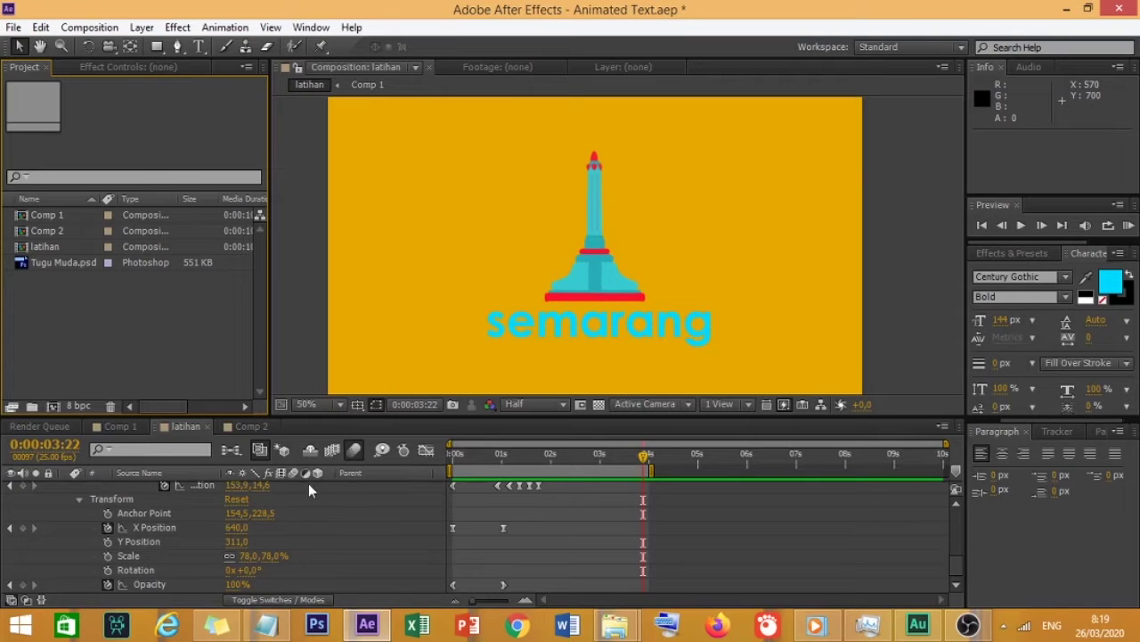
Step: Collapse the expanded properties of the Tugu Muda.psd layer in the latihan composition
{"action": "scroll", "coordinate": [295, 562], "scroll_direction": "up", "scroll_amount": 8}
{"action": "scroll", "coordinate": [290, 561], "scroll_direction": "up", "scroll_amount": 3}
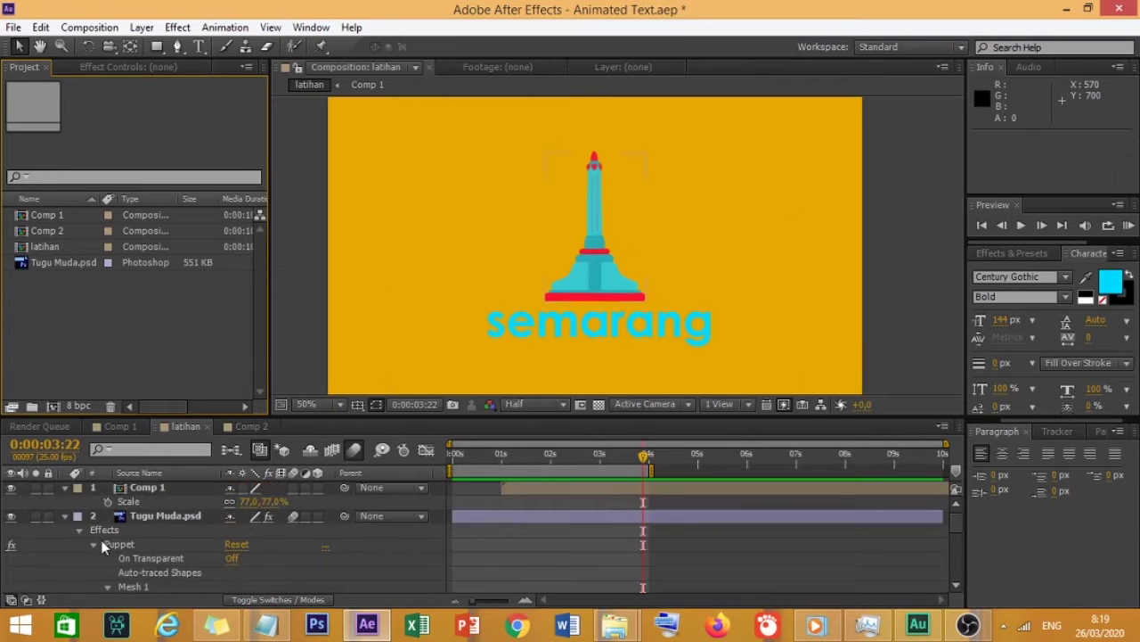
{"action": "left_click", "coordinate": [64, 517]}
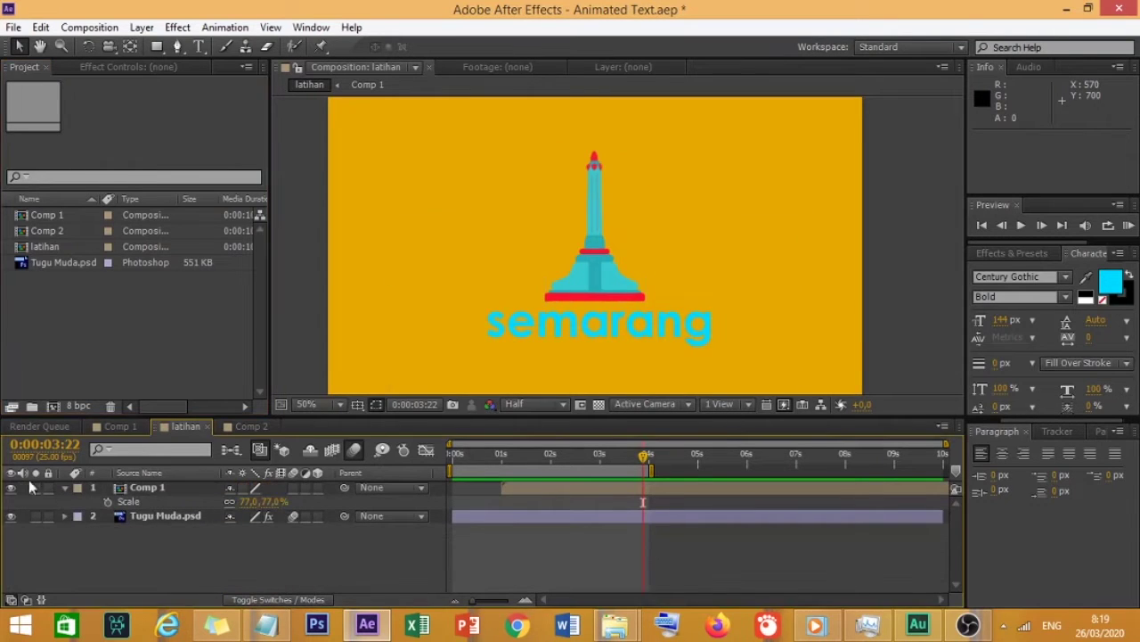
Step: Preview the latihan animation, turn the Tugu Muda.psd layer's visibility back on and scrub through the monument and text motion
{"action": "left_click_drag", "start_coordinate": [502, 454], "coordinate": [504, 501]}
{"action": "key", "text": "space"}
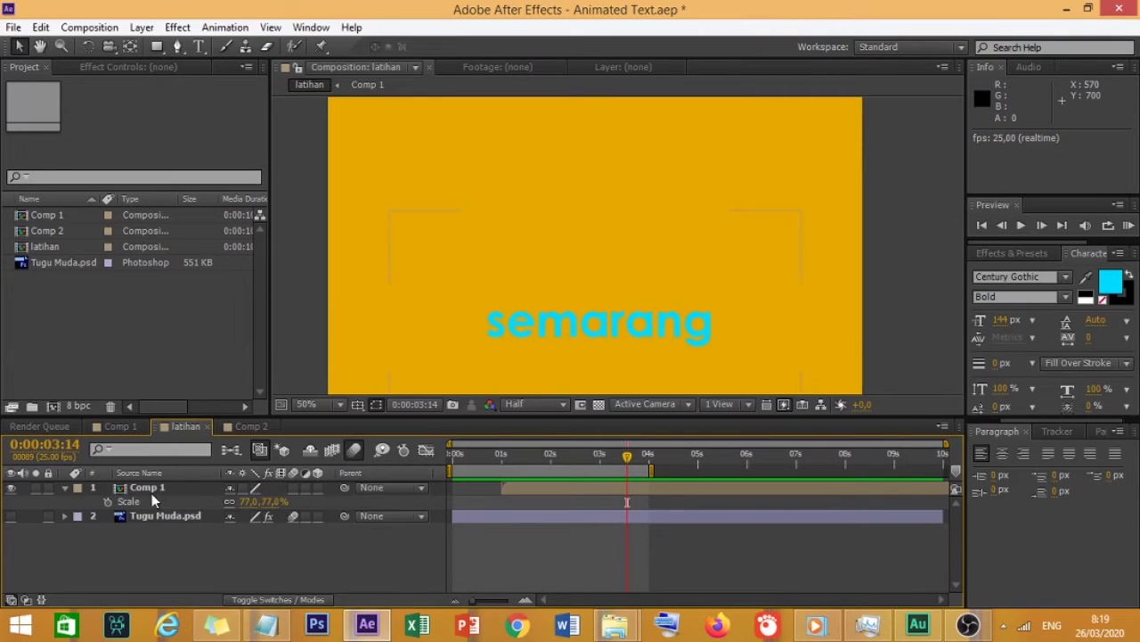
{"action": "left_click", "coordinate": [11, 516]}
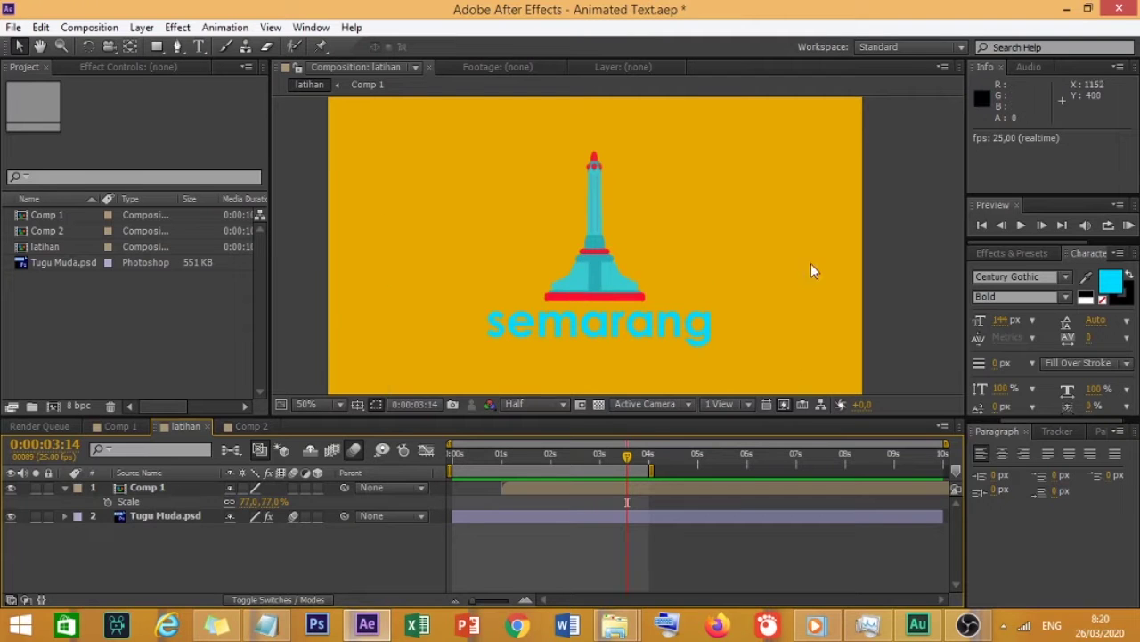
{"action": "left_click", "coordinate": [1128, 227]}
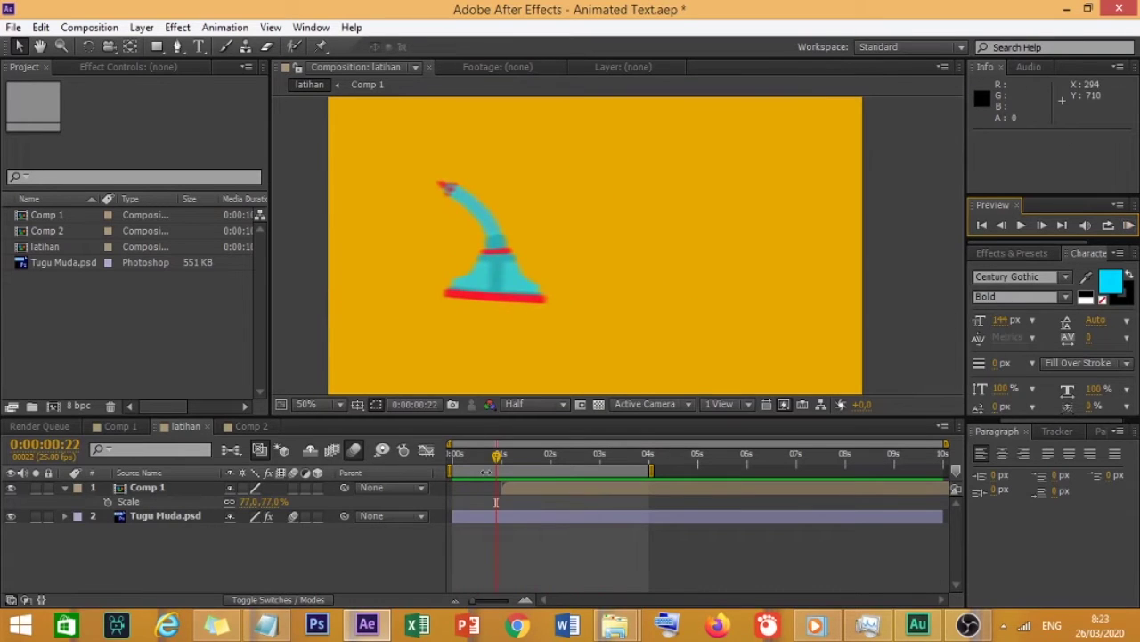
{"action": "left_click_drag", "start_coordinate": [510, 463], "coordinate": [597, 465]}
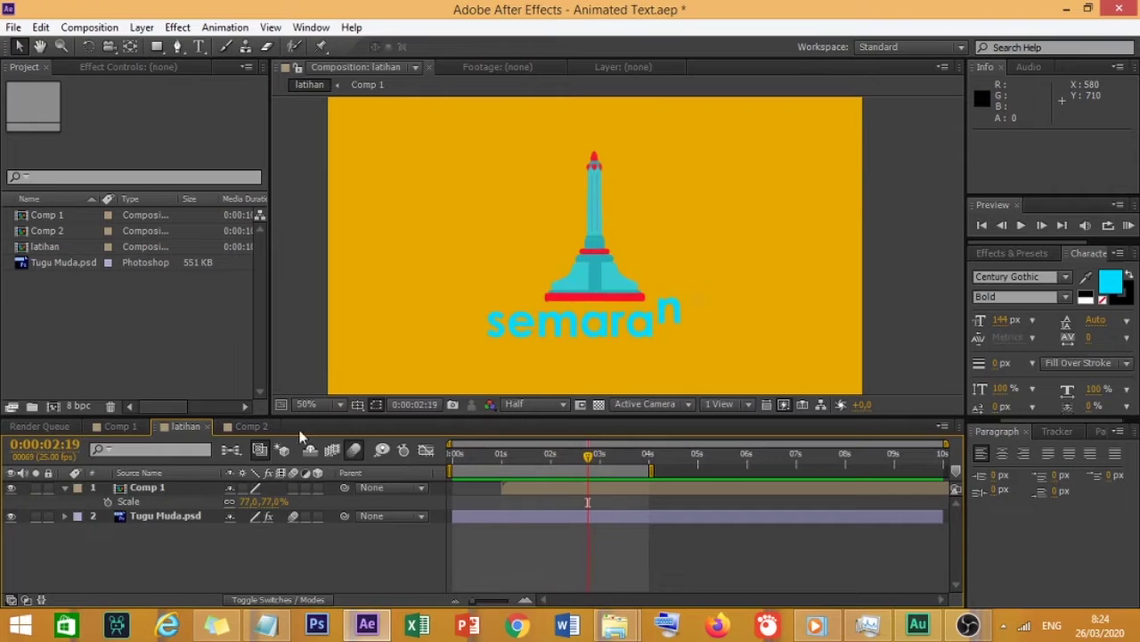
Step: Review the Comp 1 and Comp 2 compositions, and scrub through the text animation in latihan
{"action": "left_click", "coordinate": [116, 426]}
{"action": "left_click_drag", "start_coordinate": [480, 455], "coordinate": [577, 456]}
{"action": "left_click", "coordinate": [239, 430]}
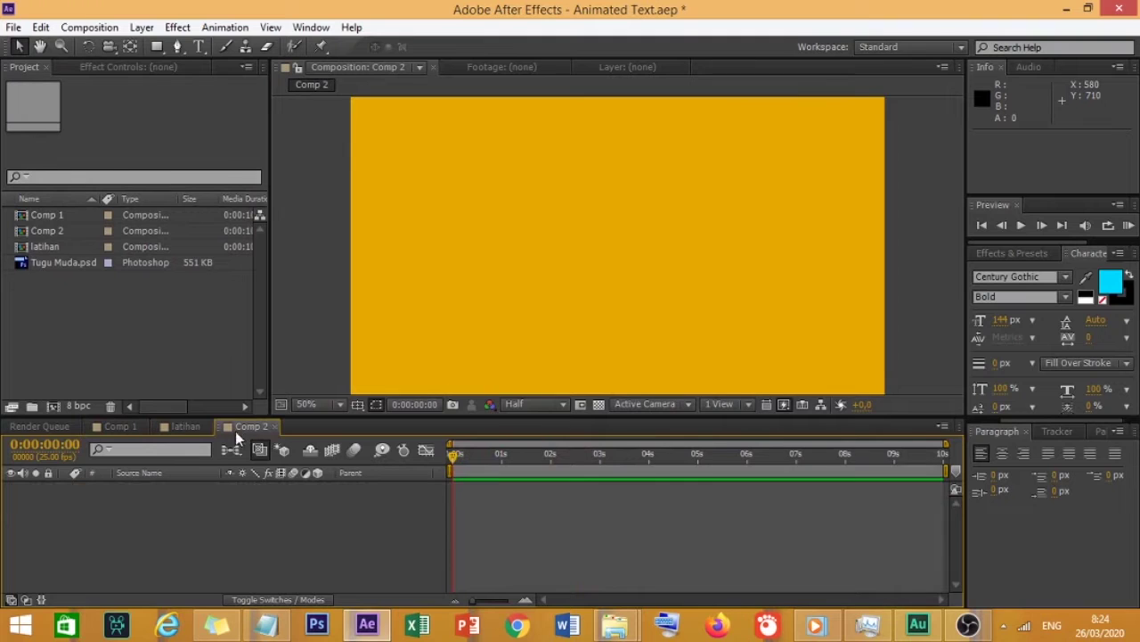
{"action": "left_click", "coordinate": [187, 430]}
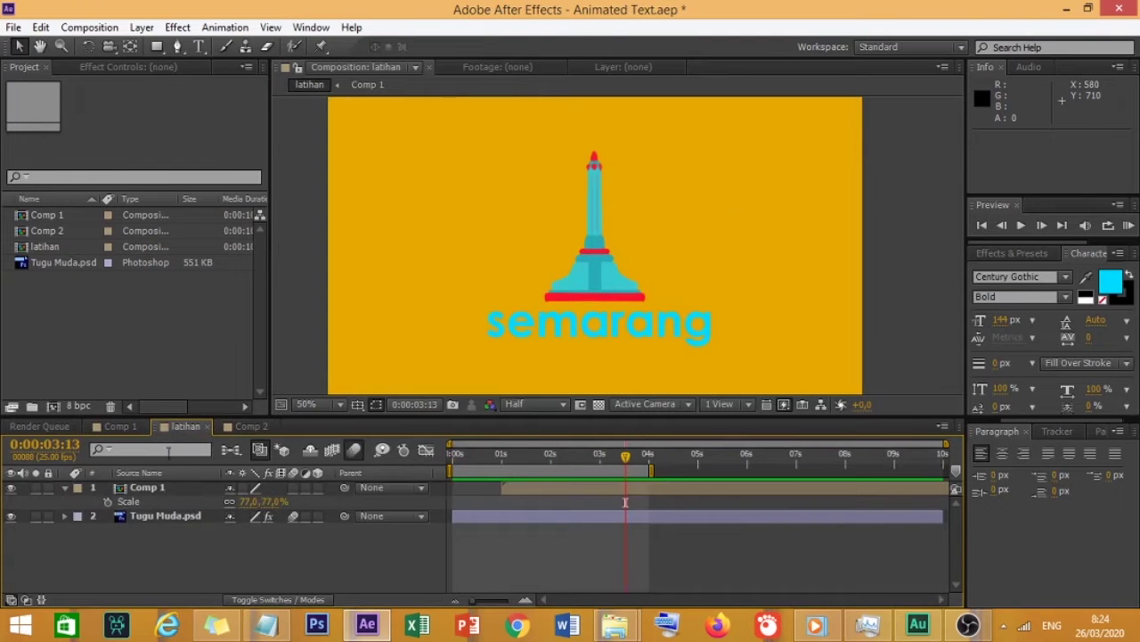
{"action": "left_click", "coordinate": [150, 490]}
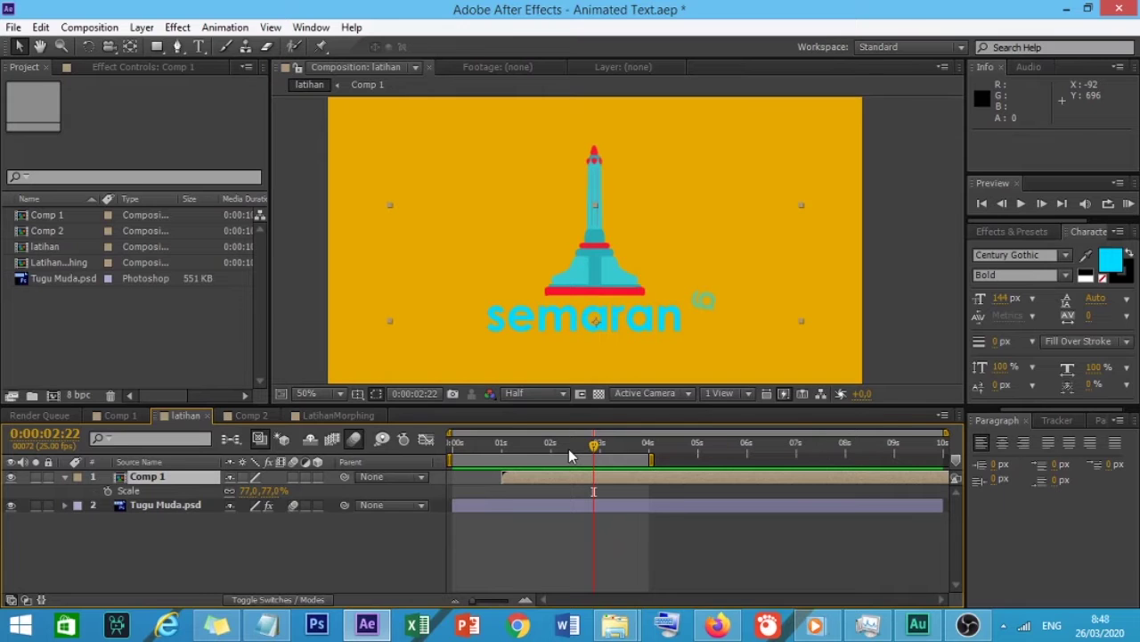
{"action": "left_click_drag", "start_coordinate": [568, 448], "coordinate": [530, 459]}
Step: Create a composition named latihan_Morping with the HDV/HDTV 720 25 preset, a 10-second duration and an orange background
{"action": "left_click", "coordinate": [89, 27]}
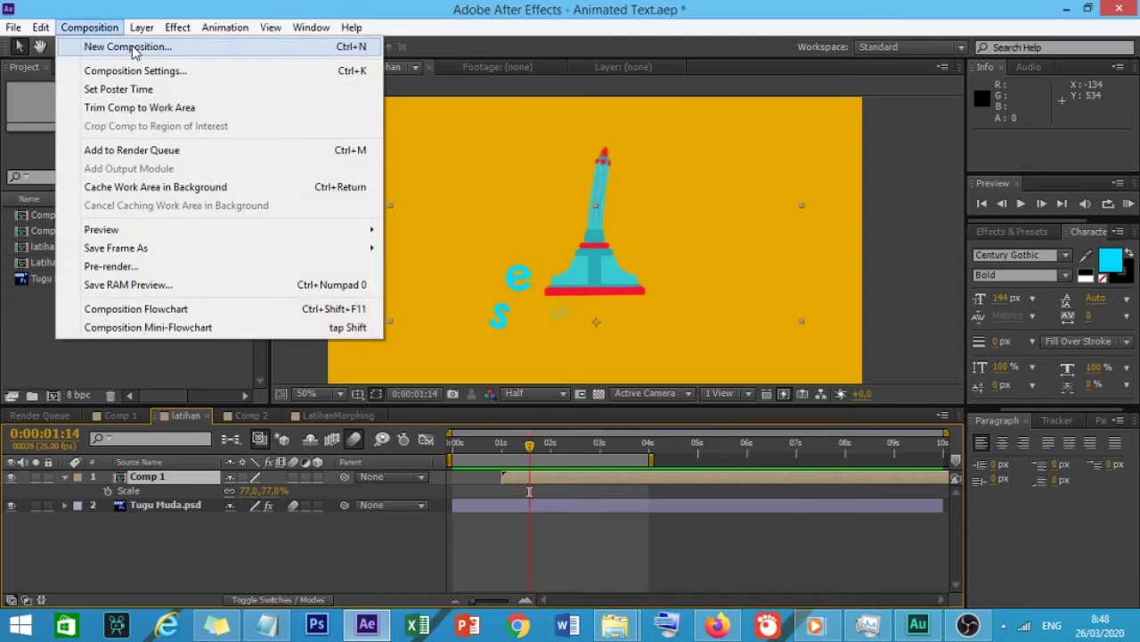
{"action": "left_click", "coordinate": [114, 44]}
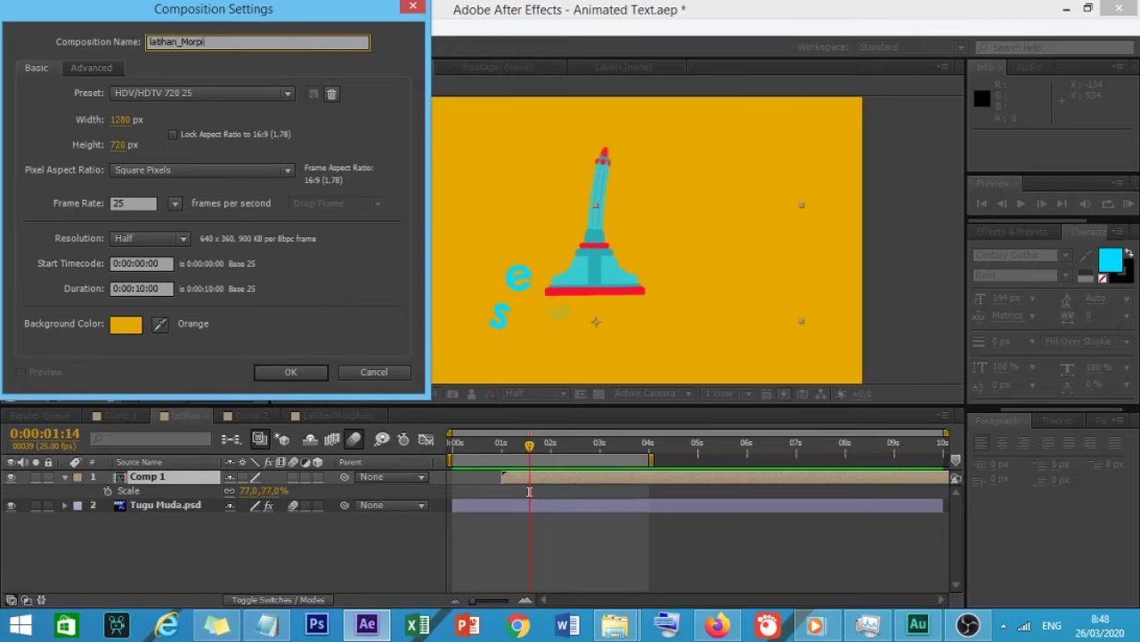
{"action": "key", "text": "Return"}
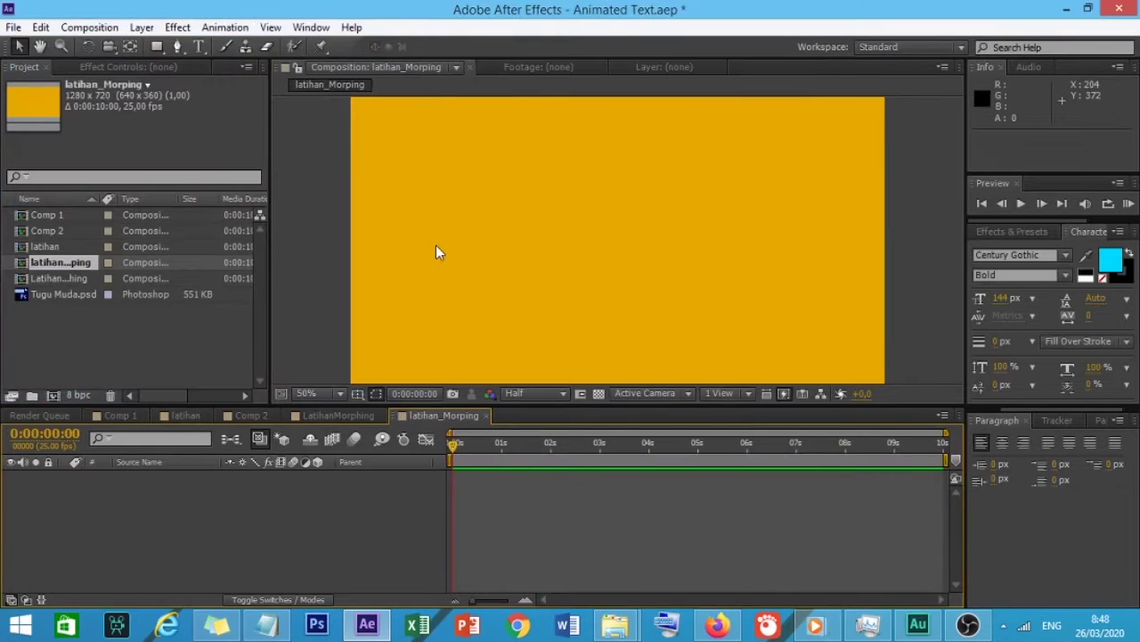
Step: Draw a narrow vertical rectangle shape about 56 by 346 px, just left of the composition's centre
{"action": "left_click", "coordinate": [157, 47]}
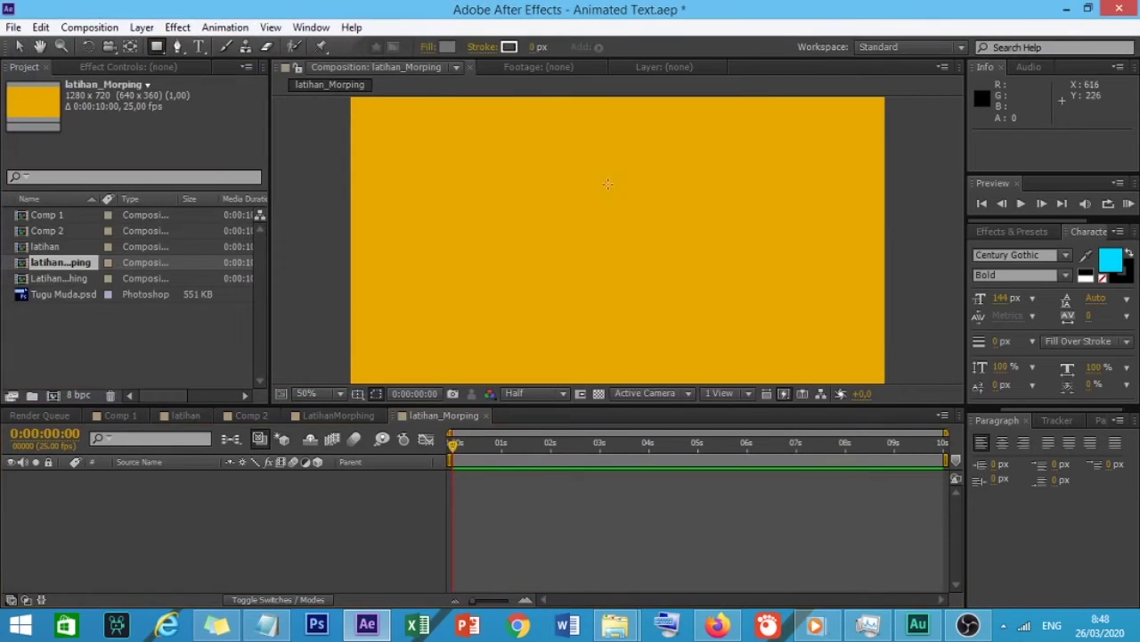
{"action": "left_click_drag", "start_coordinate": [547, 188], "coordinate": [587, 302]}
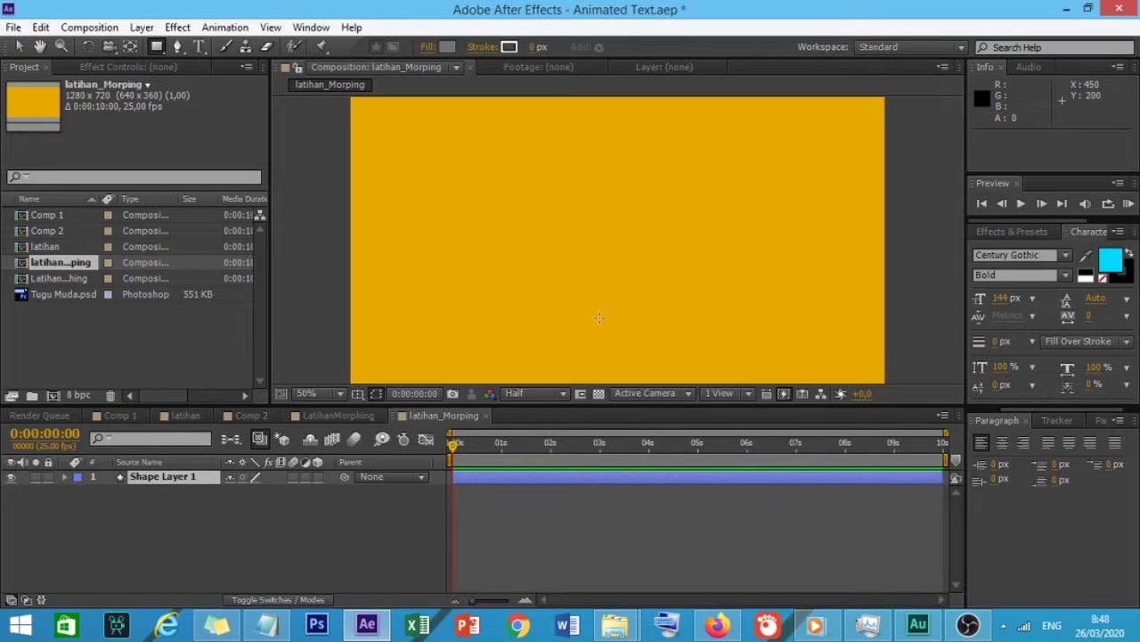
{"action": "left_click_drag", "start_coordinate": [537, 173], "coordinate": [598, 317]}
{"action": "left_click_drag", "start_coordinate": [588, 317], "coordinate": [560, 317]}
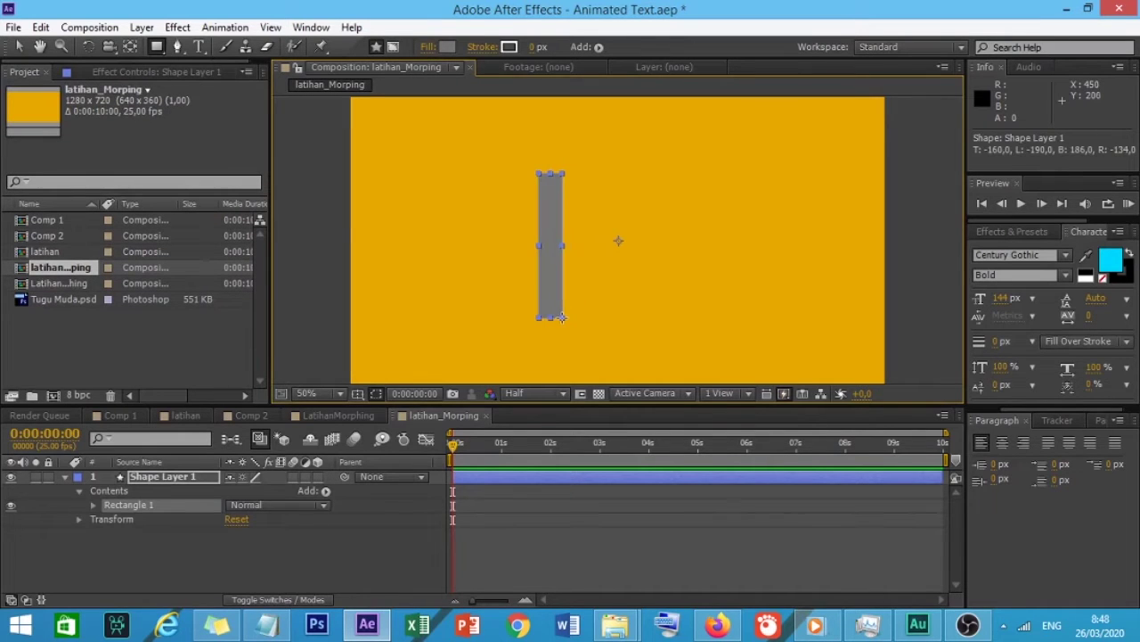
{"action": "left_click", "coordinate": [23, 48]}
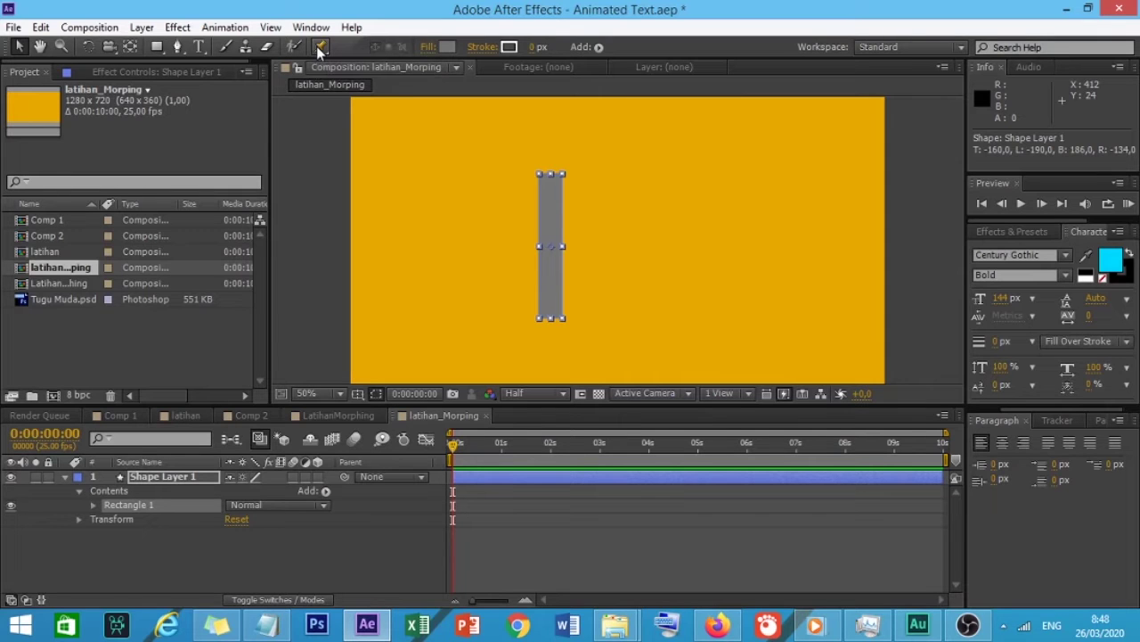
Step: Place three puppet pins on Shape Layer 1, at the upper end, middle and lower end of the rectangle
{"action": "left_click", "coordinate": [174, 481]}
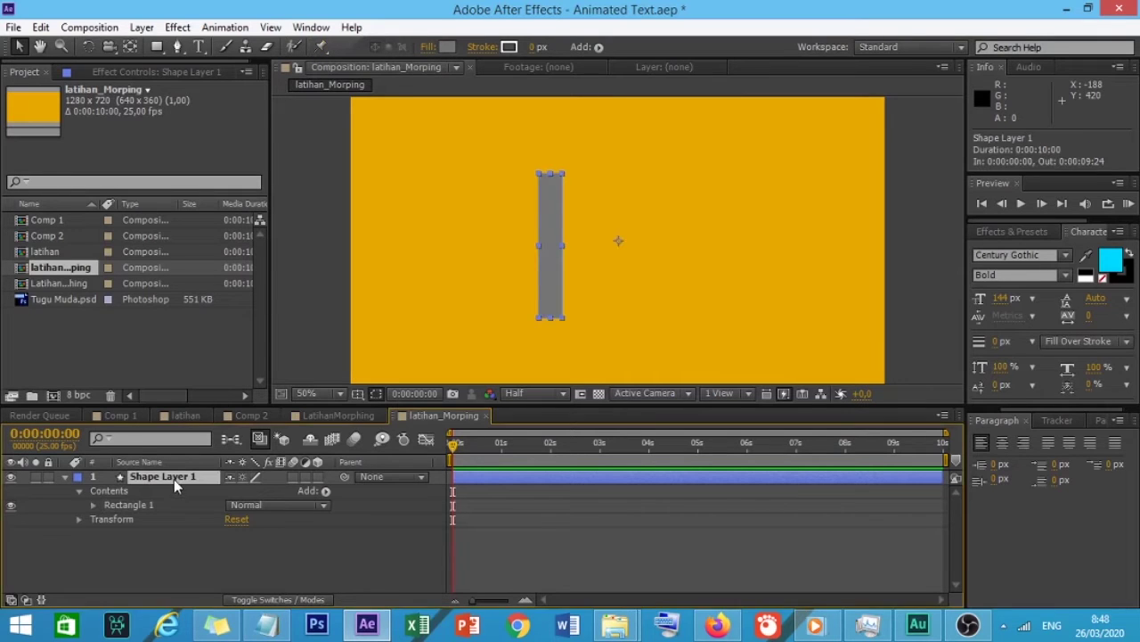
{"action": "left_click", "coordinate": [322, 47]}
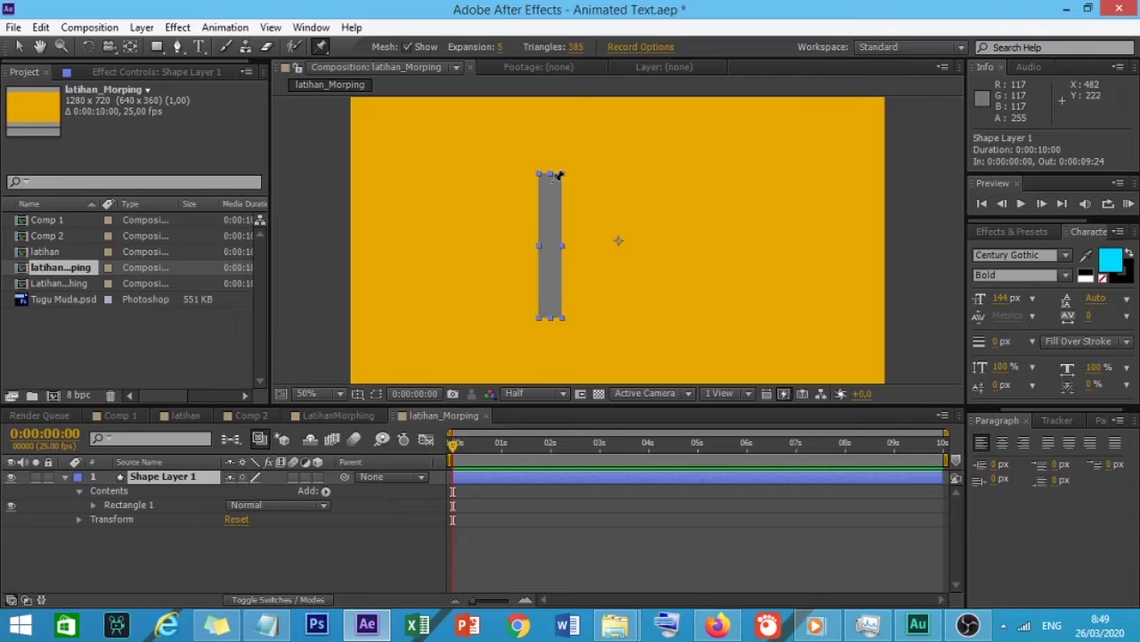
{"action": "left_click", "coordinate": [551, 180]}
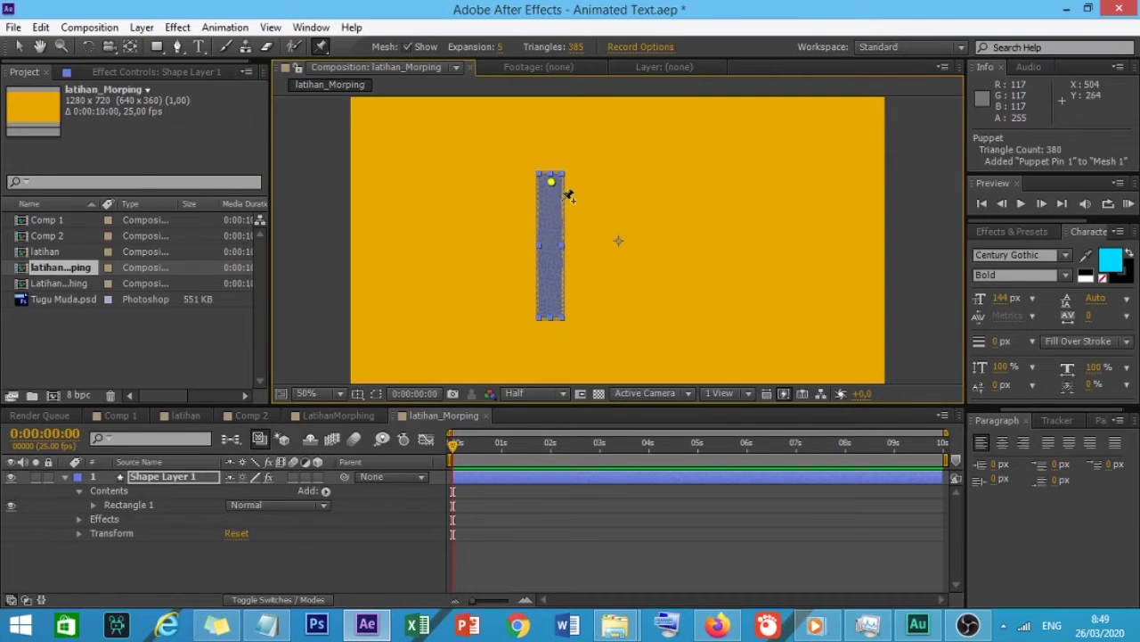
{"action": "left_click", "coordinate": [551, 241]}
{"action": "left_click", "coordinate": [551, 307]}
Step: Bend the bar by moving its lower pin left to about 436, 508 and its upper pin to about 436, 216
{"action": "left_click", "coordinate": [18, 46]}
{"action": "mouse_move", "coordinate": [551, 307]}
{"action": "left_mouse_down"}
{"action": "mouse_move", "coordinate": [564, 311]}
{"action": "mouse_move", "coordinate": [538, 309]}
{"action": "mouse_move", "coordinate": [571, 309]}
{"action": "mouse_move", "coordinate": [501, 292]}
{"action": "mouse_move", "coordinate": [579, 321]}
{"action": "mouse_move", "coordinate": [532, 303]}
{"action": "left_mouse_up"}
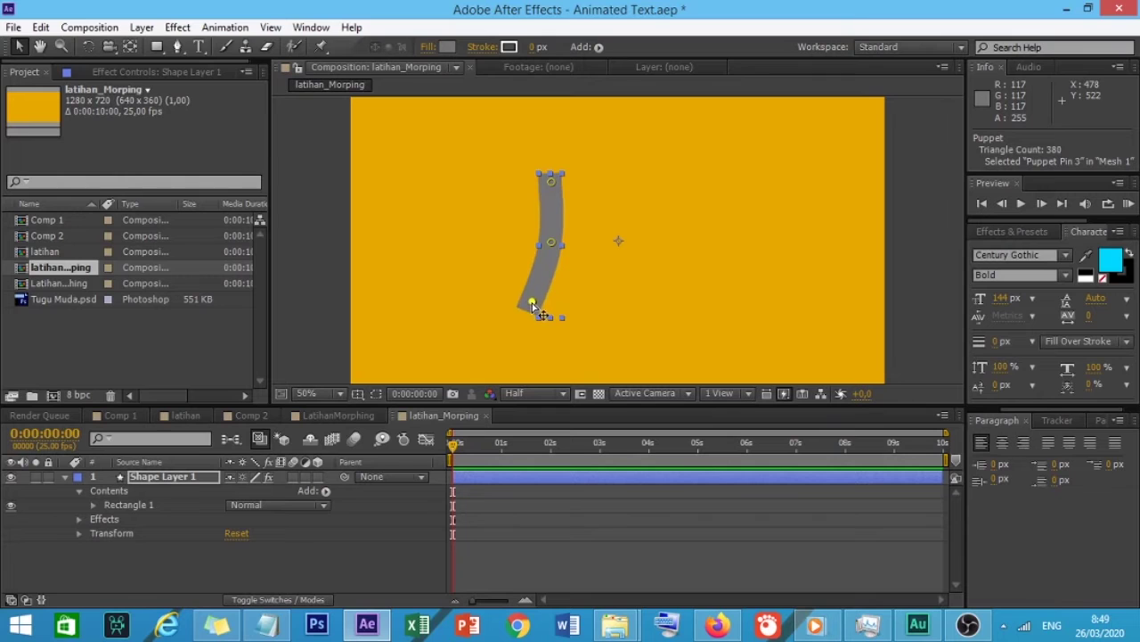
{"action": "mouse_move", "coordinate": [551, 181]}
{"action": "left_mouse_down"}
{"action": "mouse_move", "coordinate": [592, 198]}
{"action": "mouse_move", "coordinate": [492, 177]}
{"action": "mouse_move", "coordinate": [564, 181]}
{"action": "mouse_move", "coordinate": [532, 179]}
{"action": "left_mouse_up"}
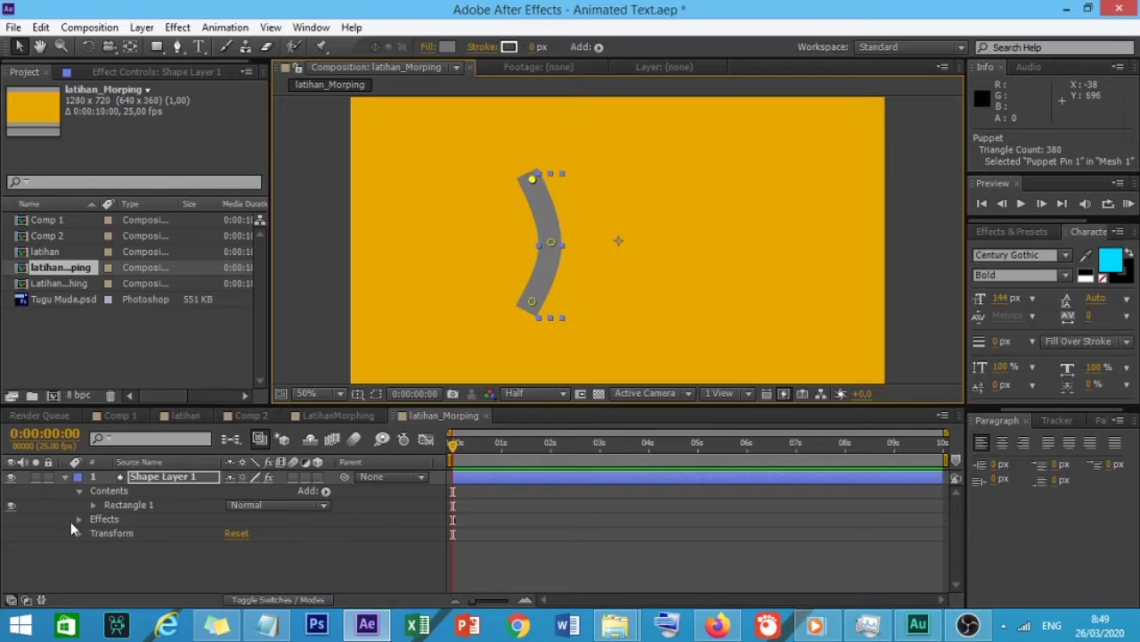
Step: Expand Shape Layer 1's Puppet effect down to the position keyframes of all three deform pins
{"action": "left_click", "coordinate": [79, 519]}
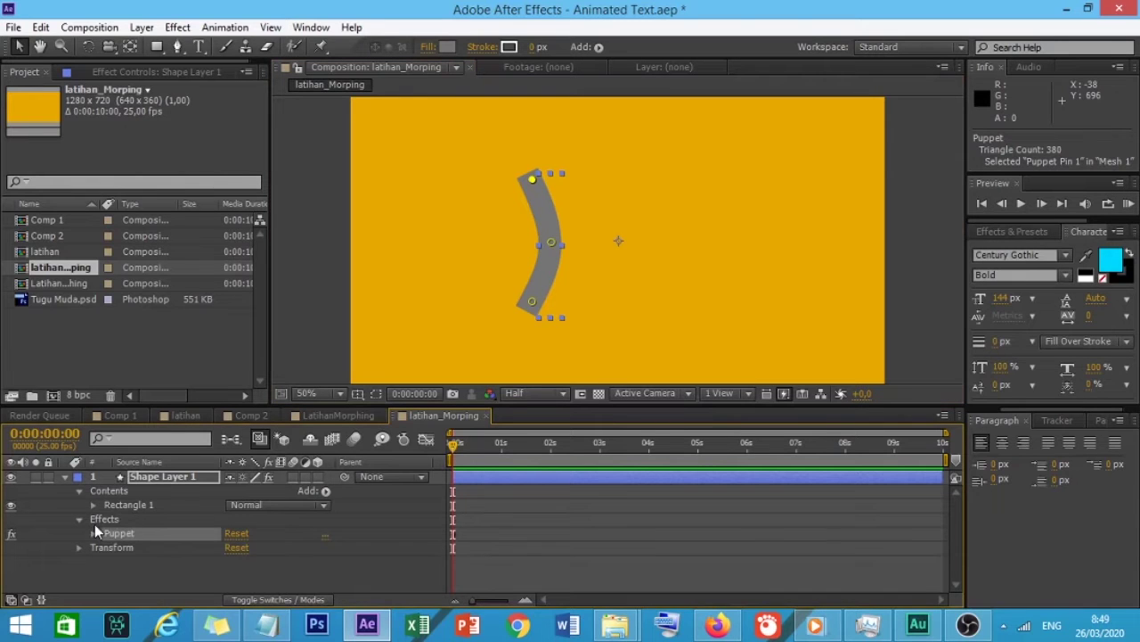
{"action": "left_click", "coordinate": [92, 533]}
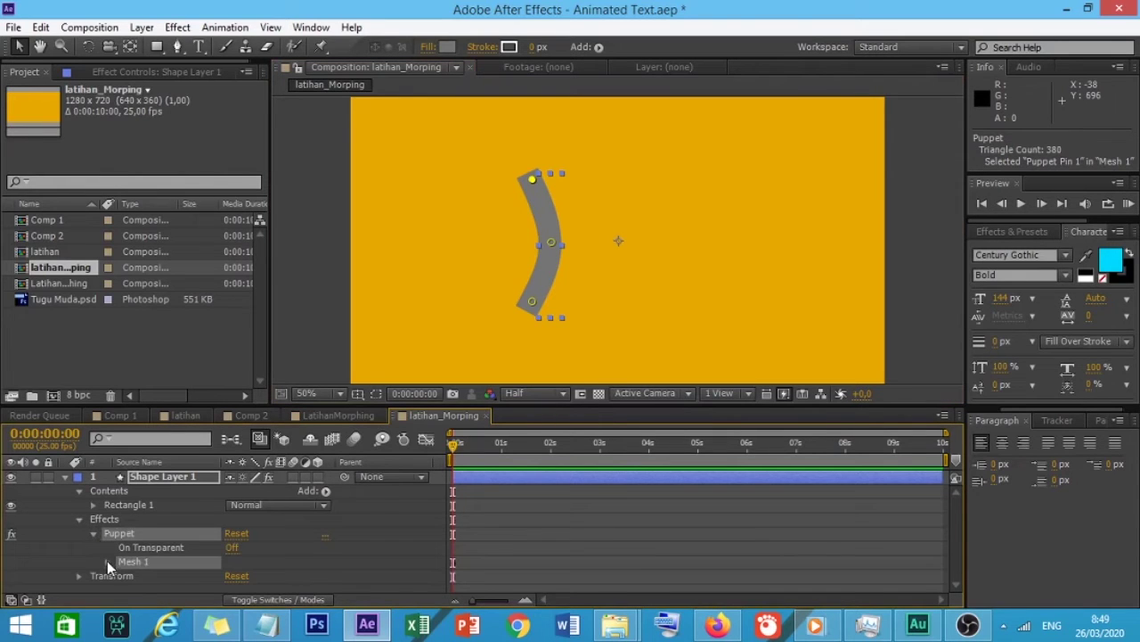
{"action": "left_click", "coordinate": [107, 560]}
{"action": "left_click", "coordinate": [121, 584]}
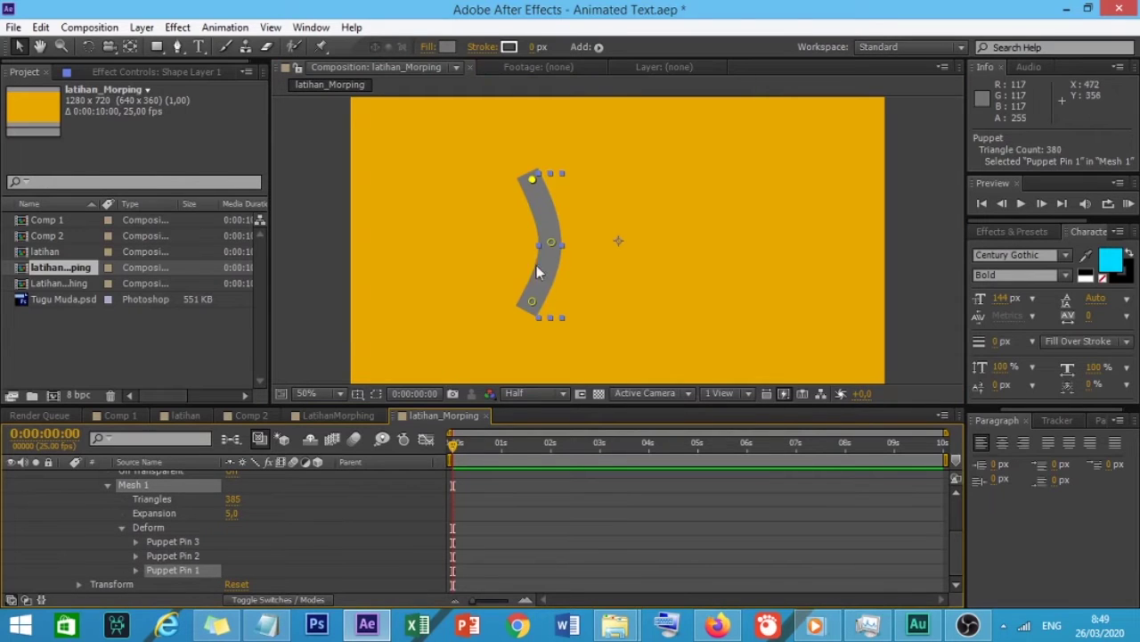
{"action": "left_click", "coordinate": [135, 569]}
{"action": "left_click", "coordinate": [136, 555]}
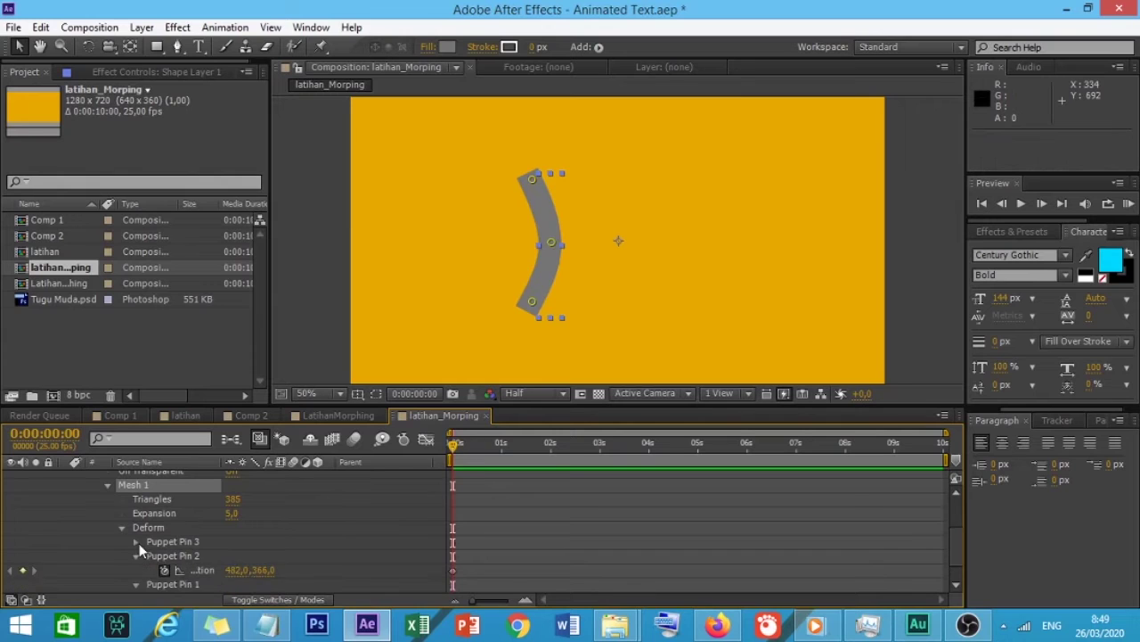
{"action": "left_click", "coordinate": [136, 541]}
{"action": "scroll", "coordinate": [177, 546], "scroll_direction": "down", "scroll_amount": 1}
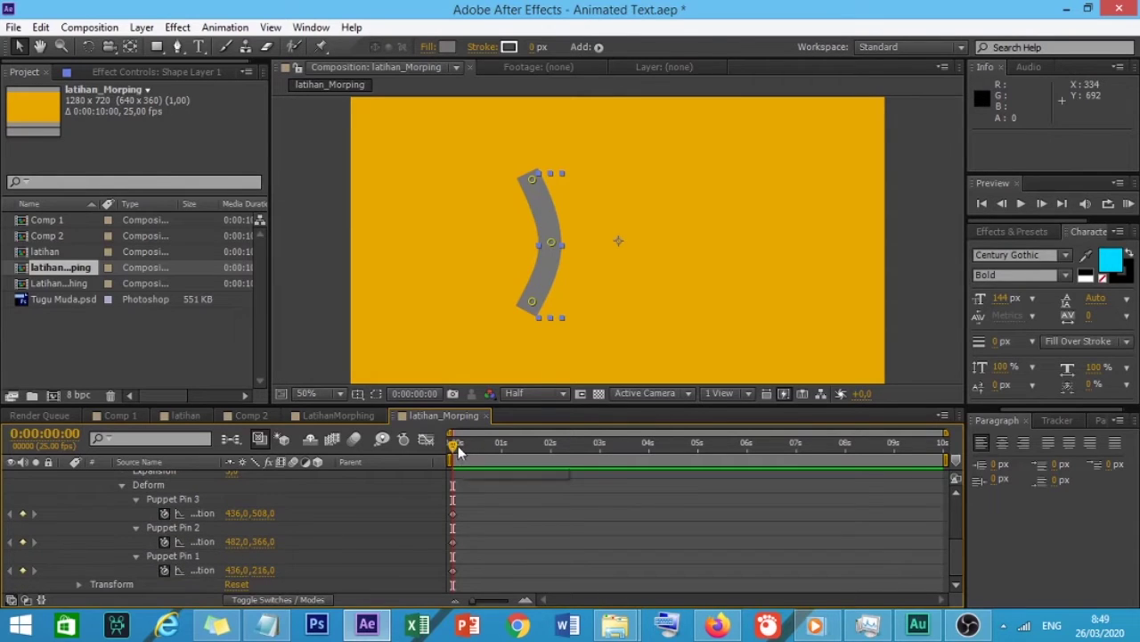
Step: At 0:00:01:00, move the middle puppet pin left to about 328, 376 so the bar bends the opposite way
{"action": "left_click_drag", "start_coordinate": [474, 445], "coordinate": [502, 444]}
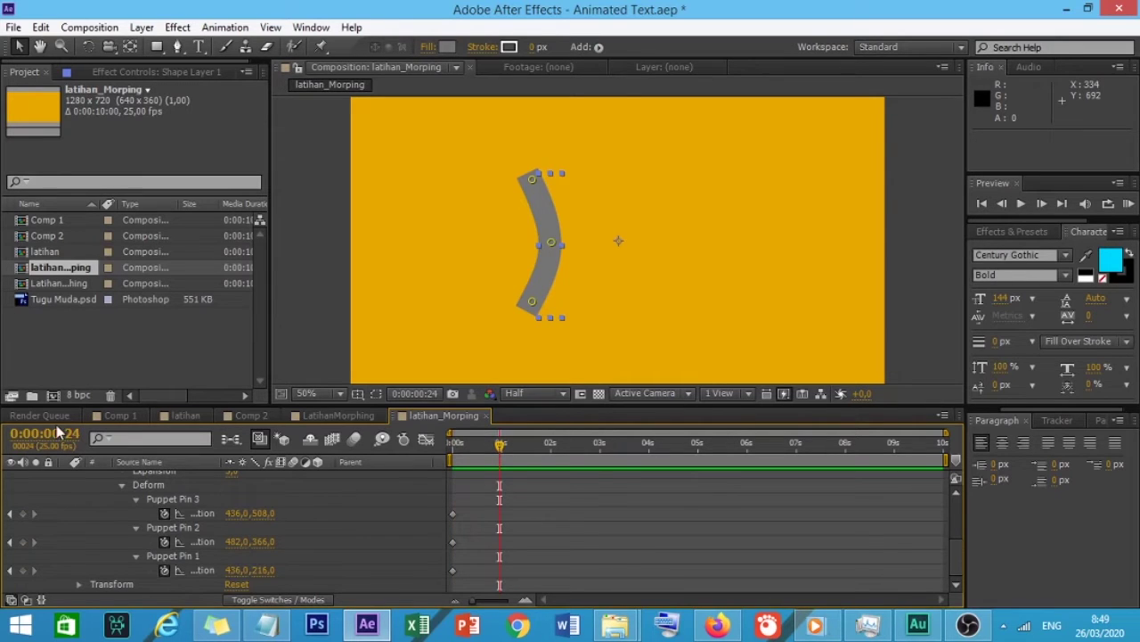
{"action": "key", "text": "Home"}
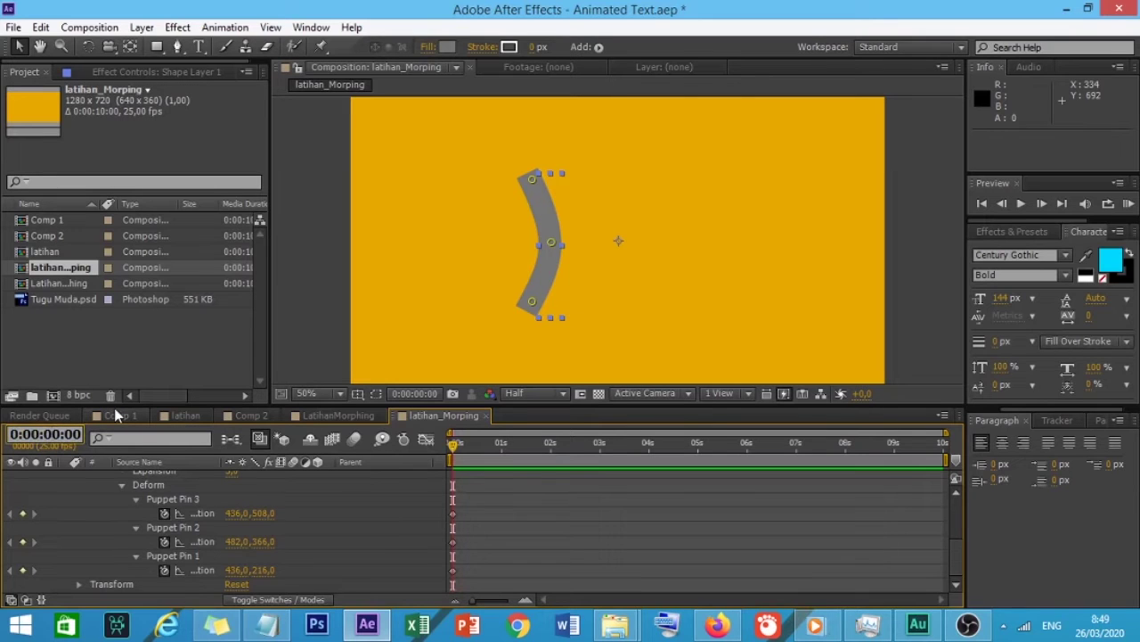
{"action": "key", "text": "BackSpace"}
{"action": "type", "text": "1"}
{"action": "key", "text": "Return"}
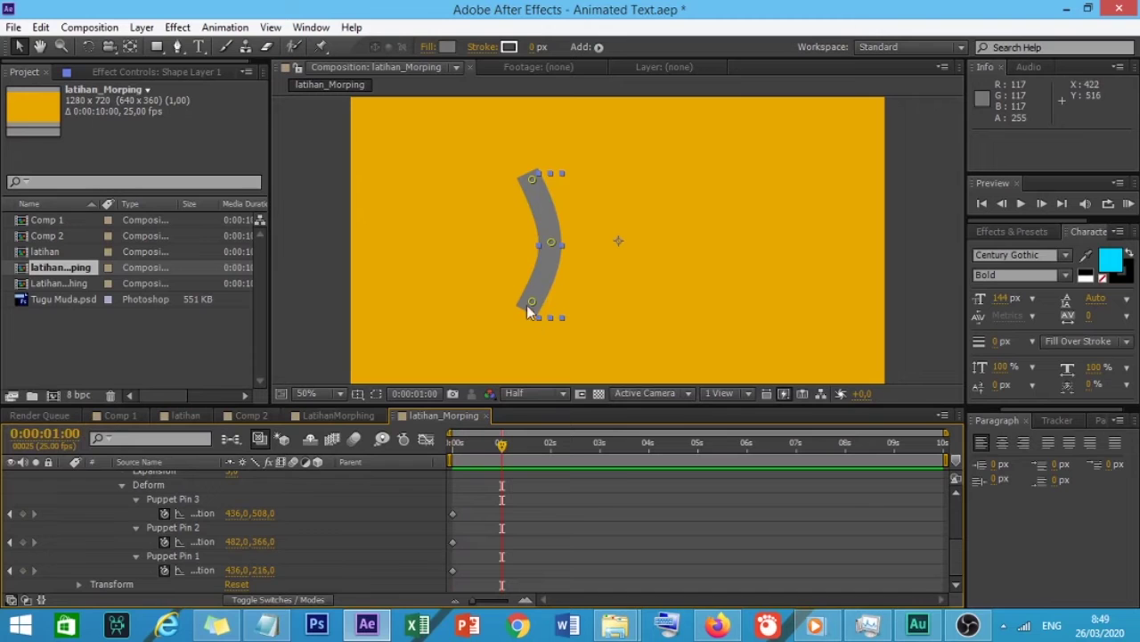
{"action": "left_click_drag", "start_coordinate": [552, 246], "coordinate": [487, 247]}
Step: Copy Puppet Pin 2's first position keyframe and paste it at 0:00:02:00
{"action": "left_click_drag", "start_coordinate": [501, 444], "coordinate": [550, 447]}
{"action": "left_click_drag", "start_coordinate": [482, 497], "coordinate": [460, 534]}
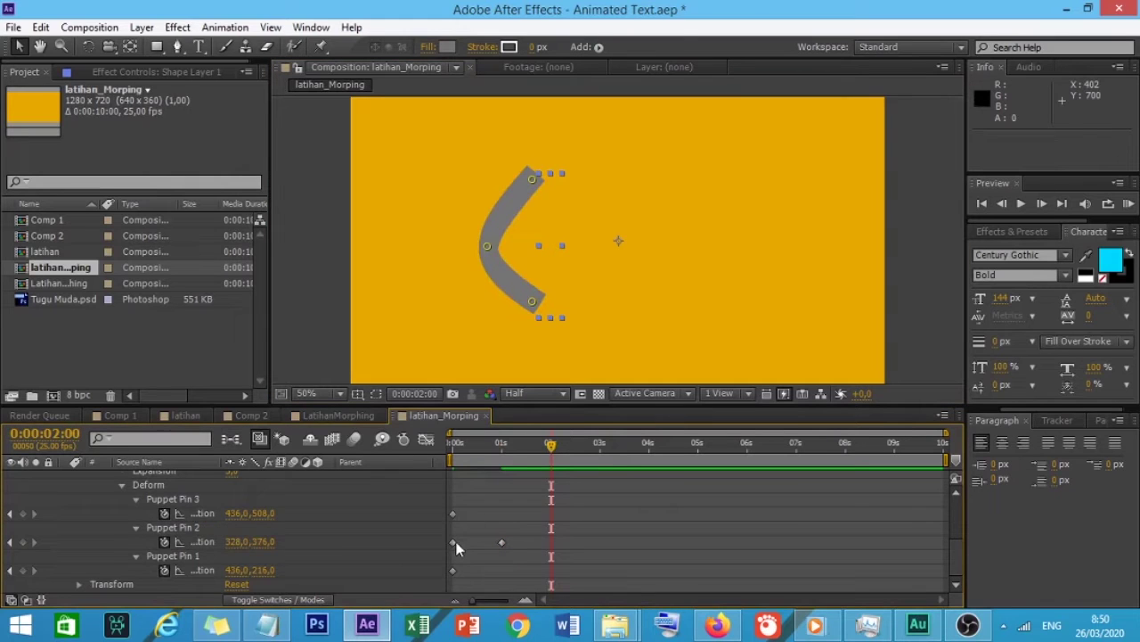
{"action": "key", "text": "ctrl+c"}
{"action": "key", "text": "ctrl+v"}
Step: Shorten the work area to end shortly after 2 seconds and preview the bending animation from the start
{"action": "left_click_drag", "start_coordinate": [550, 444], "coordinate": [430, 443]}
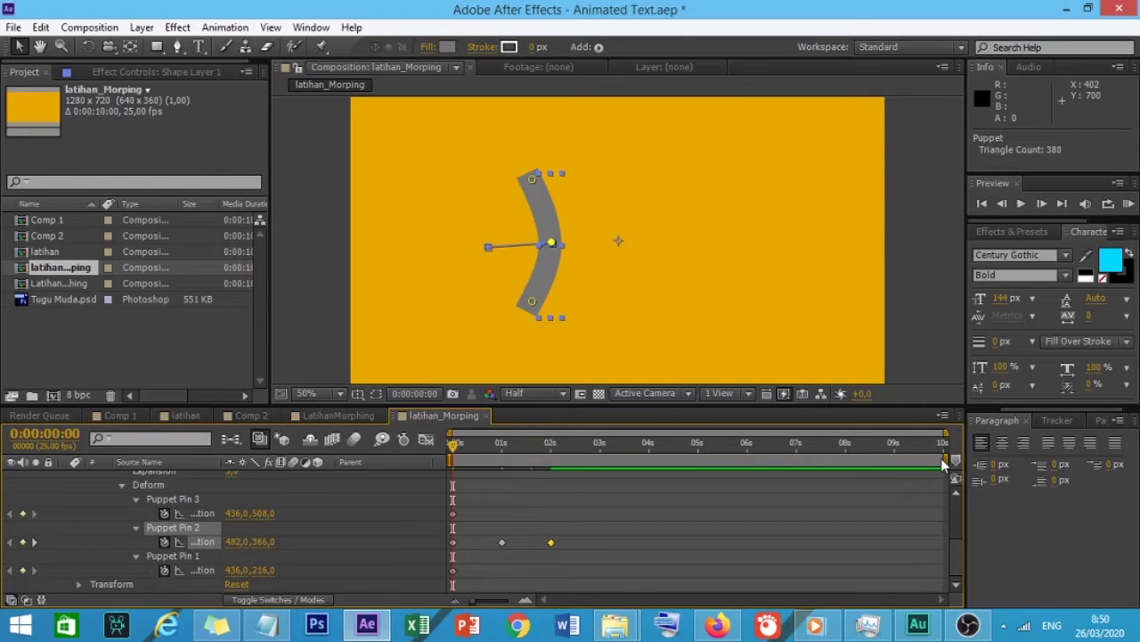
{"action": "left_click_drag", "start_coordinate": [946, 460], "coordinate": [568, 460]}
{"action": "left_click_drag", "start_coordinate": [495, 448], "coordinate": [443, 448]}
{"action": "key", "text": "space"}
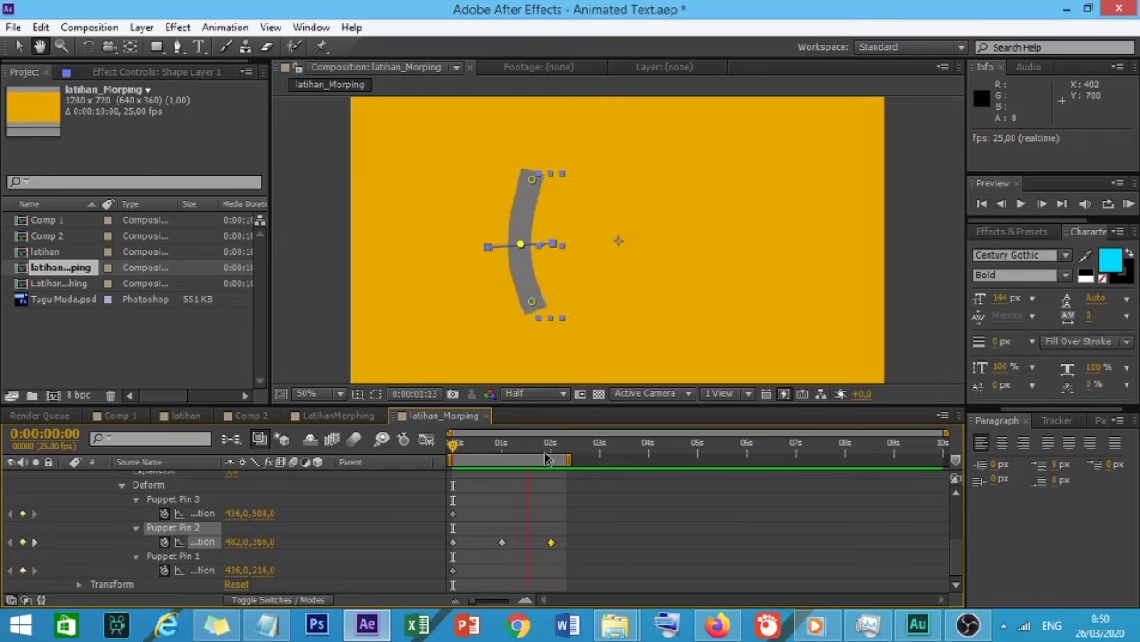
{"action": "left_click_drag", "start_coordinate": [507, 453], "coordinate": [416, 450]}
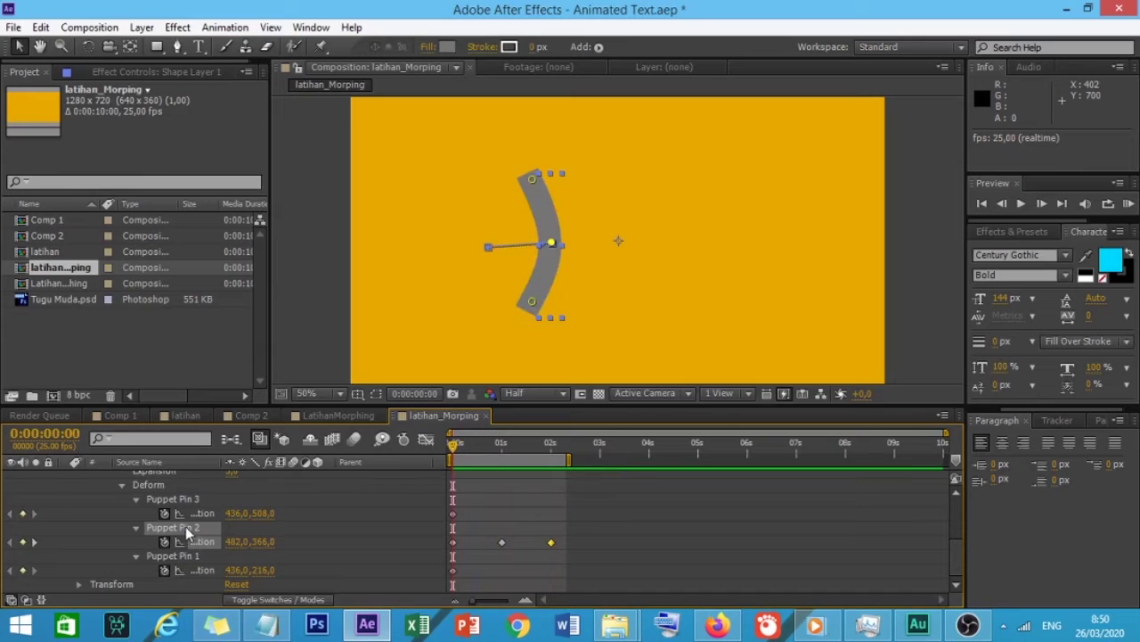
Step: Apply Easy Ease Out to Puppet Pin 2's first position keyframe in the graph editor, then return to the layer bar view
{"action": "left_click", "coordinate": [213, 541]}
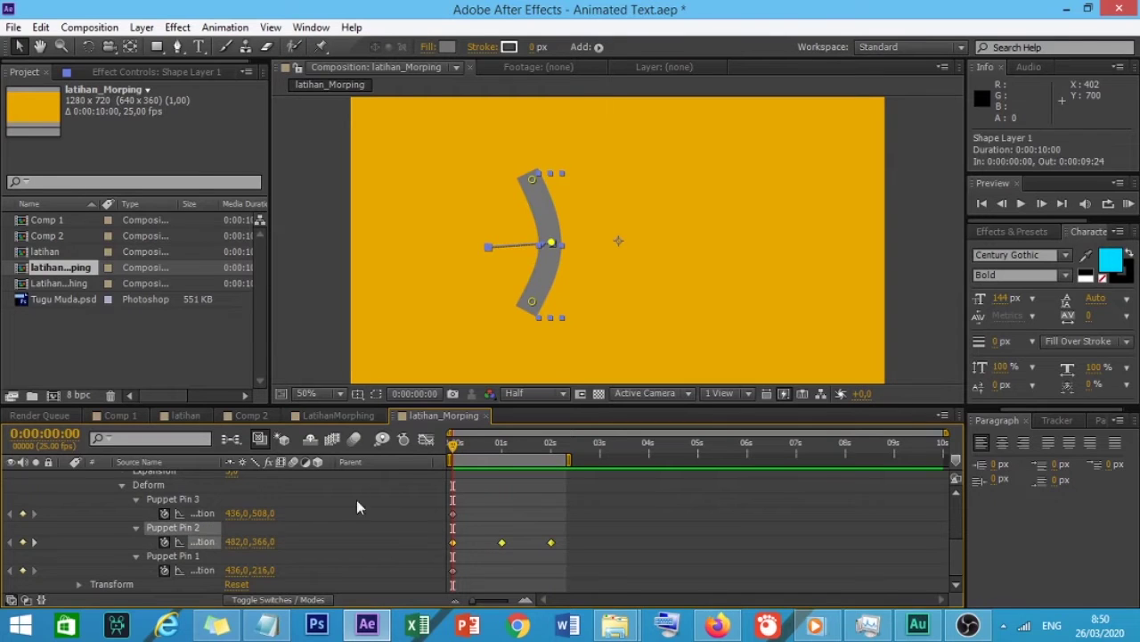
{"action": "left_click", "coordinate": [426, 440]}
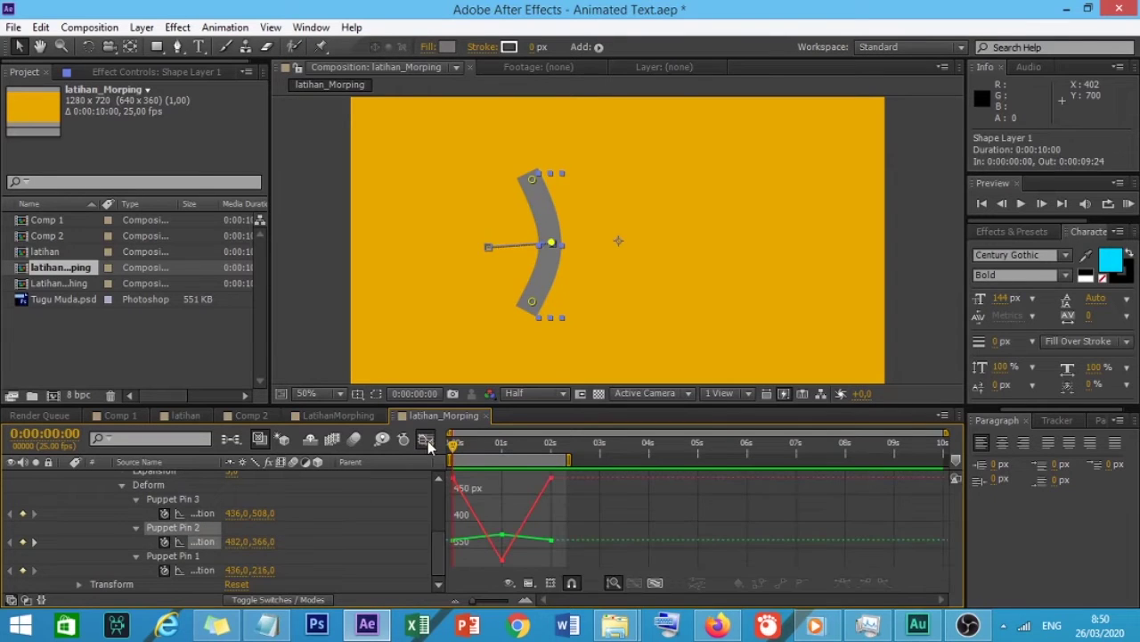
{"action": "left_click", "coordinate": [505, 511]}
{"action": "left_click", "coordinate": [452, 539]}
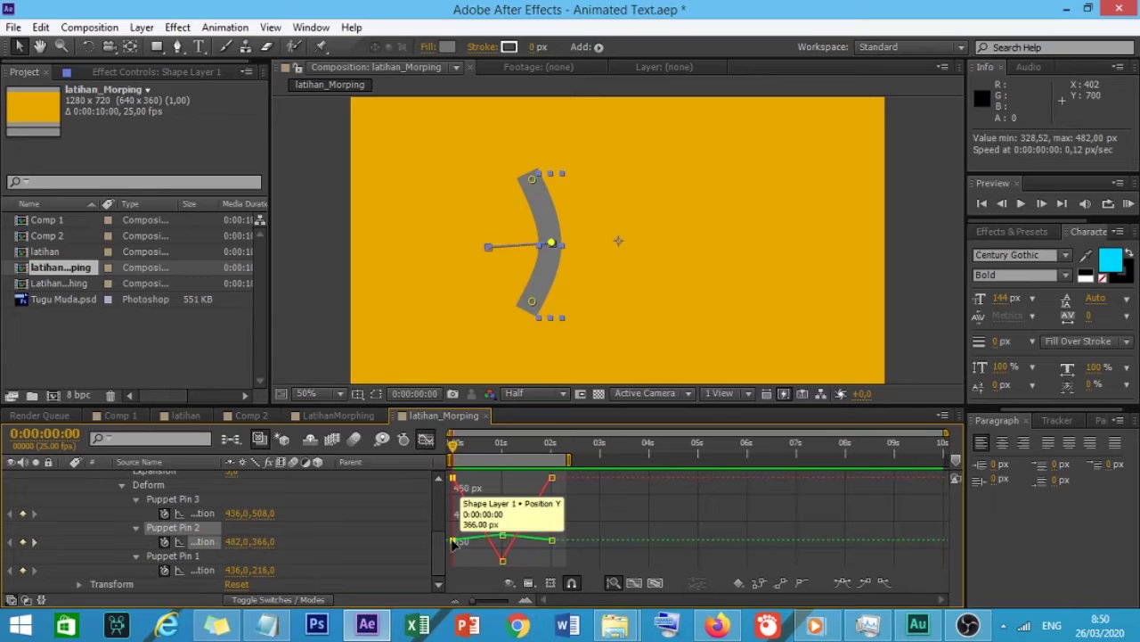
{"action": "left_click", "coordinate": [883, 582]}
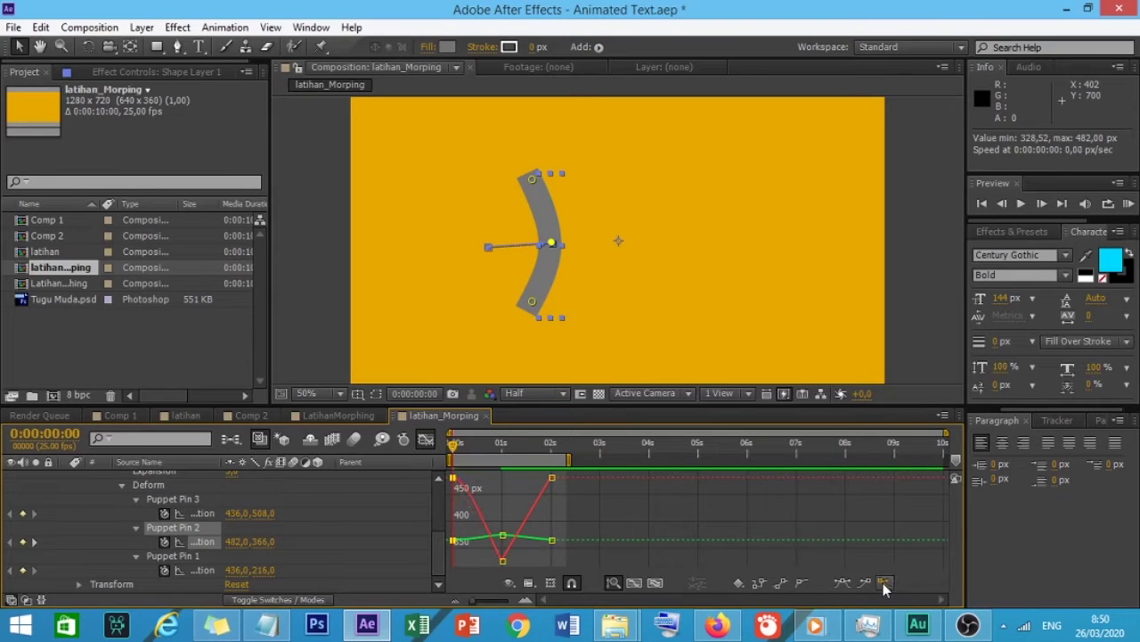
{"action": "mouse_move", "coordinate": [454, 479]}
{"action": "left_click", "coordinate": [425, 441]}
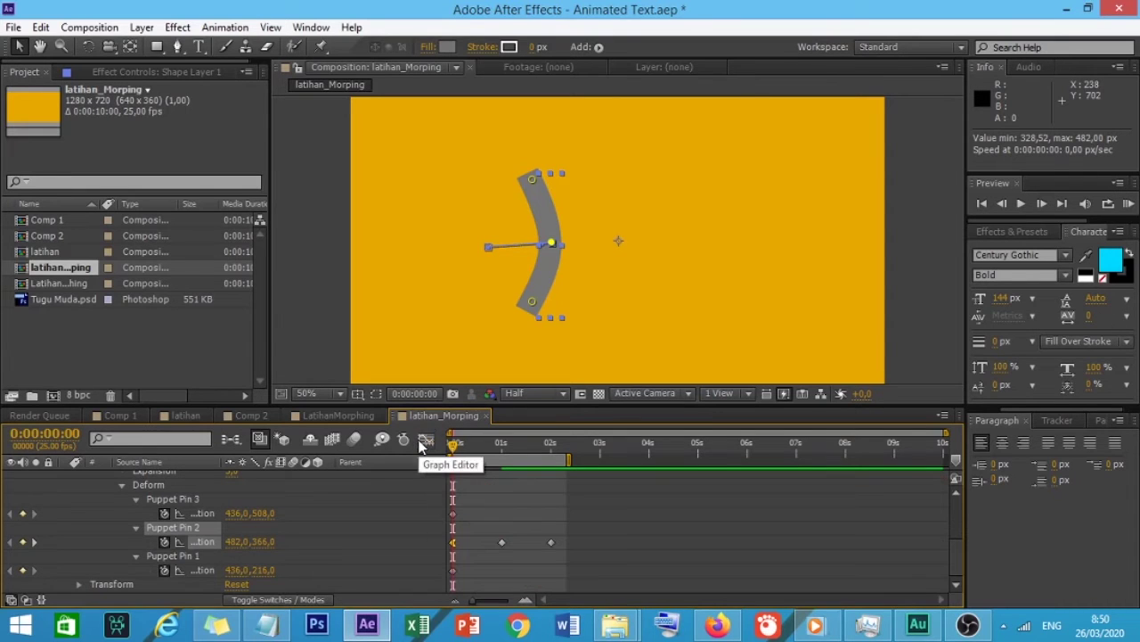
Step: Apply Easy Ease In to Puppet Pin 2's last position keyframe at 0:00:02:00
{"action": "right_click", "coordinate": [550, 544]}
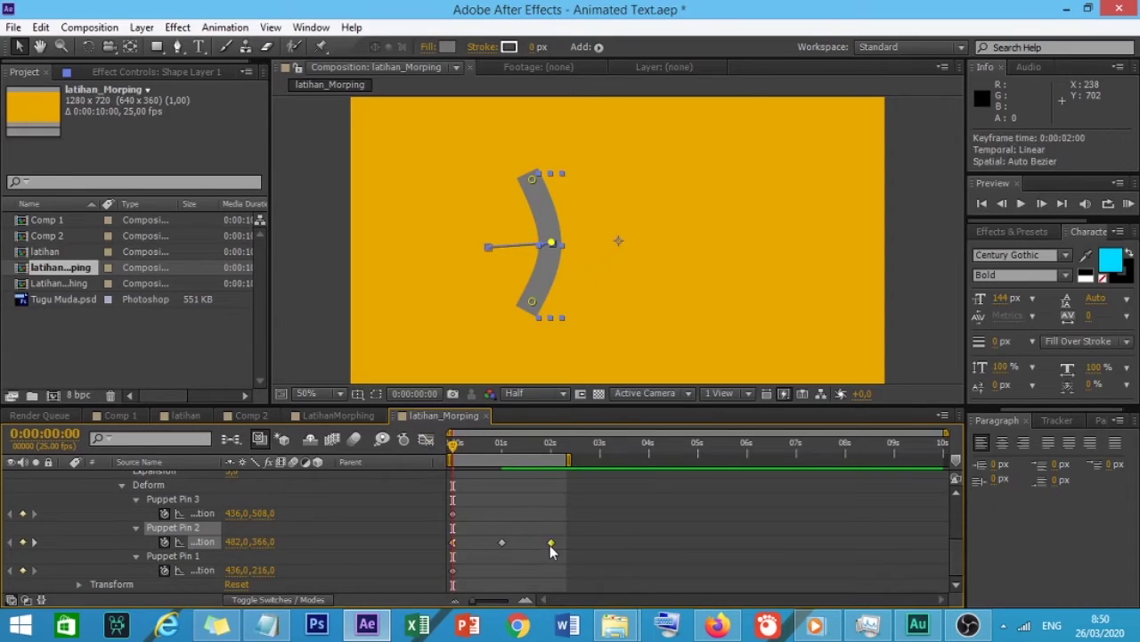
{"action": "left_click", "coordinate": [596, 517]}
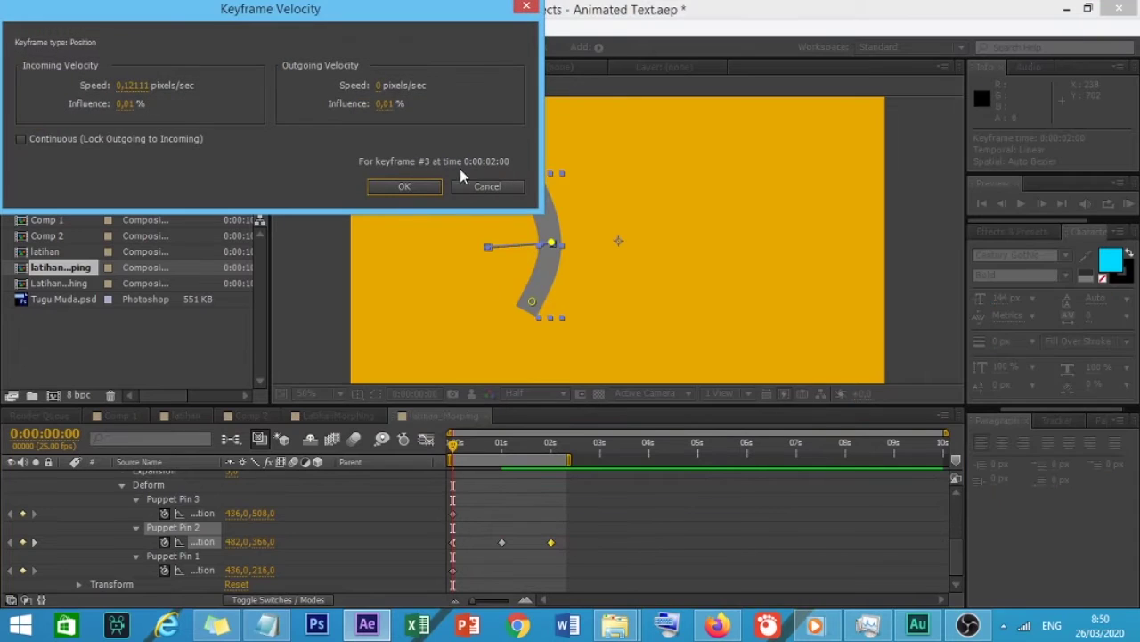
{"action": "left_click", "coordinate": [486, 187]}
{"action": "right_click", "coordinate": [552, 544]}
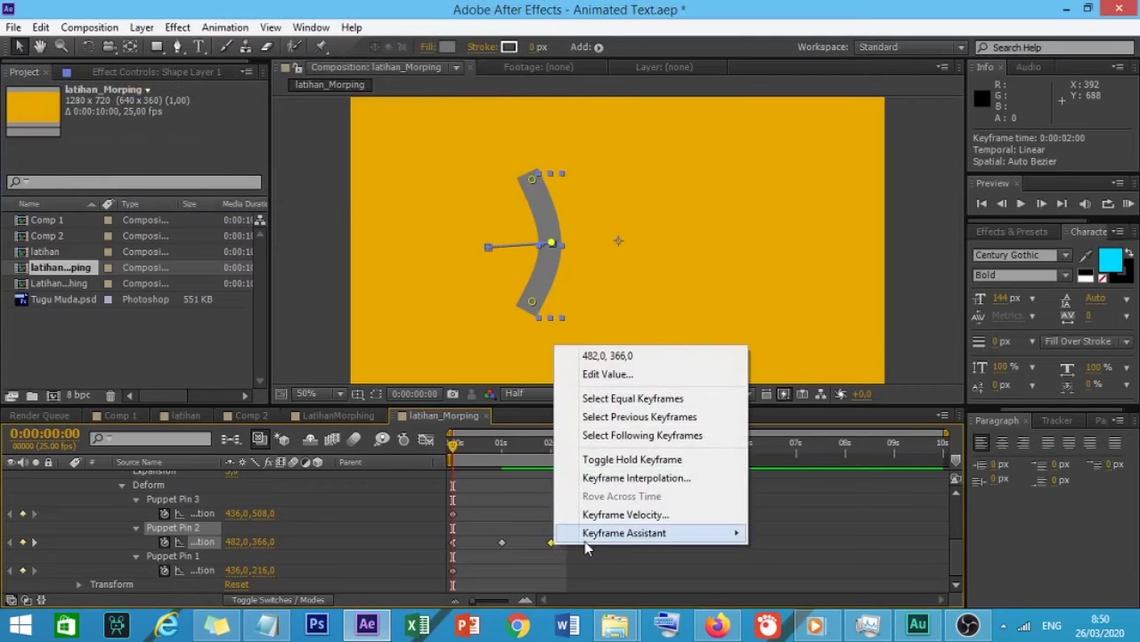
{"action": "mouse_move", "coordinate": [624, 532]}
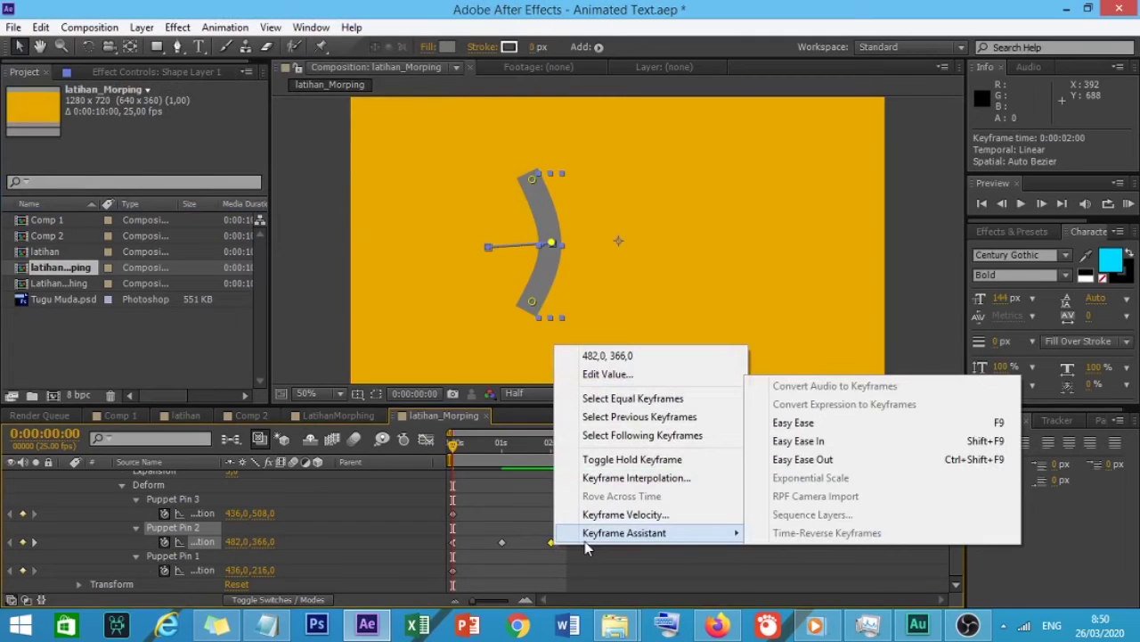
{"action": "left_click", "coordinate": [800, 440]}
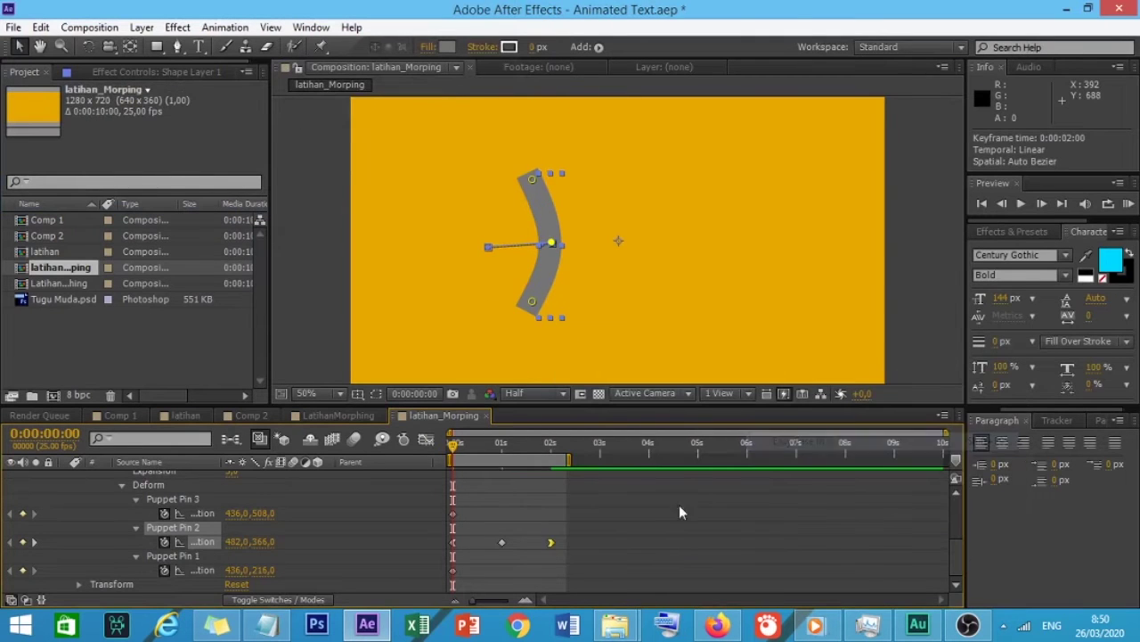
Step: Apply Easy Ease to Puppet Pin 2's middle position keyframe at 0:00:01:00
{"action": "right_click", "coordinate": [501, 543]}
{"action": "mouse_move", "coordinate": [657, 529]}
{"action": "left_click", "coordinate": [754, 425]}
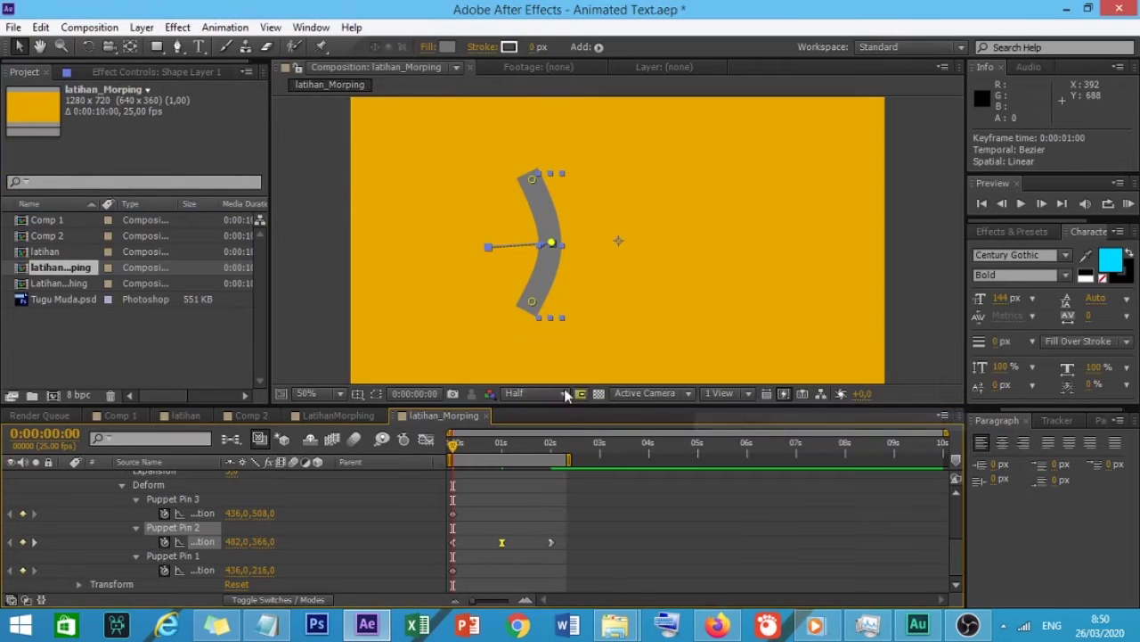
Step: Preview the eased bending animation and scrub back to about 0:00:00:06
{"action": "key", "text": "space"}
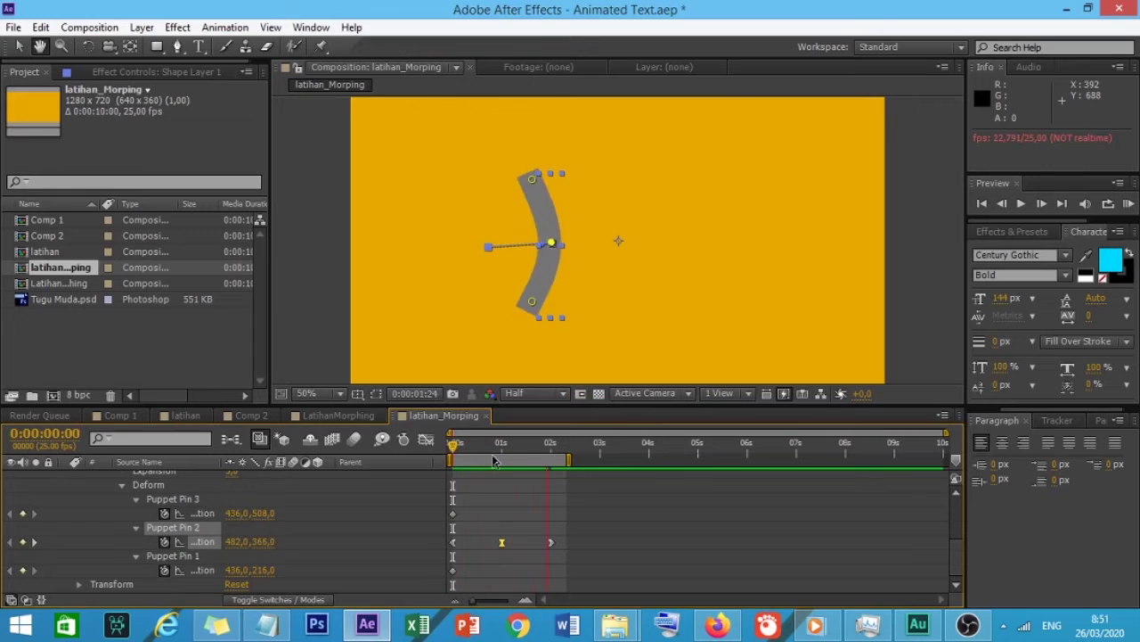
{"action": "key", "text": "space"}
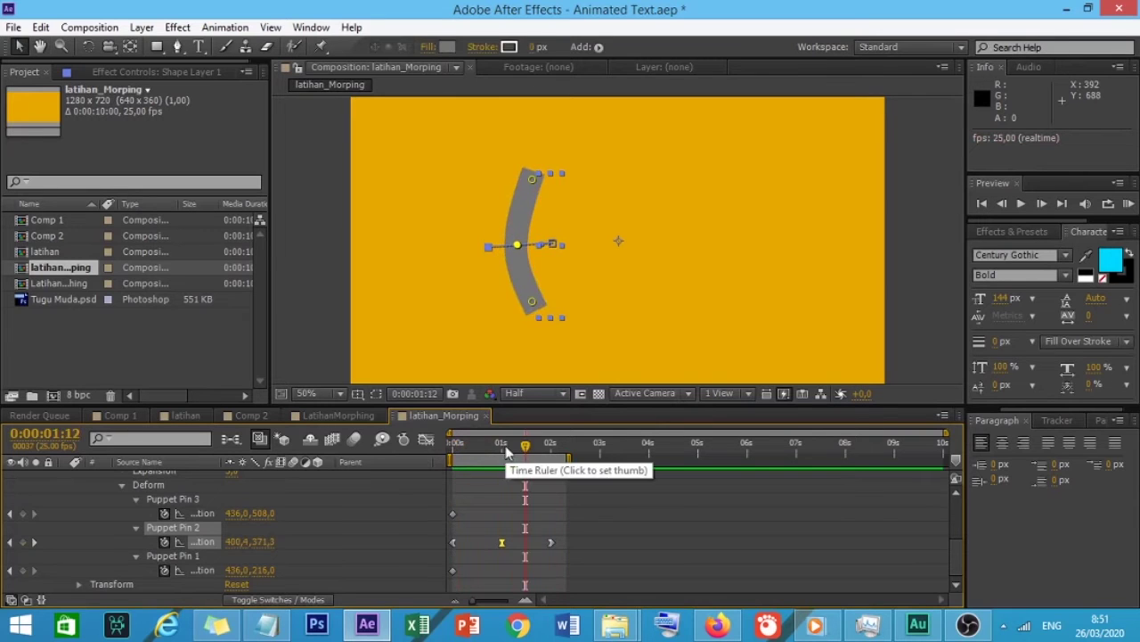
{"action": "left_click_drag", "start_coordinate": [473, 444], "coordinate": [465, 449]}
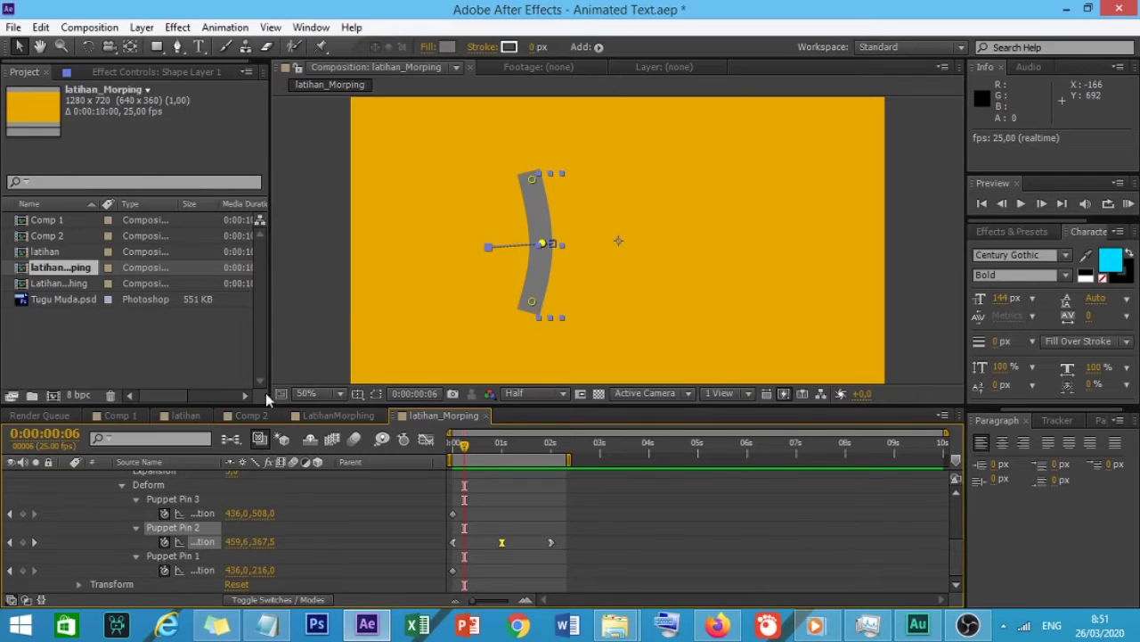
Step: Create a 1280 x 720, 25 fps composition lasting 10 seconds with an orange background, named LatihanMorphing
{"action": "left_click", "coordinate": [187, 415]}
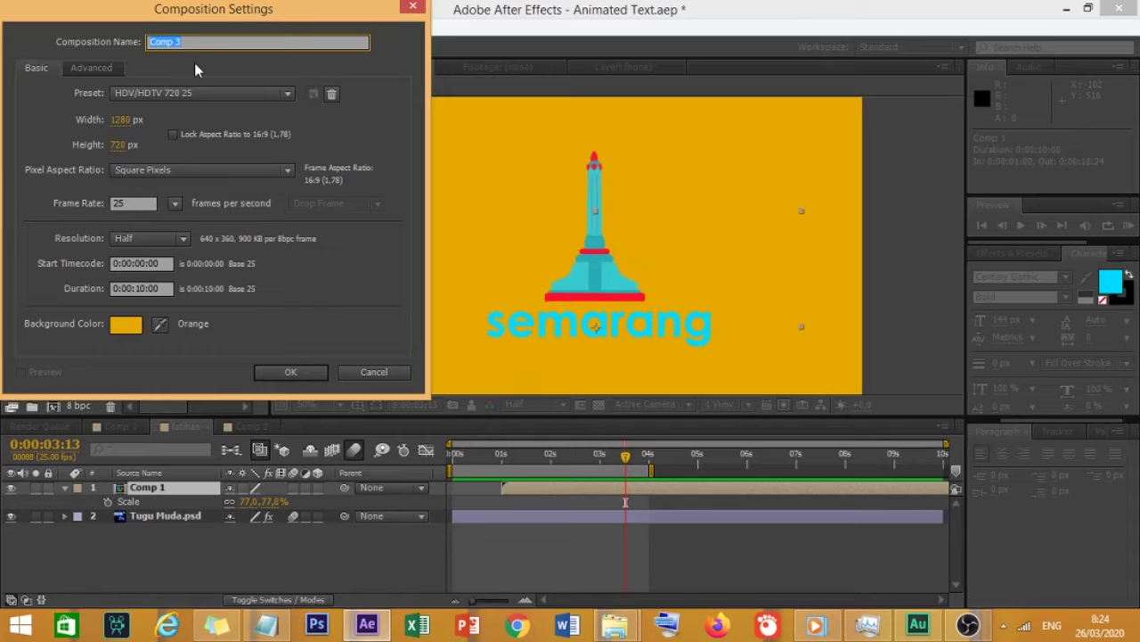
{"action": "type", "text": "LatihanMorphing"}
{"action": "key", "text": "Return"}
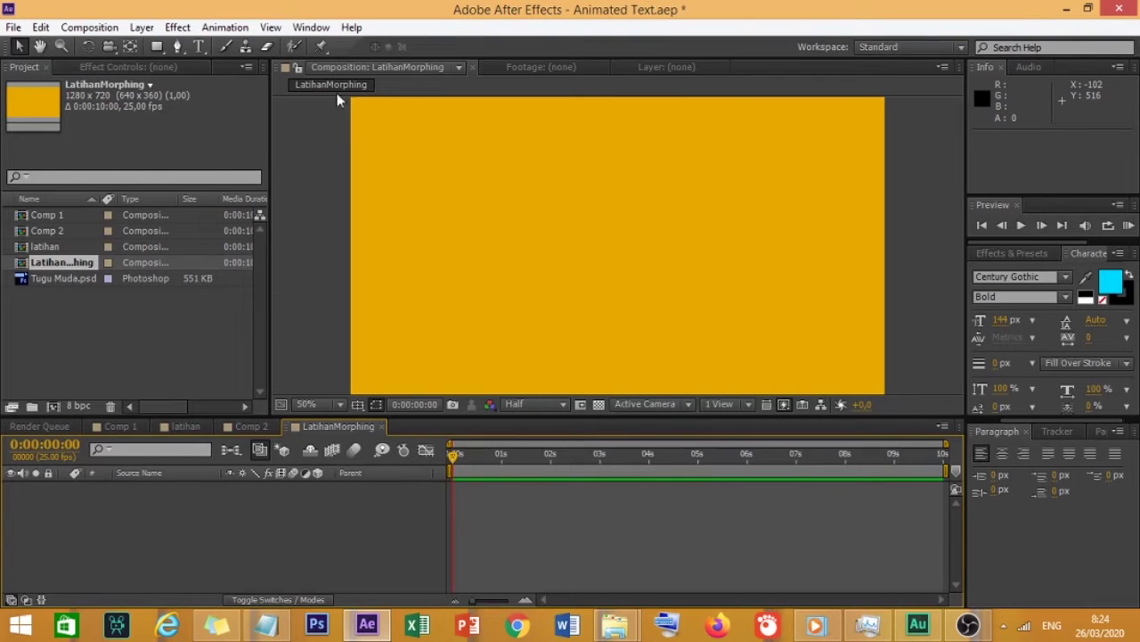
{"action": "key", "text": "comma"}
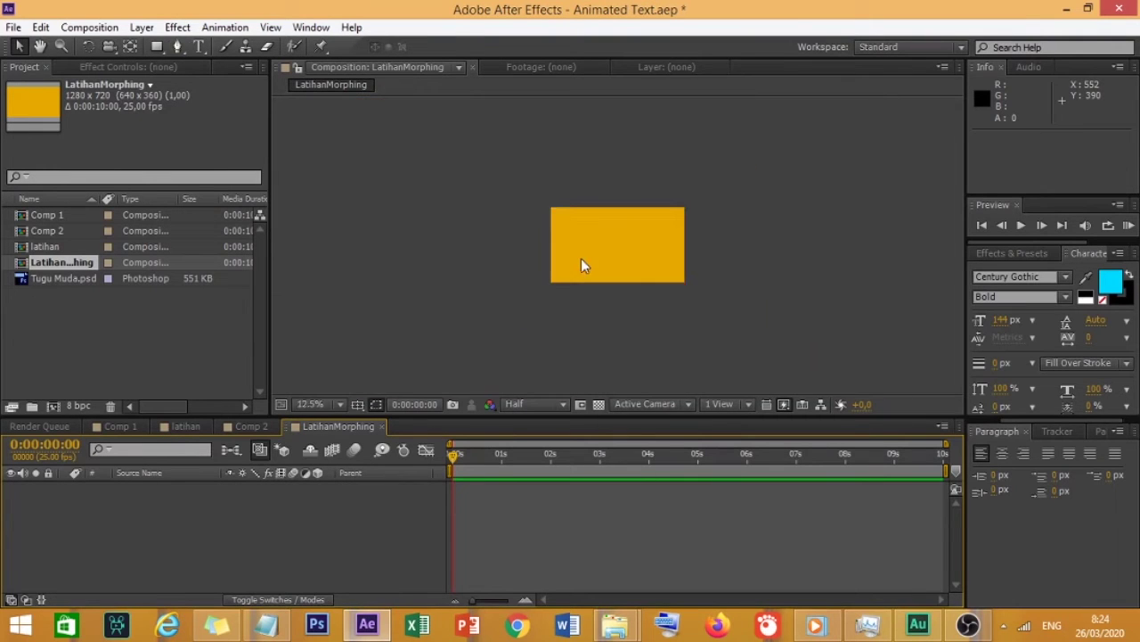
{"action": "key", "text": "period"}
{"action": "key", "text": "comma"}
{"action": "key", "text": "period"}
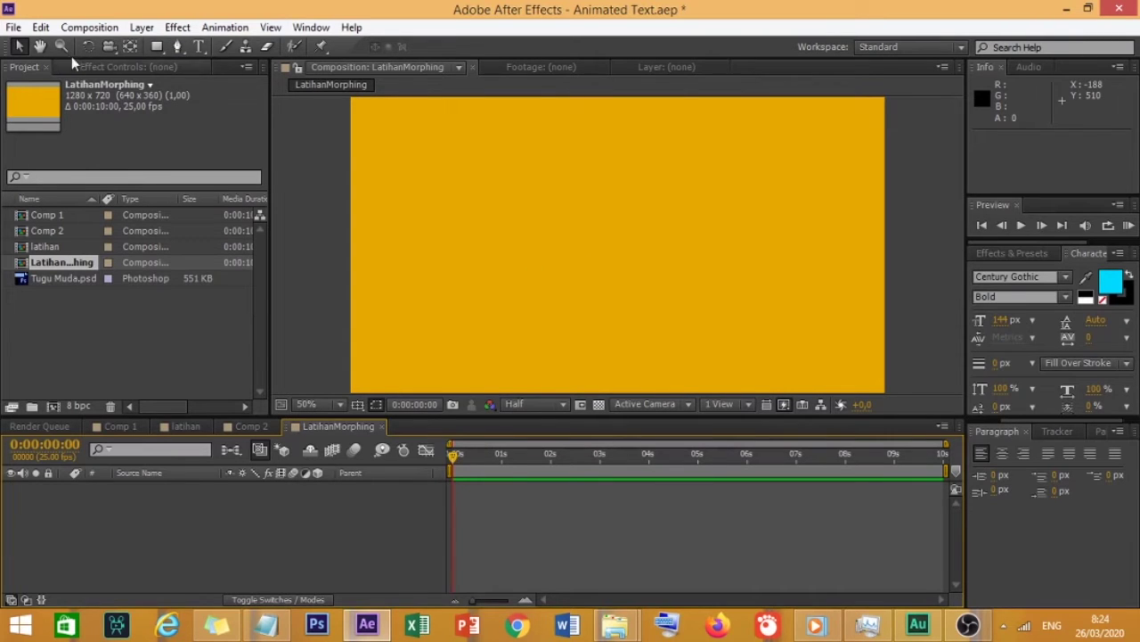
Step: Import Tugu Muda.png from the Praktik 5 folder as footage and add it as a layer in the LatihanMorphing composition
{"action": "left_click", "coordinate": [13, 27]}
{"action": "mouse_move", "coordinate": [76, 221]}
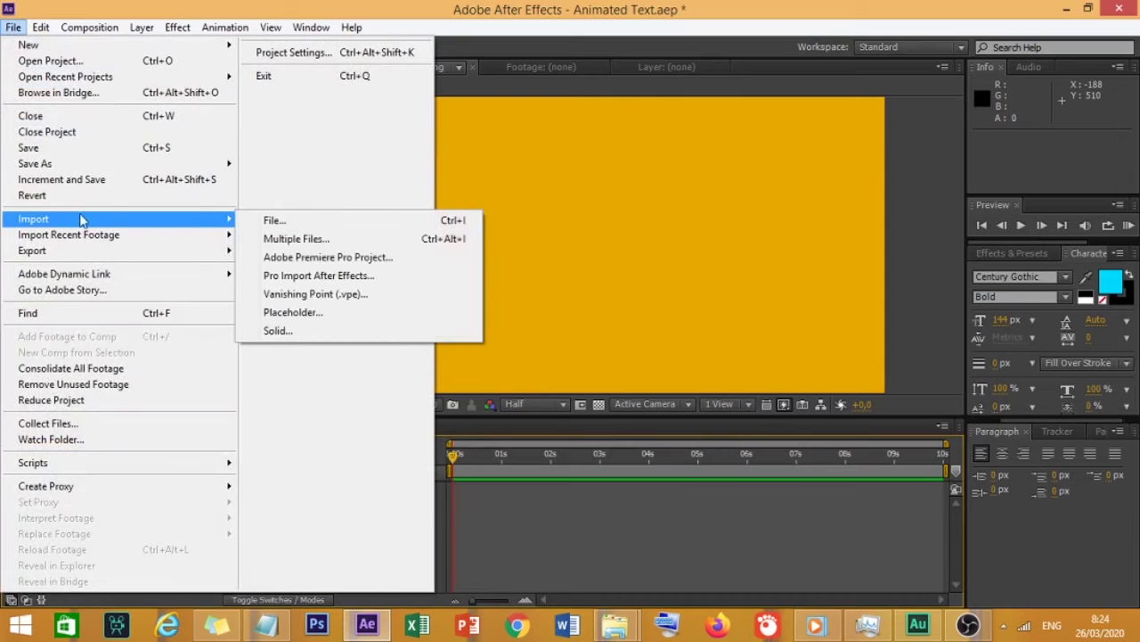
{"action": "left_click", "coordinate": [326, 223]}
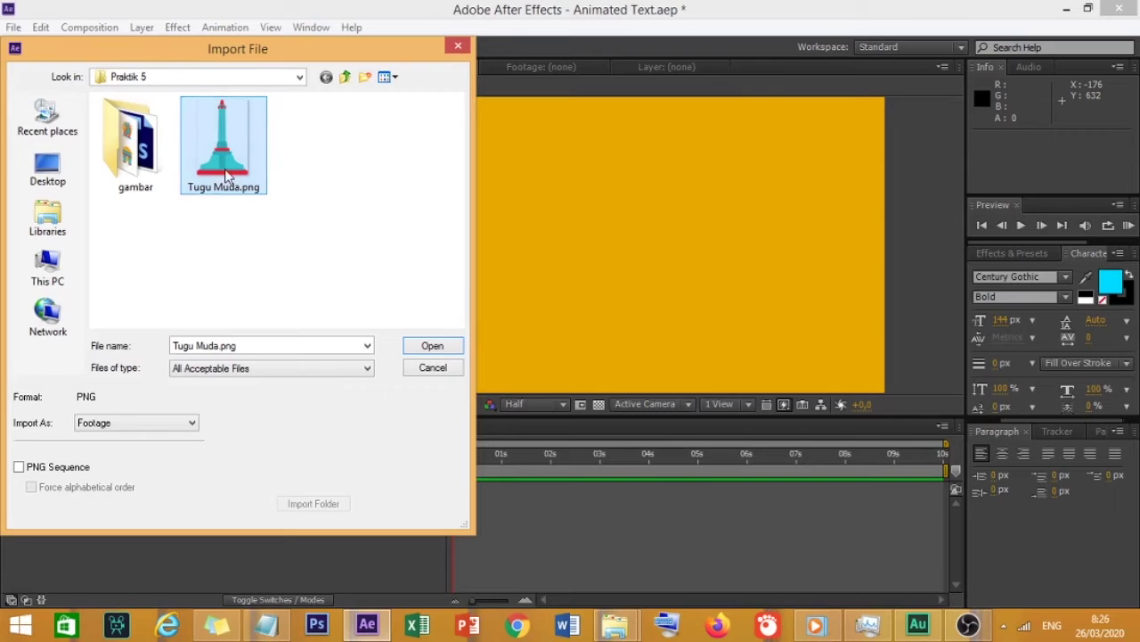
{"action": "left_click", "coordinate": [437, 347]}
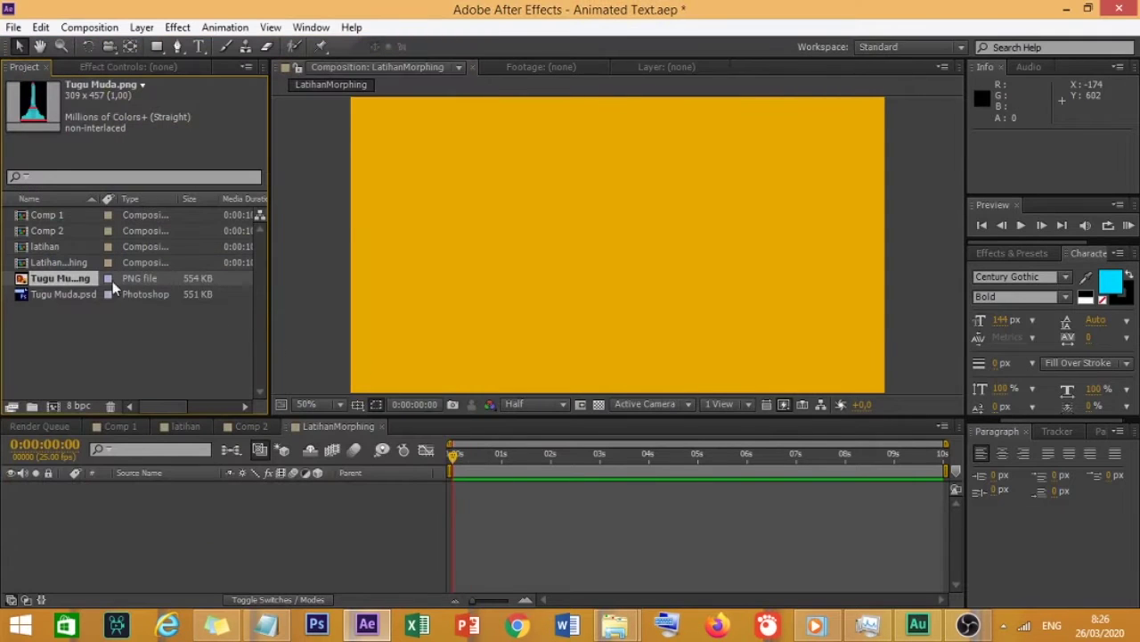
{"action": "left_click_drag", "start_coordinate": [68, 283], "coordinate": [184, 529]}
{"action": "scroll", "coordinate": [604, 216], "scroll_direction": "down", "scroll_amount": 1}
{"action": "scroll", "coordinate": [599, 248], "scroll_direction": "up", "scroll_amount": 1}
{"action": "scroll", "coordinate": [601, 260], "scroll_direction": "down", "scroll_amount": 1}
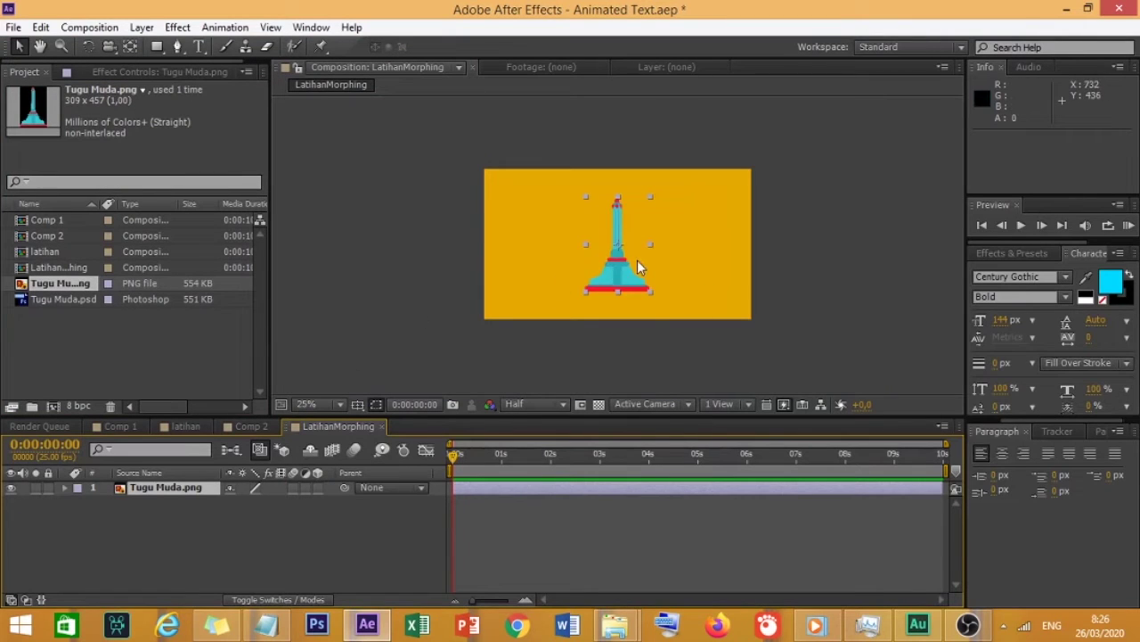
Step: Scale the Tugu Muda.png layer down to about 75.1% and move it up to about 640, 286
{"action": "key", "text": "s"}
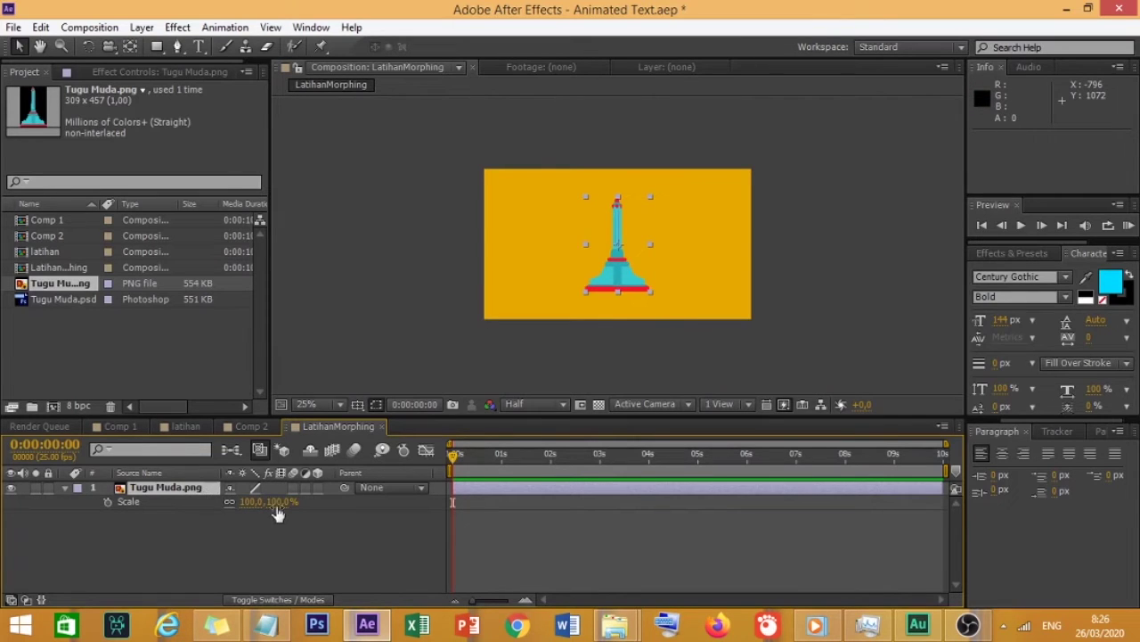
{"action": "left_click", "coordinate": [312, 517]}
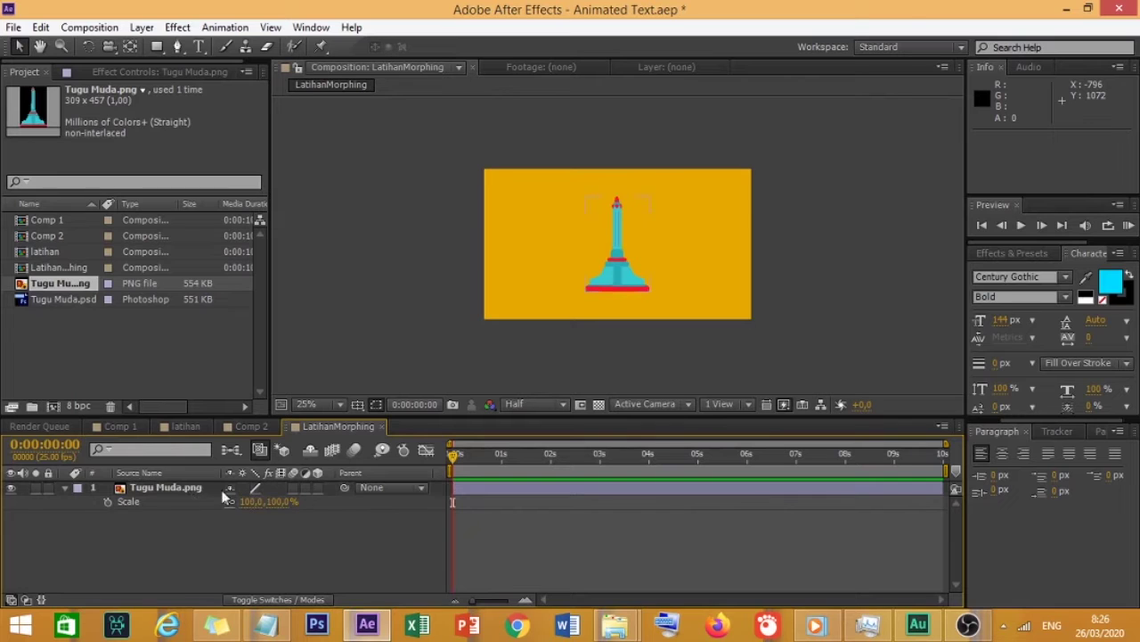
{"action": "left_click", "coordinate": [608, 267]}
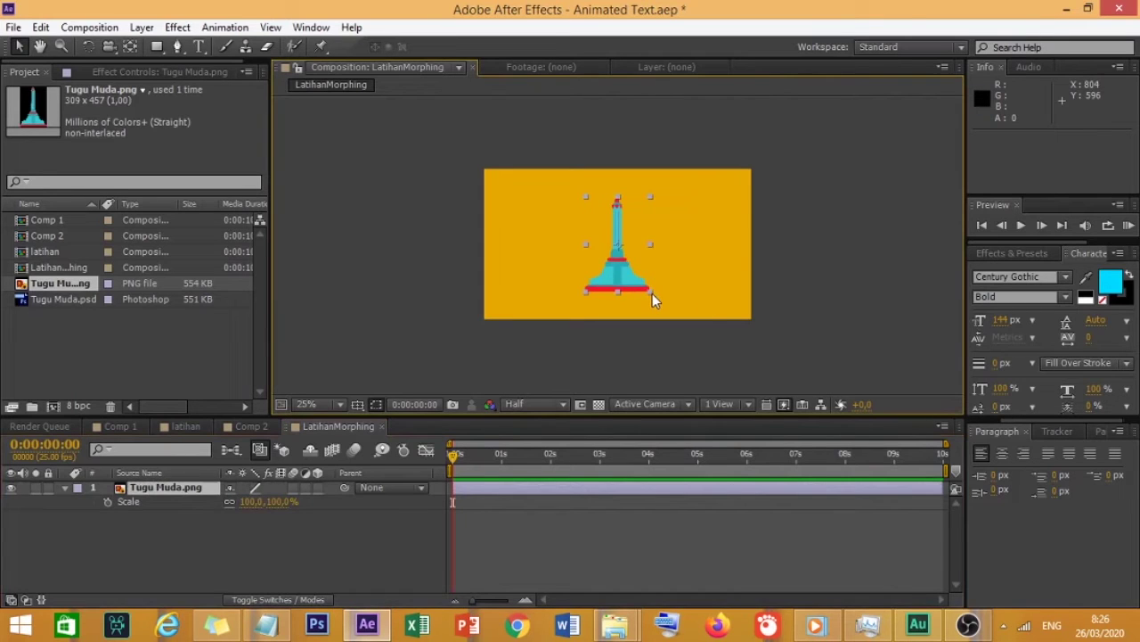
{"action": "left_click_drag", "start_coordinate": [652, 293], "coordinate": [610, 276]}
{"action": "scroll", "coordinate": [640, 267], "scroll_direction": "up", "scroll_amount": 2}
{"action": "scroll", "coordinate": [602, 287], "scroll_direction": "down", "scroll_amount": 2}
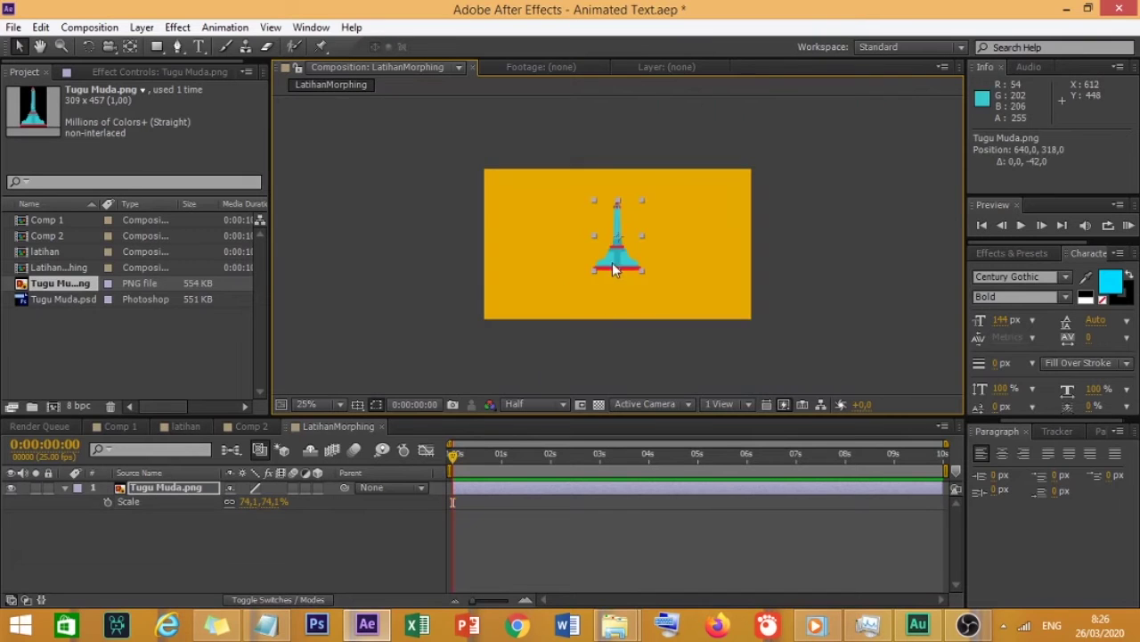
{"action": "scroll", "coordinate": [633, 282], "scroll_direction": "up", "scroll_amount": 2}
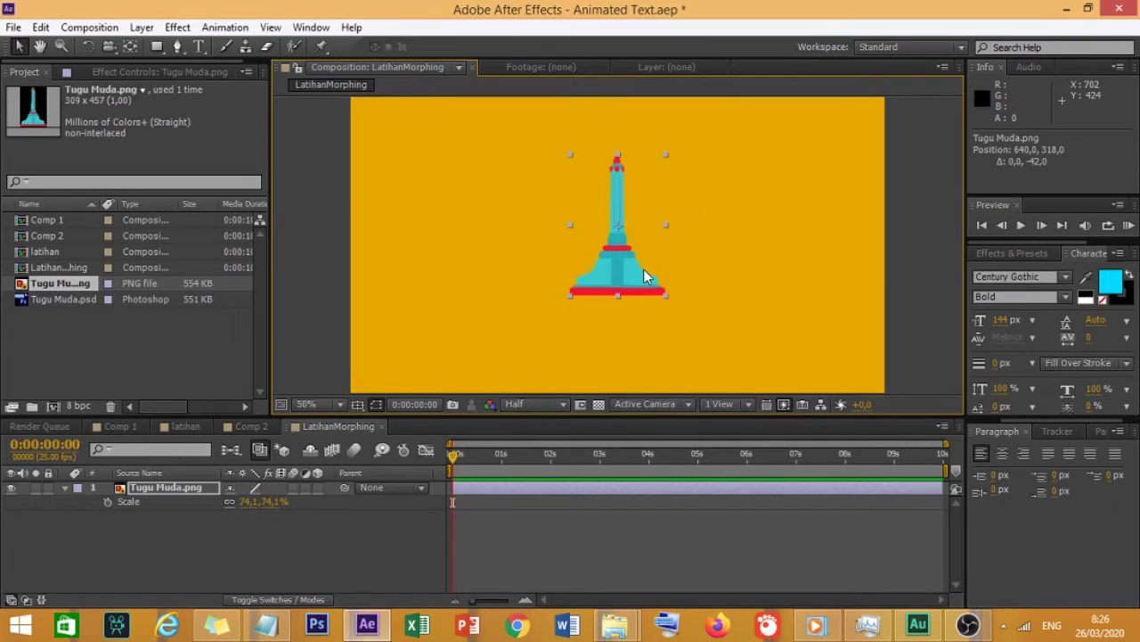
{"action": "mouse_move", "coordinate": [623, 276]}
{"action": "left_mouse_down"}
{"action": "mouse_move", "coordinate": [626, 256]}
{"action": "mouse_move", "coordinate": [628, 267]}
{"action": "left_mouse_up"}
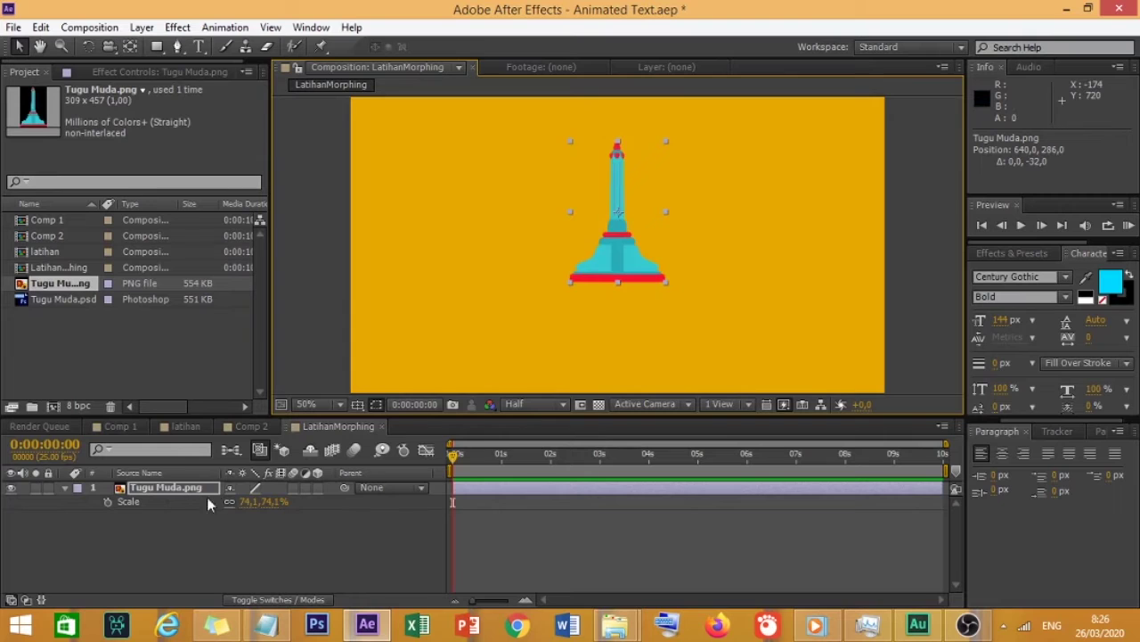
{"action": "left_click_drag", "start_coordinate": [253, 504], "coordinate": [207, 526]}
{"action": "left_click", "coordinate": [176, 489]}
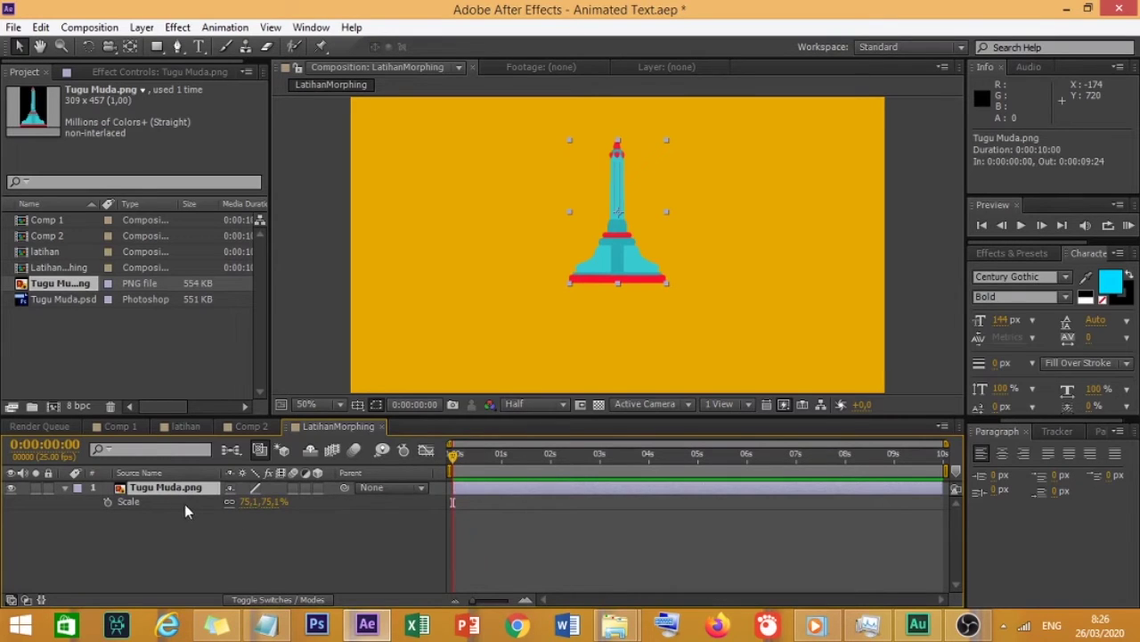
{"action": "scroll", "coordinate": [503, 314], "scroll_direction": "down", "scroll_amount": 2}
{"action": "scroll", "coordinate": [514, 308], "scroll_direction": "up", "scroll_amount": 2}
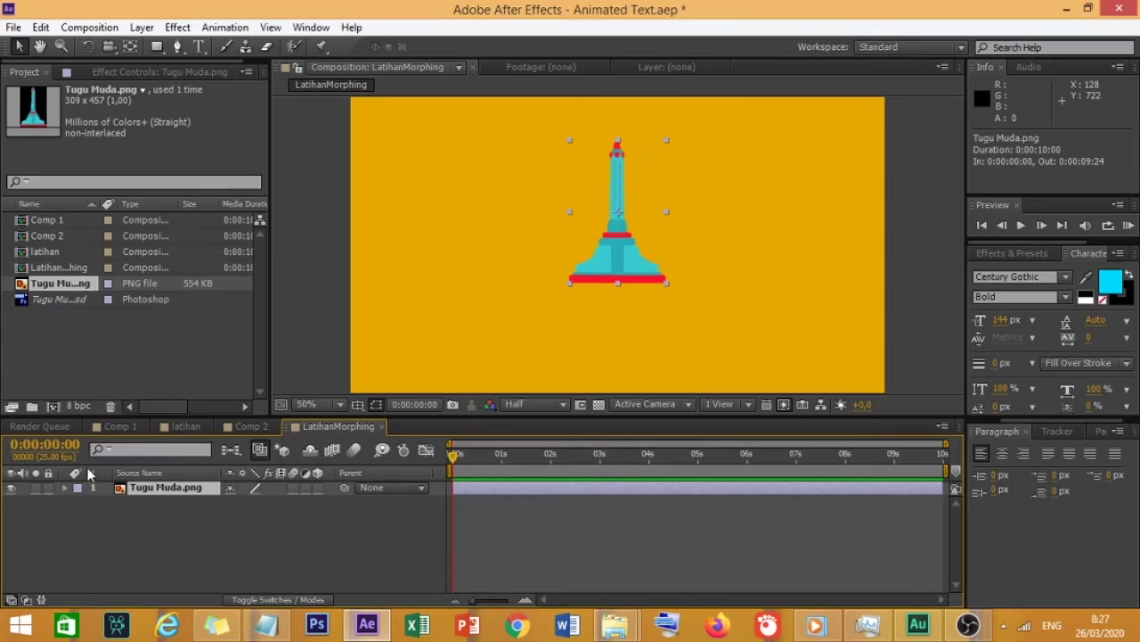
Step: Reveal only the Position property of the Tugu Muda.png layer and set a position keyframe at 0:00:00:00
{"action": "left_click", "coordinate": [65, 489]}
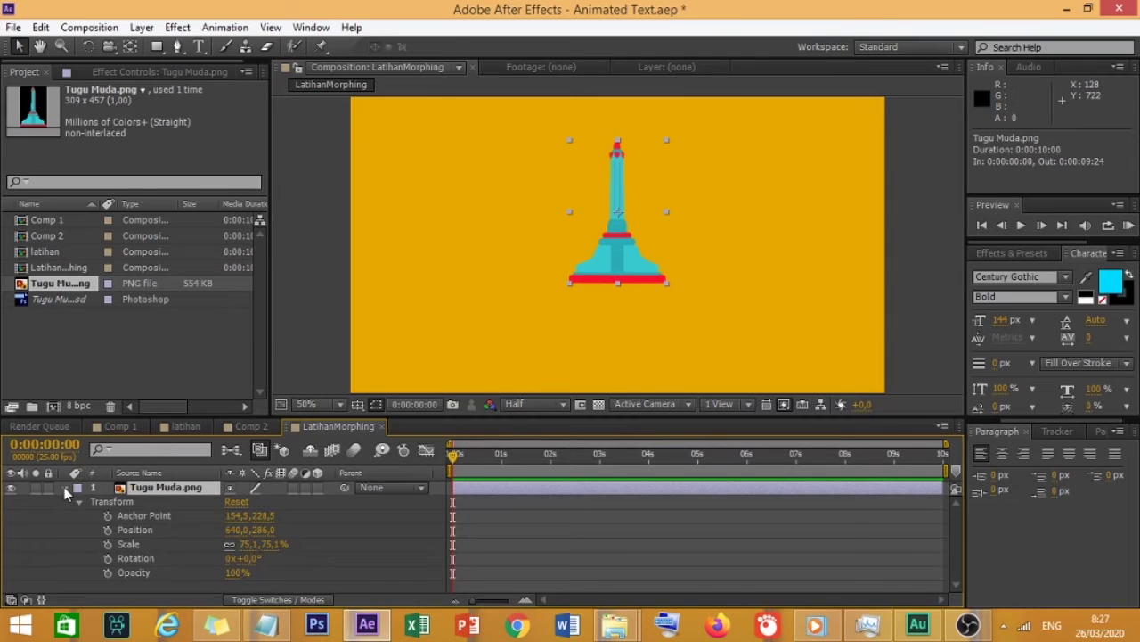
{"action": "left_click", "coordinate": [145, 531]}
{"action": "left_click", "coordinate": [63, 488]}
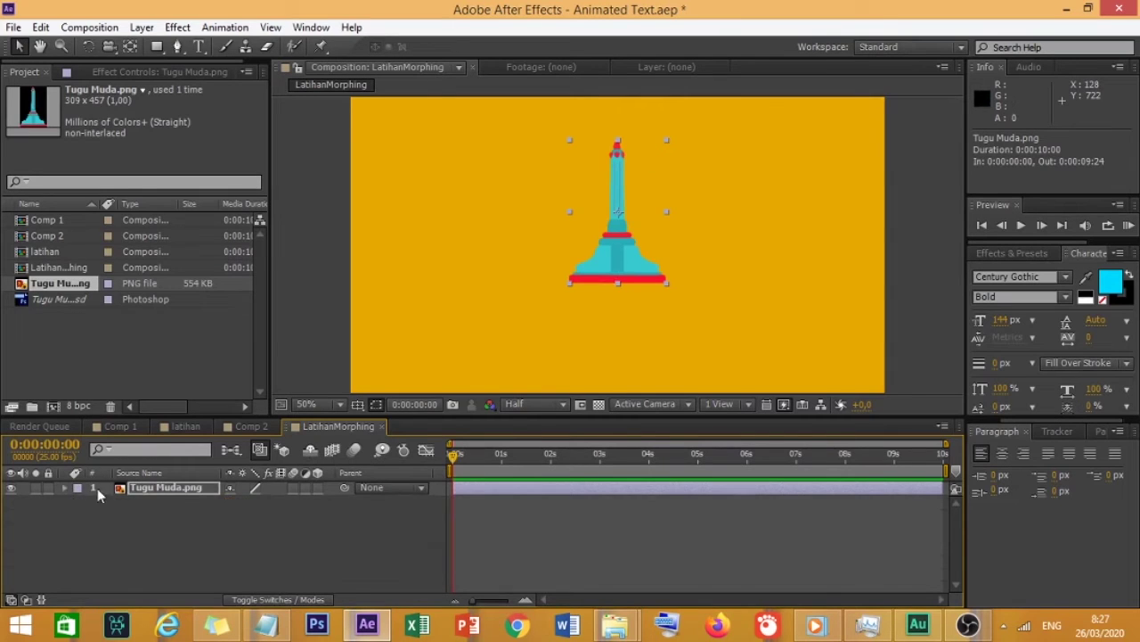
{"action": "left_click", "coordinate": [141, 515]}
{"action": "left_click", "coordinate": [158, 489]}
{"action": "key", "text": "p"}
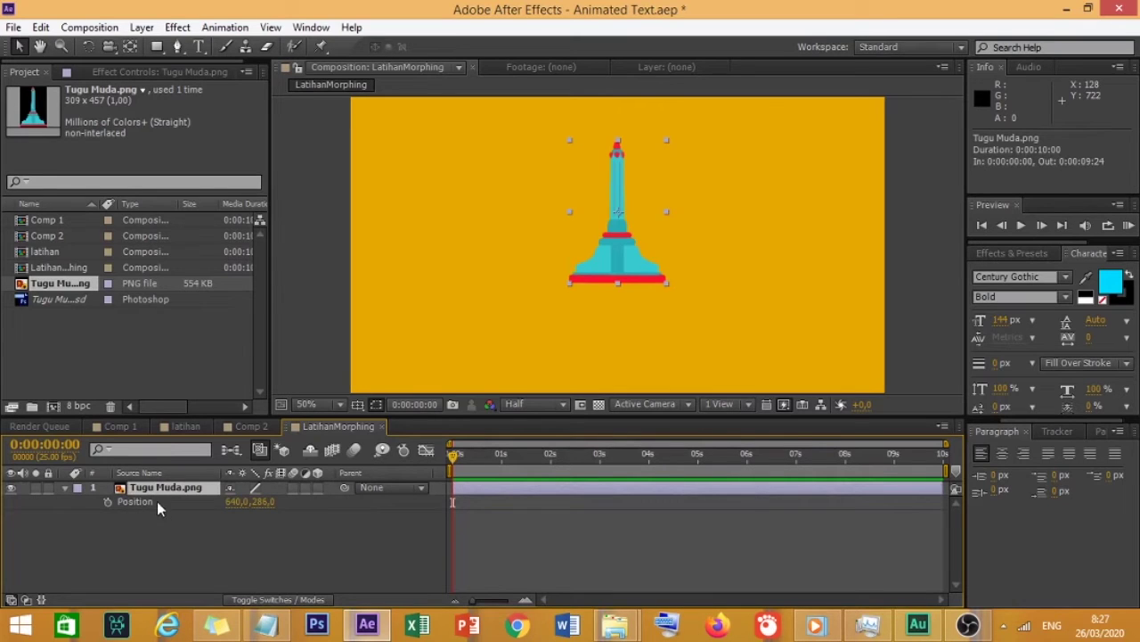
{"action": "left_click", "coordinate": [107, 501]}
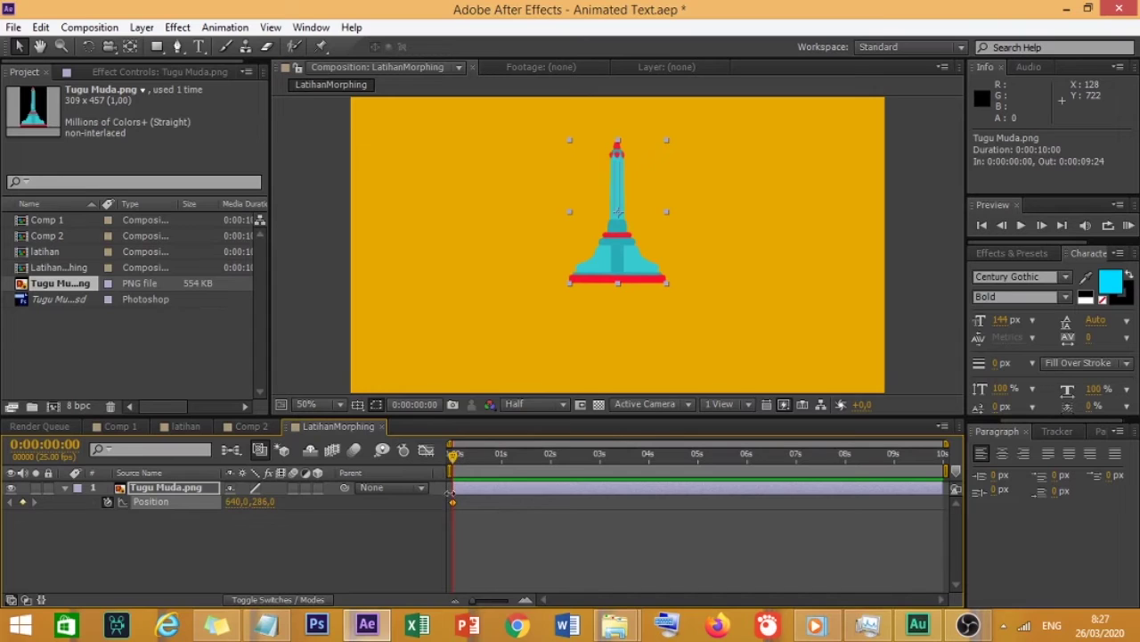
Step: Add a second position keyframe to the Tugu Muda.png layer at 0:00:01:00 with the same 640, 286 position
{"action": "left_click", "coordinate": [500, 457]}
{"action": "left_click_drag", "start_coordinate": [499, 456], "coordinate": [460, 451]}
{"action": "left_click", "coordinate": [49, 445]}
{"action": "type", "text": "100"}
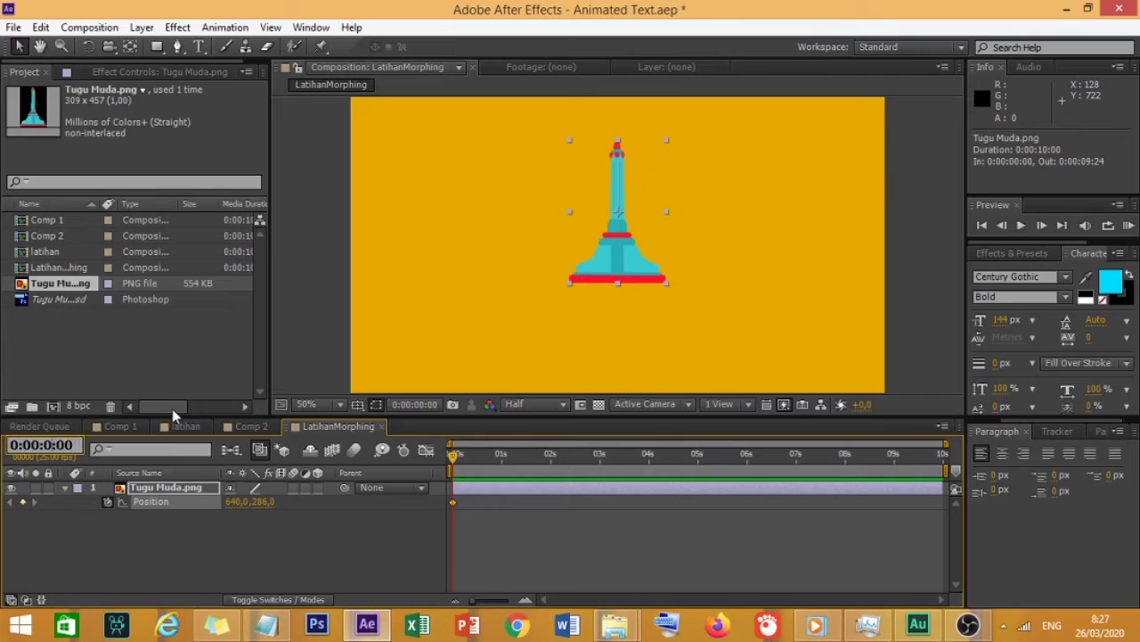
{"action": "key", "text": "Return"}
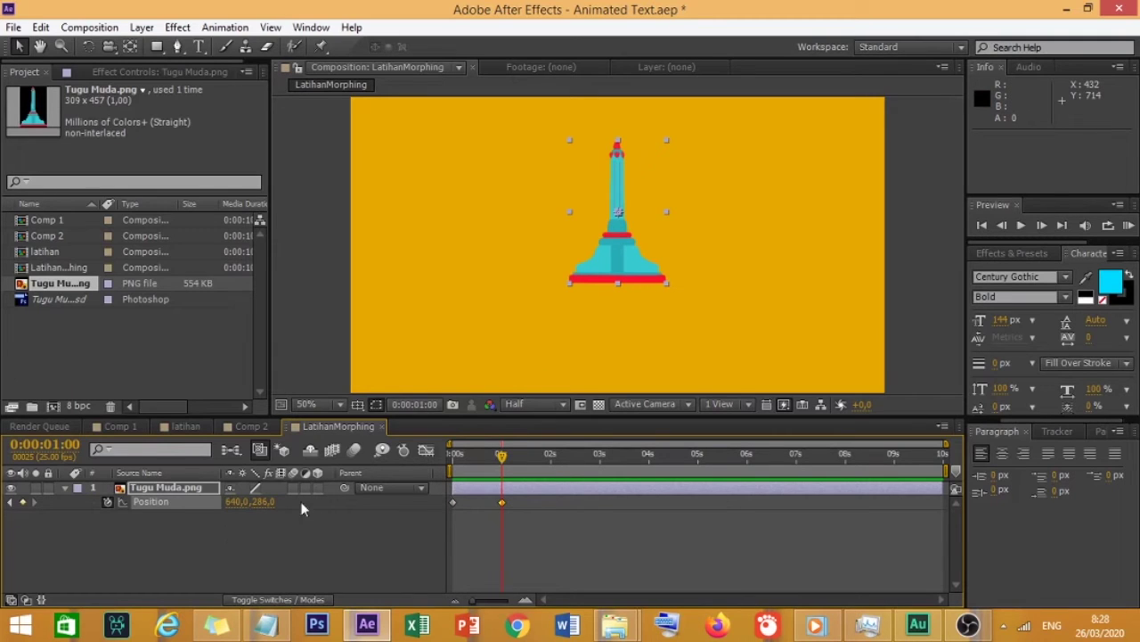
Step: At 0:00:00:00, move the monument horizontally to position 128, 286 so it starts near the composition's left edge
{"action": "left_click", "coordinate": [451, 445]}
{"action": "left_click_drag", "start_coordinate": [452, 453], "coordinate": [414, 447]}
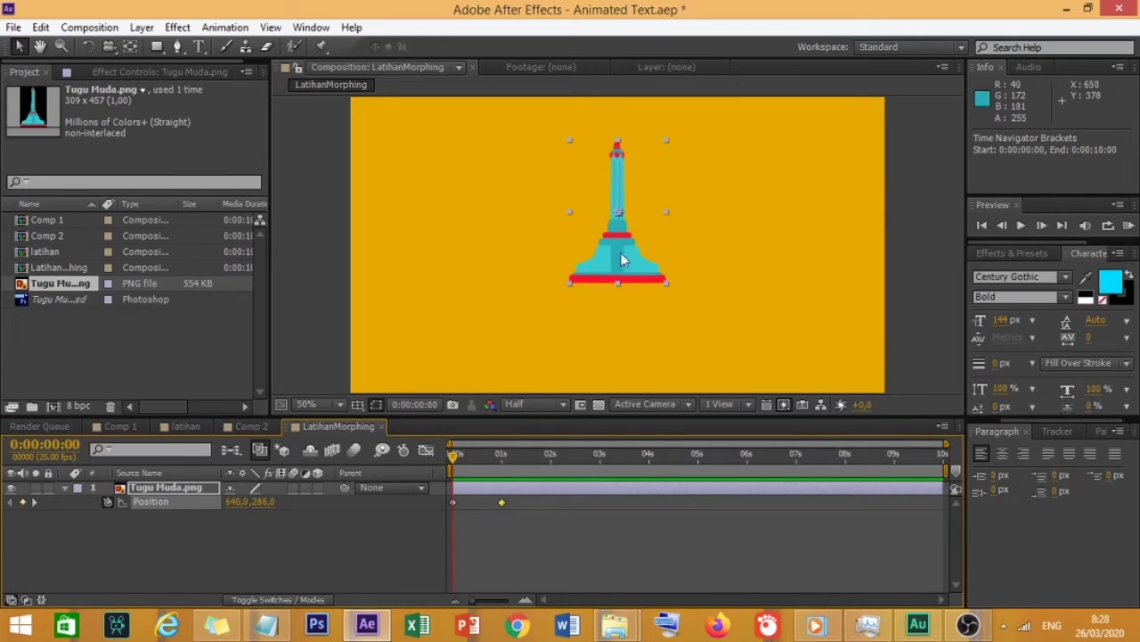
{"action": "left_click_drag", "start_coordinate": [607, 258], "coordinate": [401, 242]}
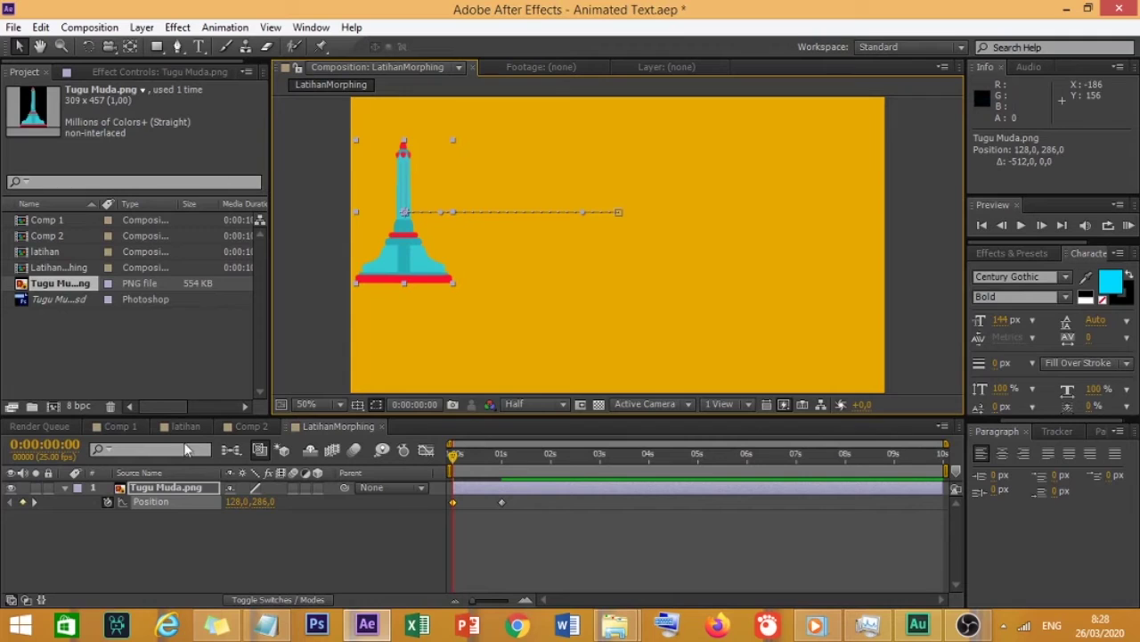
Step: Open the Graph Editor and examine the Position curves of the Tugu Muda.png layer
{"action": "left_click", "coordinate": [185, 488]}
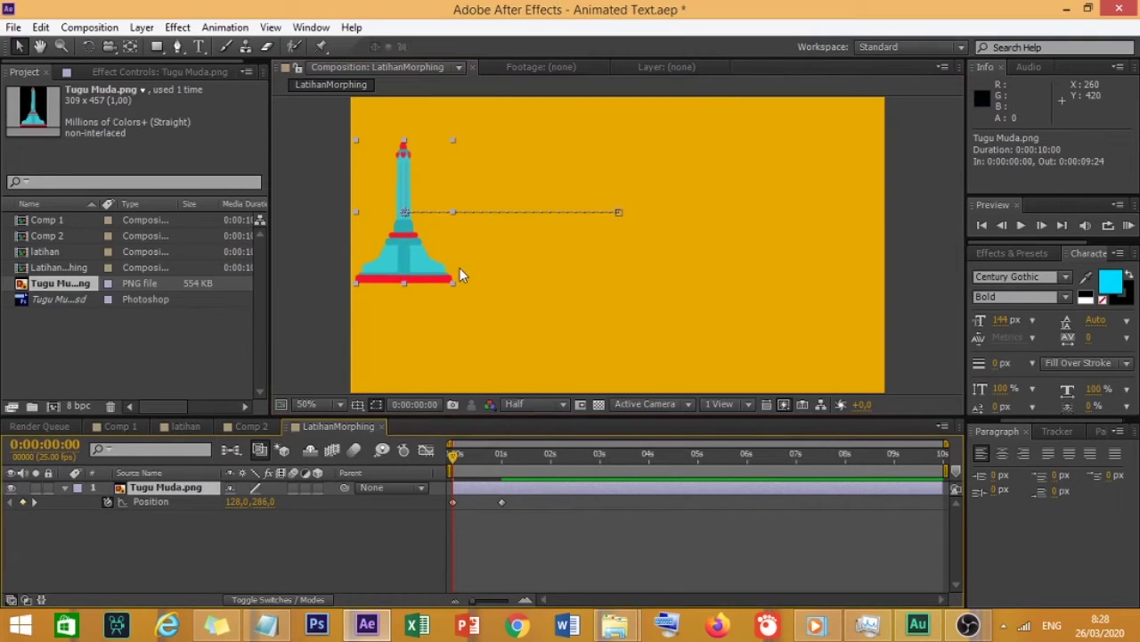
{"action": "left_click", "coordinate": [425, 451]}
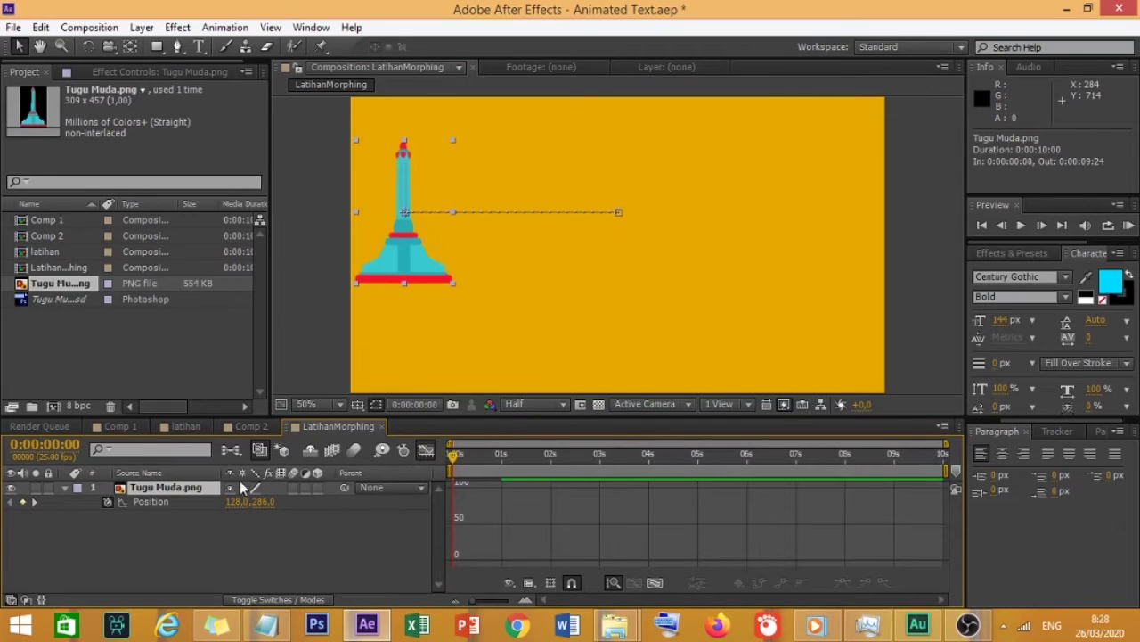
{"action": "left_click", "coordinate": [200, 505]}
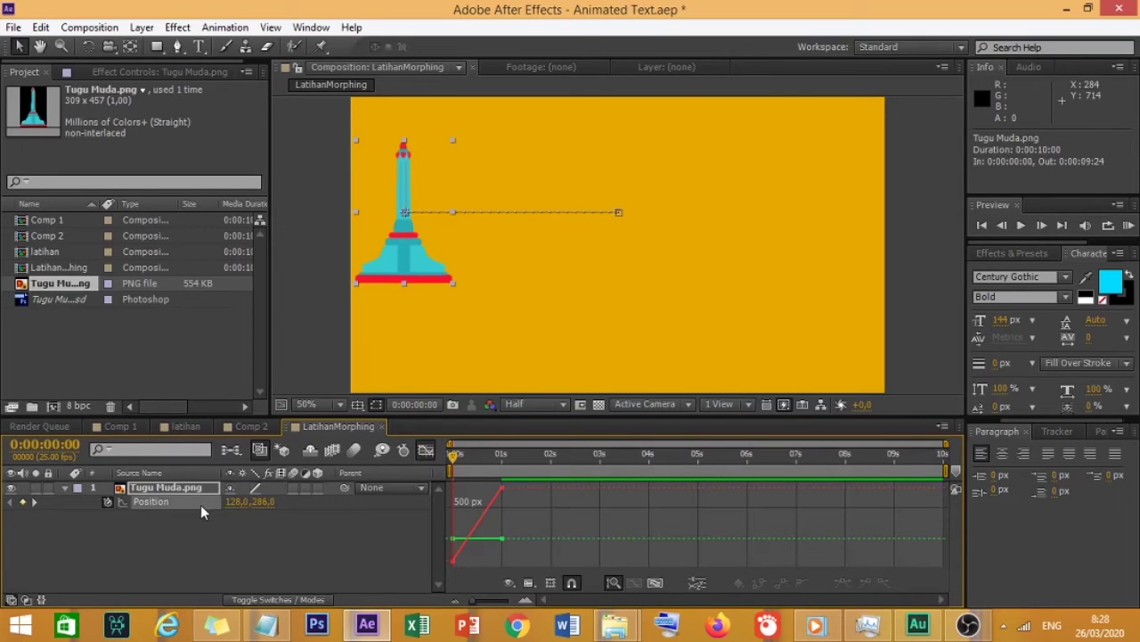
{"action": "left_click", "coordinate": [309, 539]}
{"action": "left_click", "coordinate": [156, 503]}
{"action": "mouse_move", "coordinate": [456, 532]}
{"action": "left_click", "coordinate": [210, 522]}
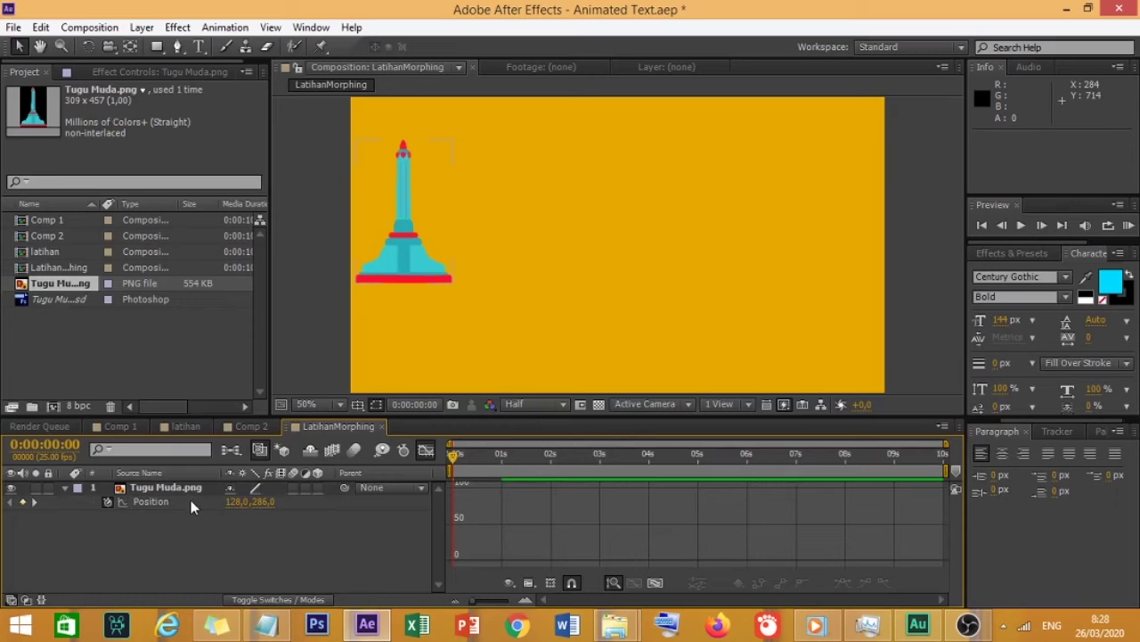
Step: Separate the layer's Position into X and Y dimensions and remove the Y Position keyframes
{"action": "left_click", "coordinate": [191, 502]}
{"action": "right_click", "coordinate": [190, 502]}
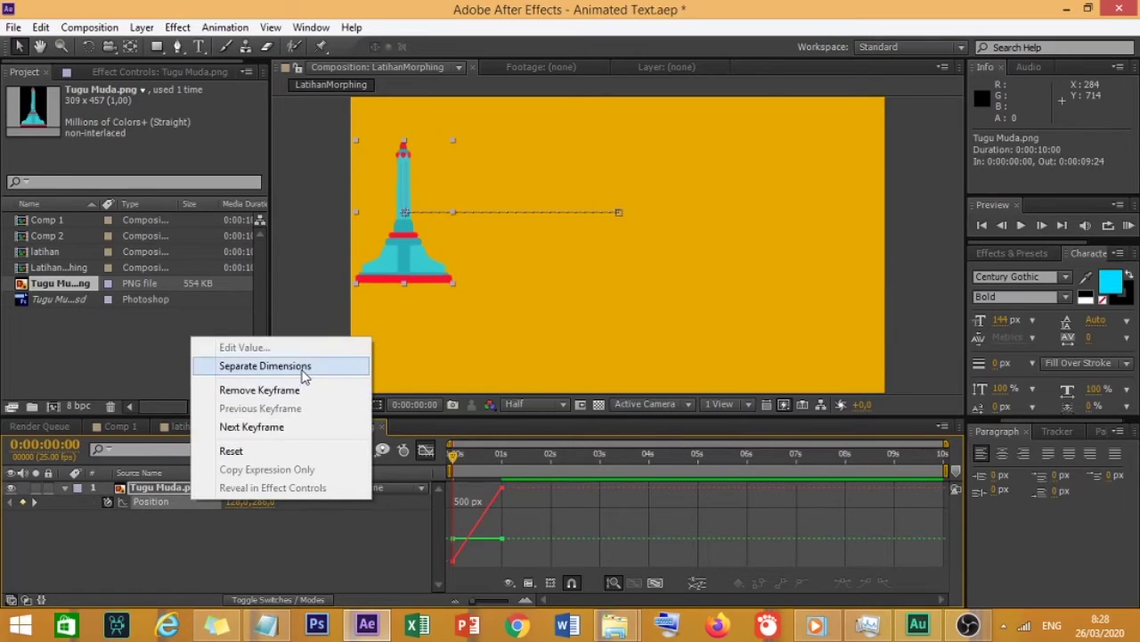
{"action": "left_click", "coordinate": [303, 376]}
{"action": "left_click", "coordinate": [269, 527]}
{"action": "left_click", "coordinate": [169, 515]}
{"action": "left_click", "coordinate": [168, 503]}
{"action": "left_click", "coordinate": [169, 518]}
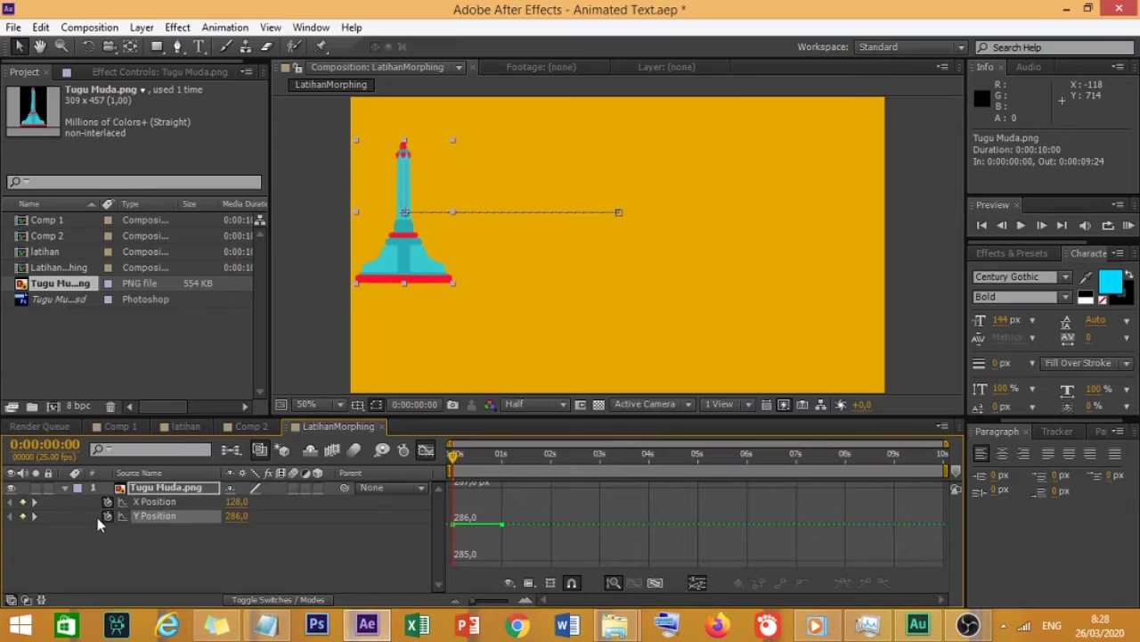
{"action": "left_click", "coordinate": [111, 519]}
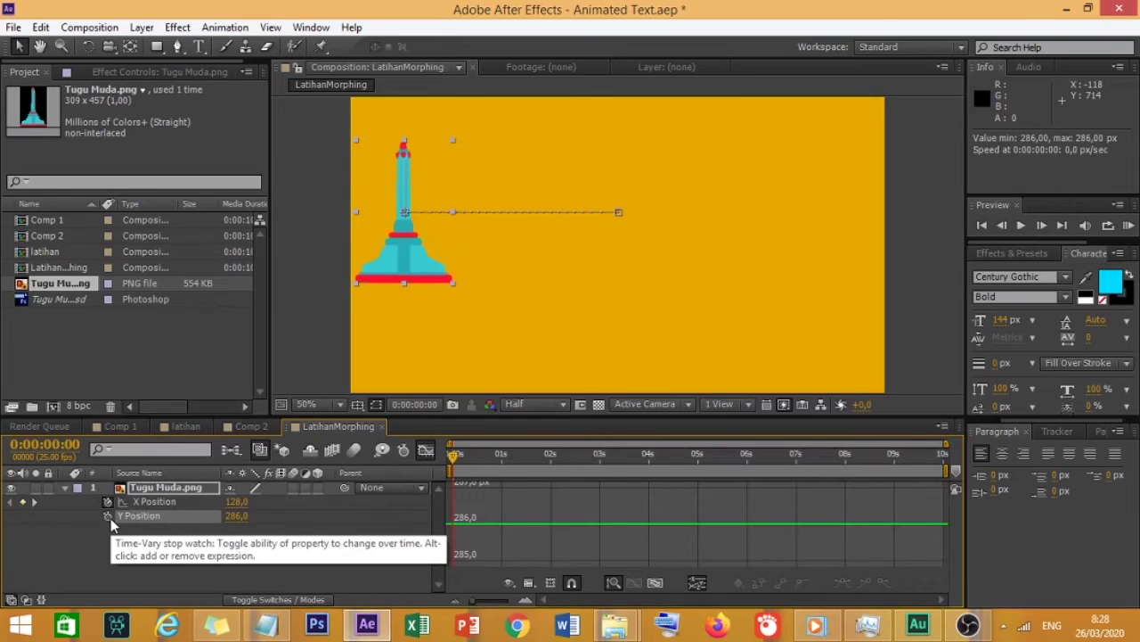
{"action": "left_click", "coordinate": [157, 528]}
Step: Apply Easy Ease Out to the first X Position keyframe and stretch its outgoing handle to about two thirds of the first second
{"action": "left_click", "coordinate": [170, 501]}
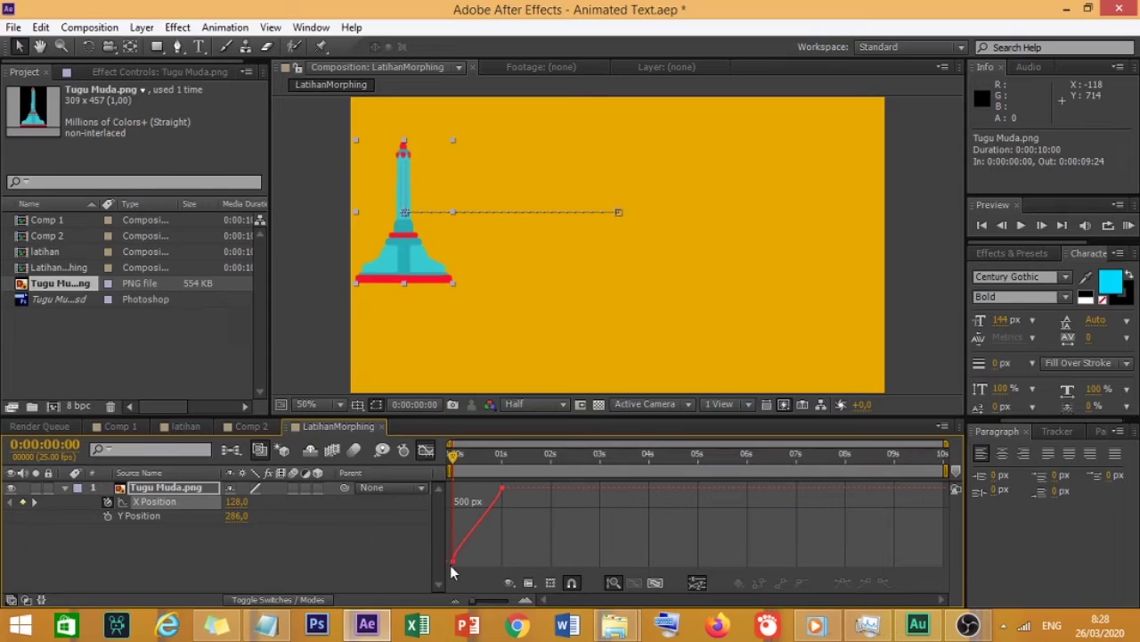
{"action": "mouse_move", "coordinate": [452, 565]}
{"action": "left_click", "coordinate": [453, 563]}
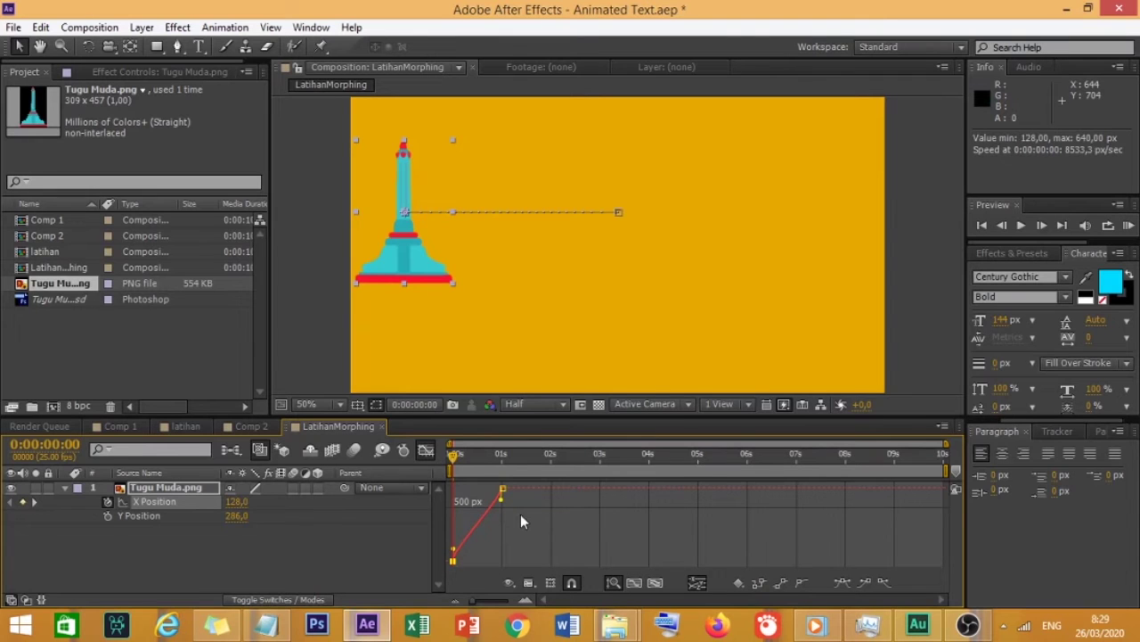
{"action": "left_click_drag", "start_coordinate": [474, 601], "coordinate": [503, 609]}
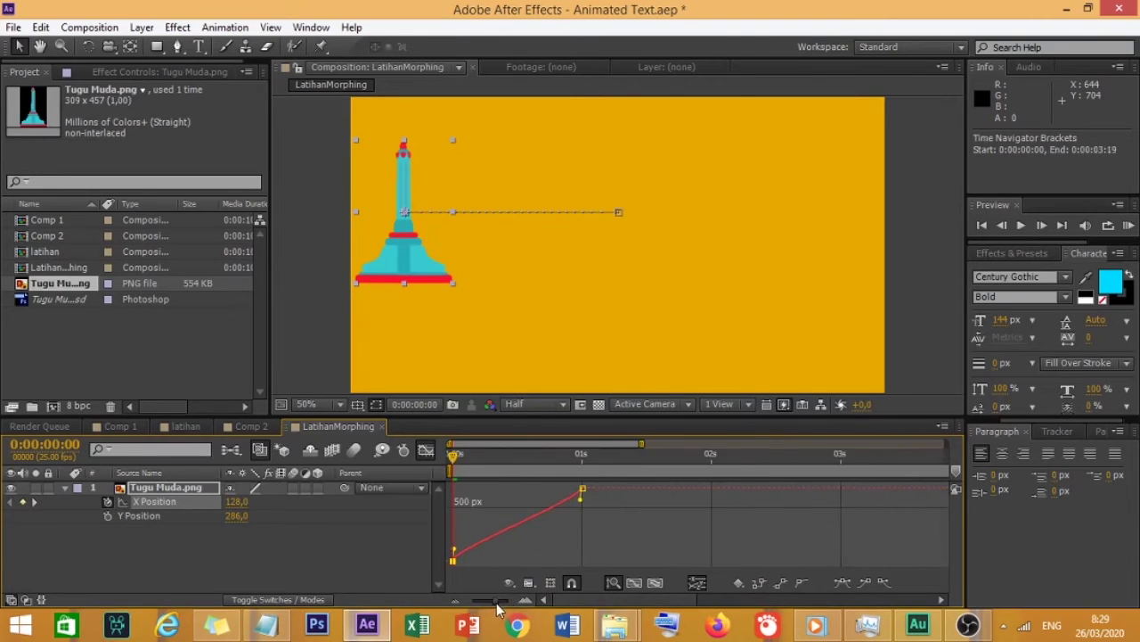
{"action": "left_click", "coordinate": [883, 584]}
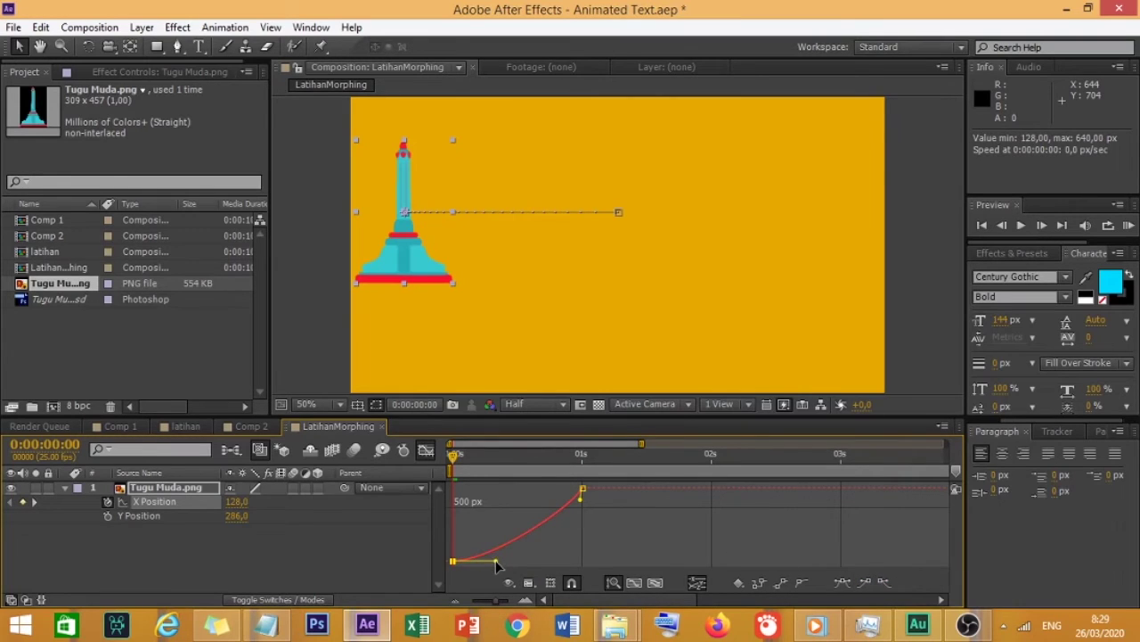
{"action": "left_click_drag", "start_coordinate": [496, 563], "coordinate": [539, 565]}
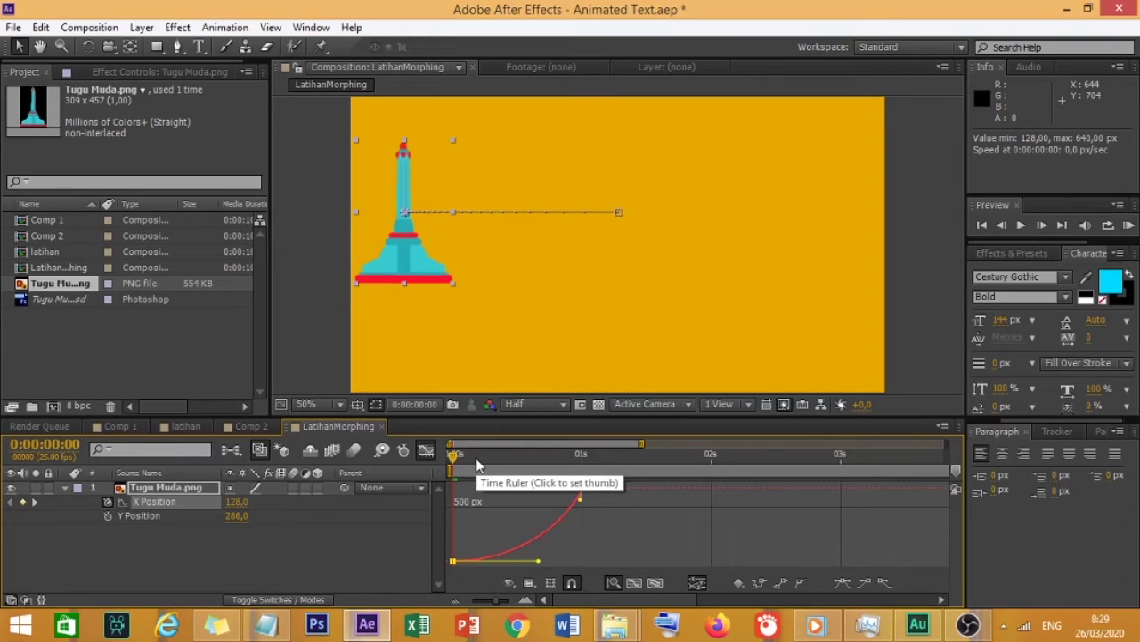
Step: Play the eased X Position movement several times from 0:00:00:00 to check the acceleration
{"action": "key", "text": "space"}
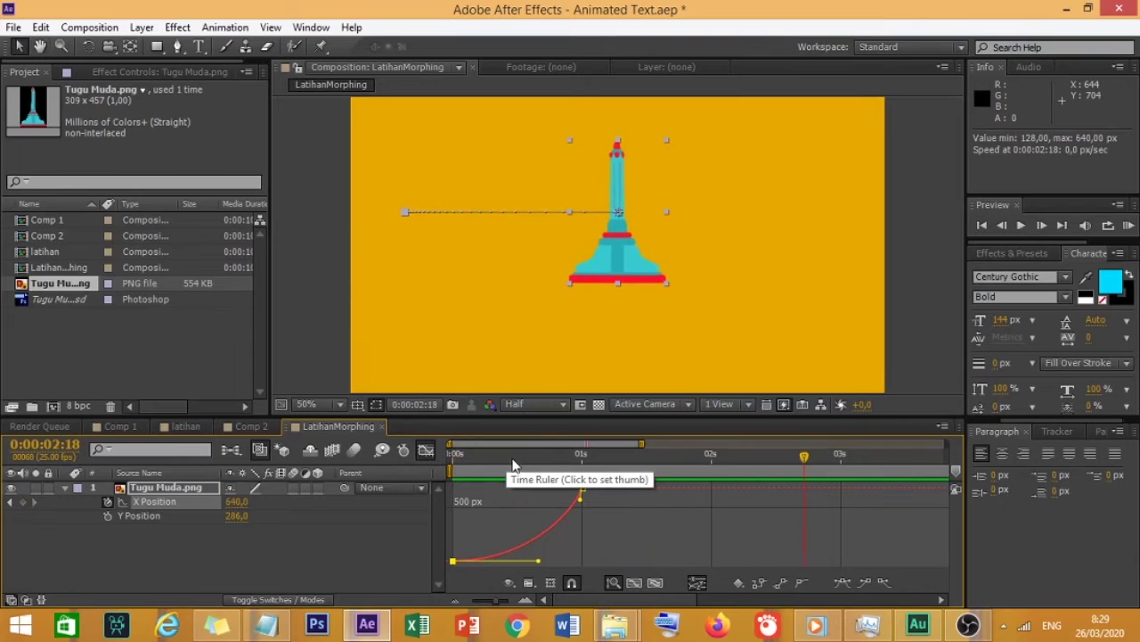
{"action": "left_click", "coordinate": [496, 465]}
{"action": "left_click_drag", "start_coordinate": [496, 463], "coordinate": [397, 439]}
{"action": "key", "text": "space"}
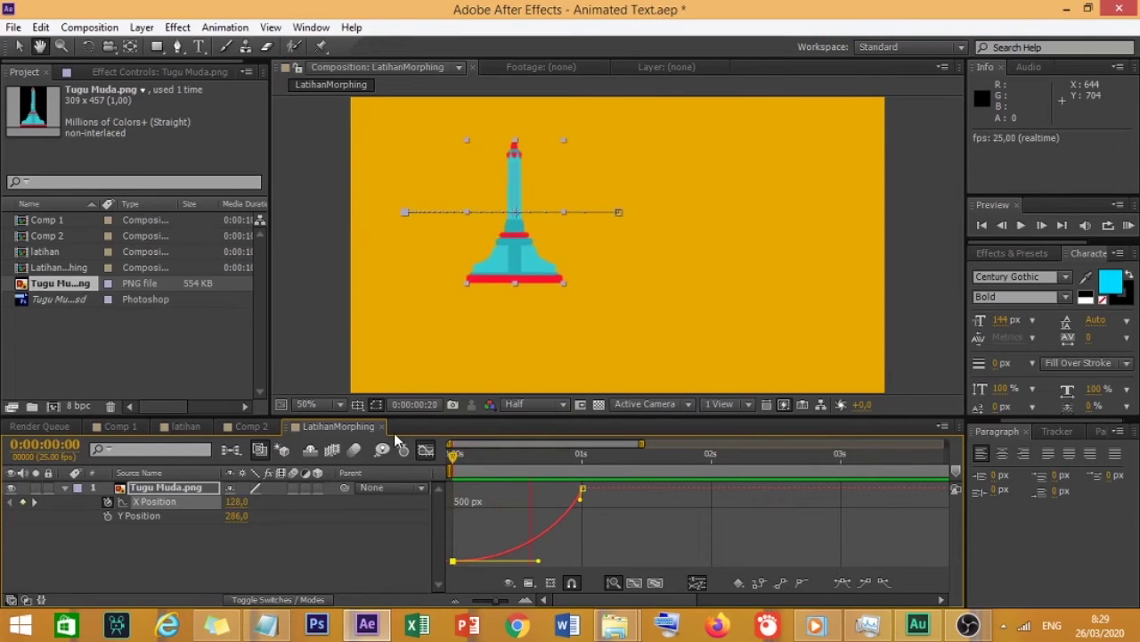
{"action": "key", "text": "space"}
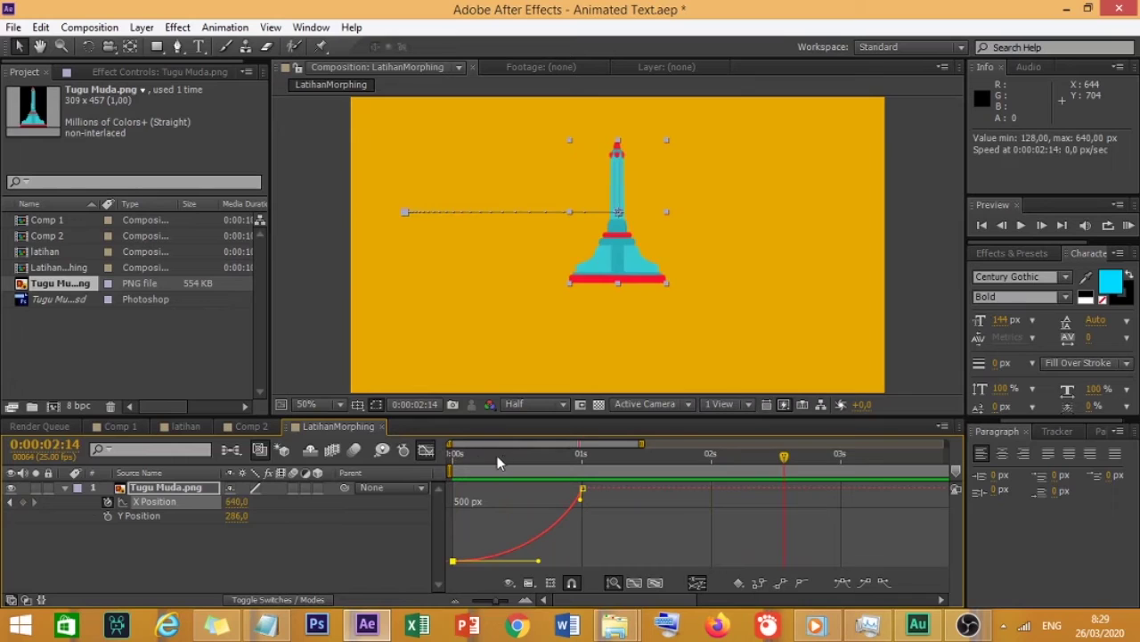
{"action": "left_click_drag", "start_coordinate": [497, 457], "coordinate": [381, 462]}
{"action": "key", "text": "space"}
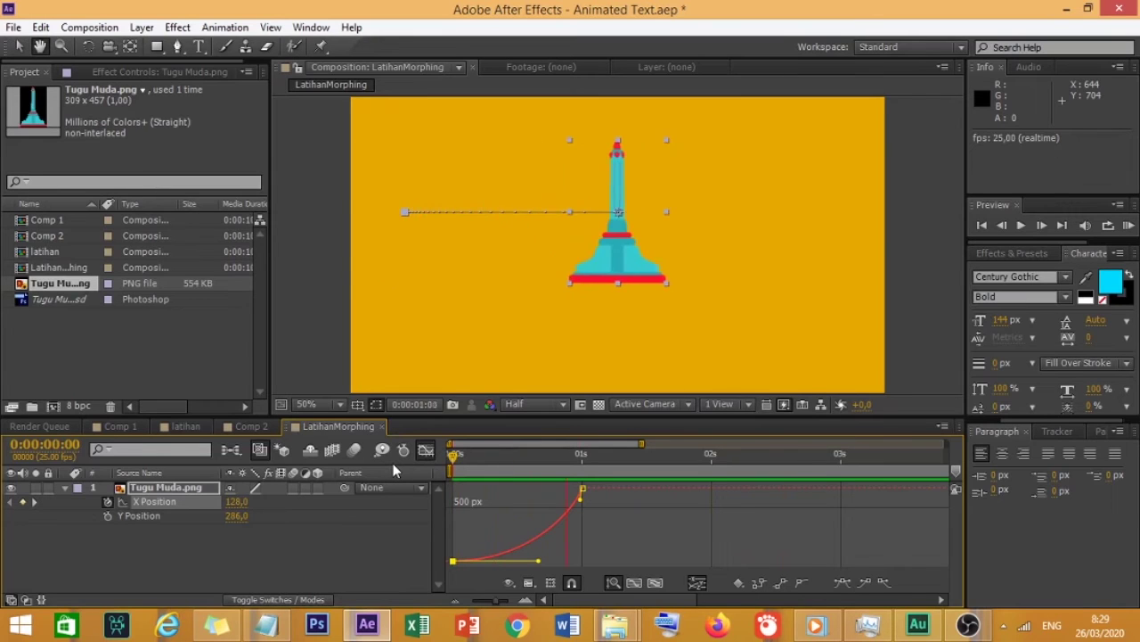
{"action": "left_click", "coordinate": [458, 455]}
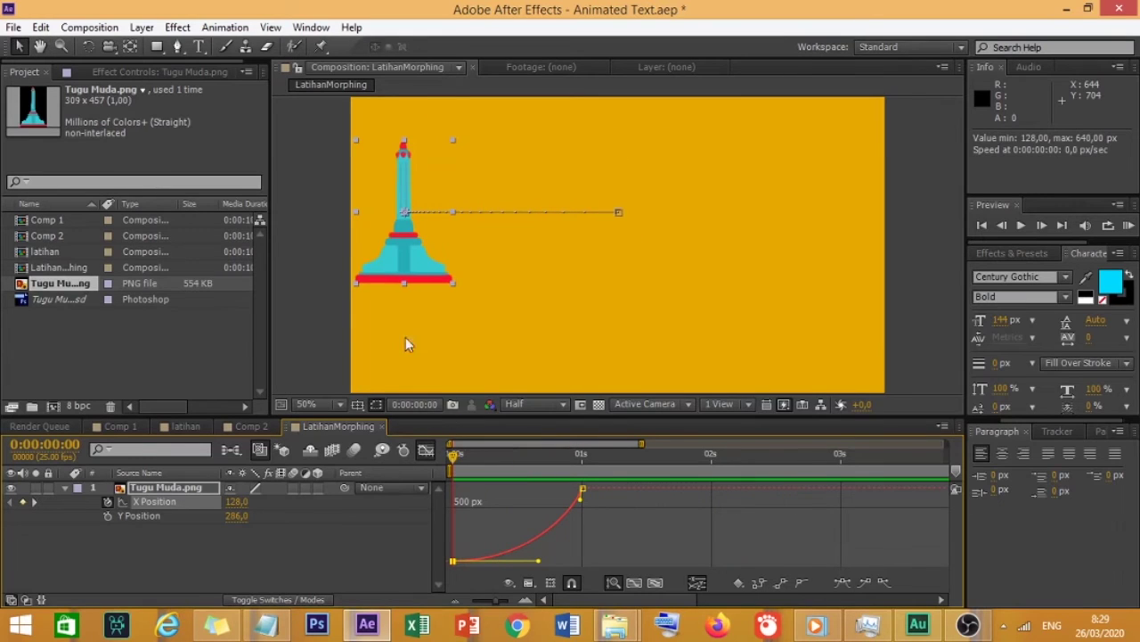
Step: Add three puppet pins to the monument, below its tip, on the middle red band and on the base, with mesh expansion 5
{"action": "left_click", "coordinate": [322, 46]}
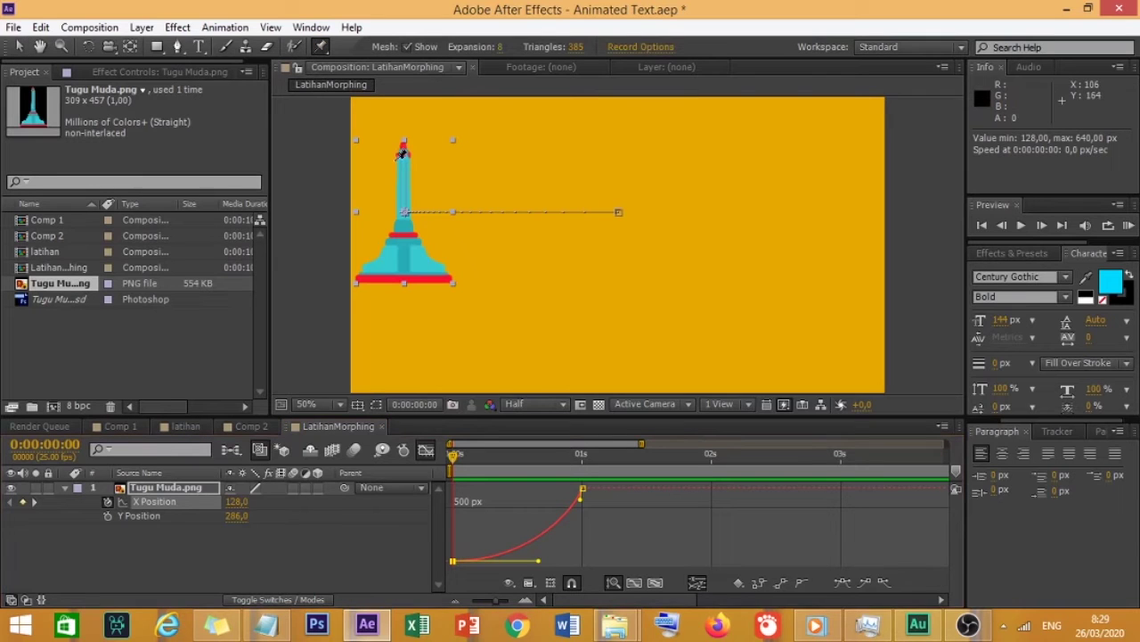
{"action": "scroll", "coordinate": [401, 153], "scroll_direction": "up", "scroll_amount": 3}
{"action": "scroll", "coordinate": [401, 153], "scroll_direction": "down", "scroll_amount": 2}
{"action": "scroll", "coordinate": [401, 154], "scroll_direction": "down", "scroll_amount": 1}
{"action": "scroll", "coordinate": [400, 155], "scroll_direction": "up", "scroll_amount": 2}
{"action": "scroll", "coordinate": [401, 153], "scroll_direction": "down", "scroll_amount": 1}
{"action": "scroll", "coordinate": [415, 143], "scroll_direction": "up", "scroll_amount": 2}
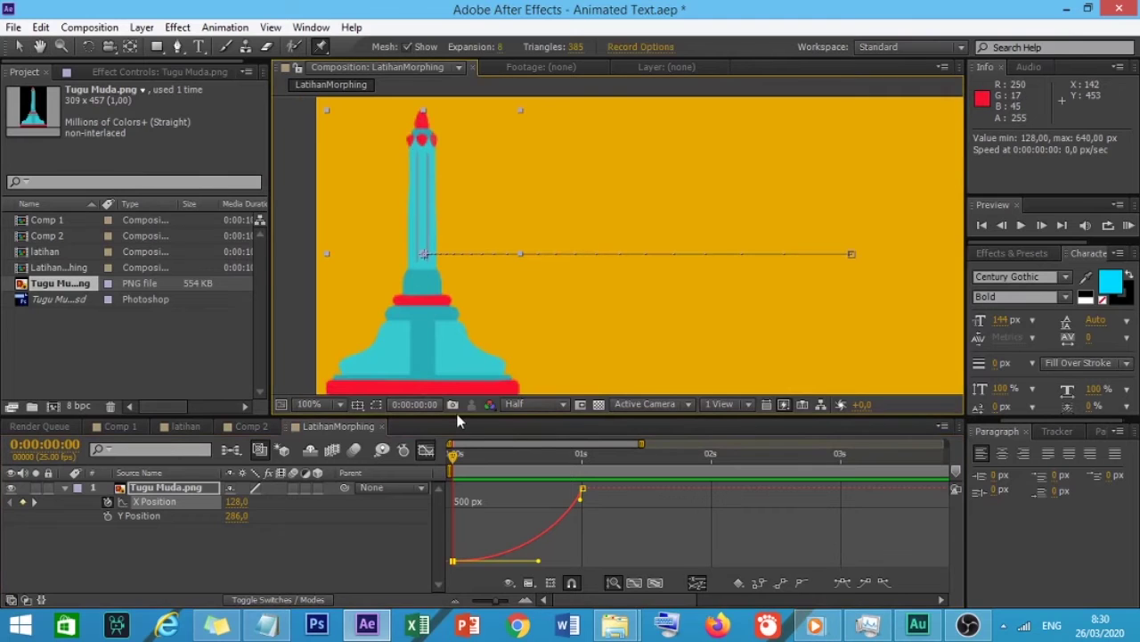
{"action": "left_click_drag", "start_coordinate": [463, 414], "coordinate": [472, 455]}
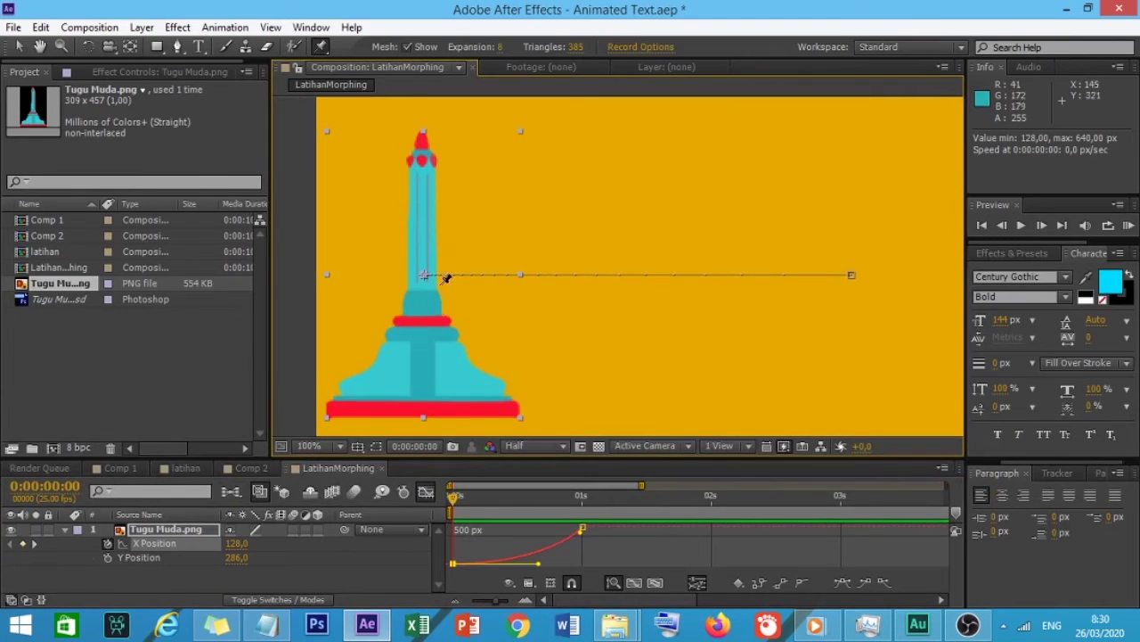
{"action": "left_click", "coordinate": [423, 157]}
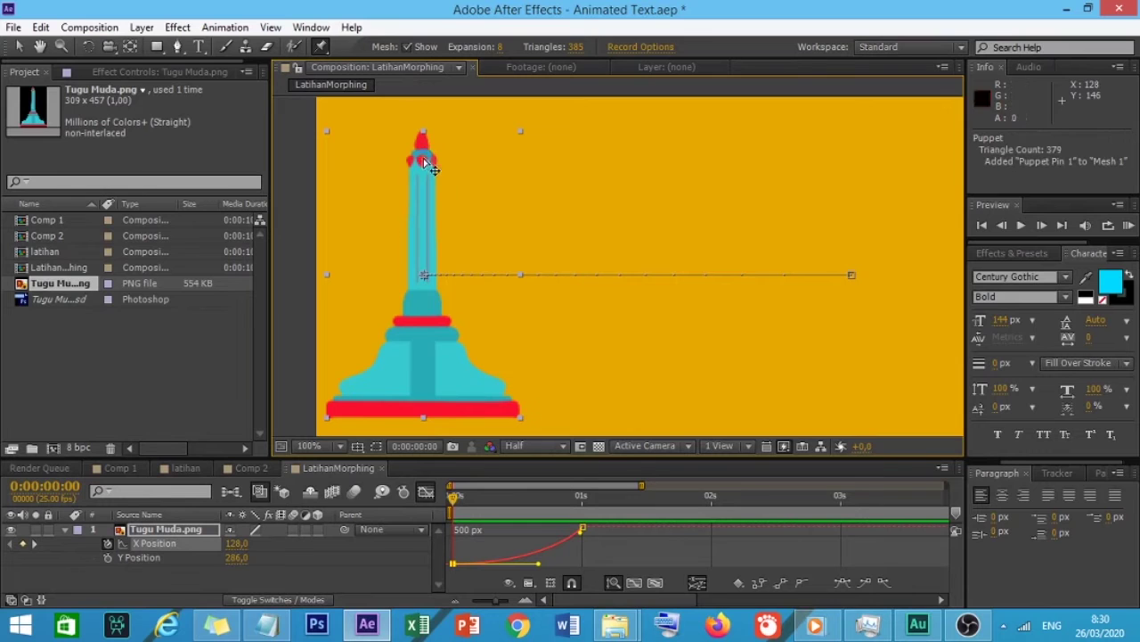
{"action": "left_click", "coordinate": [422, 318]}
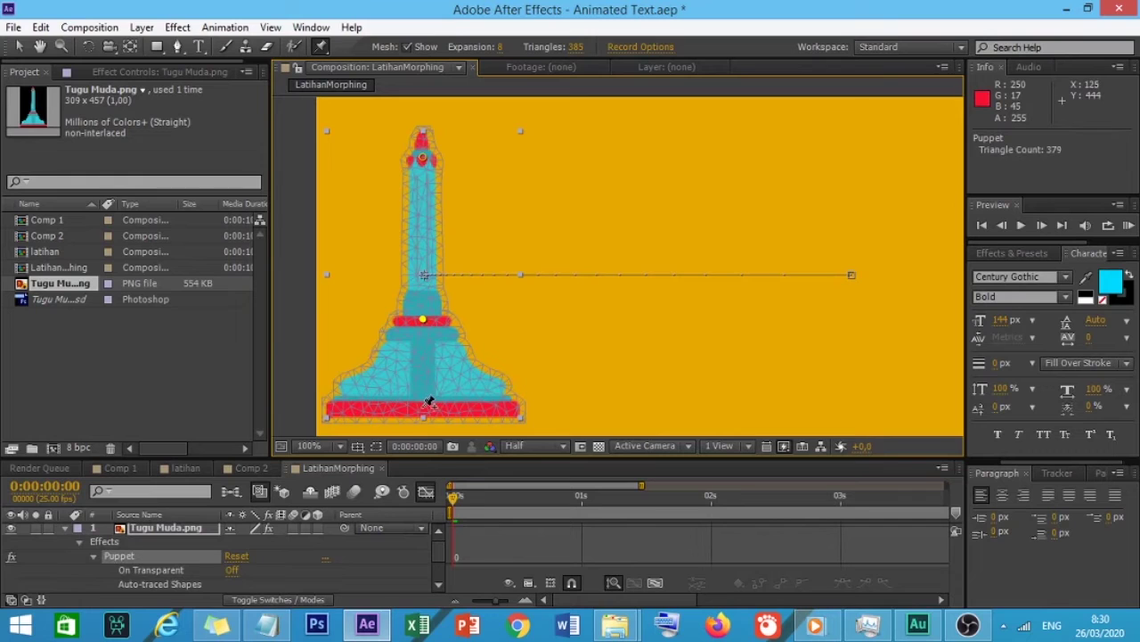
{"action": "left_click", "coordinate": [424, 406]}
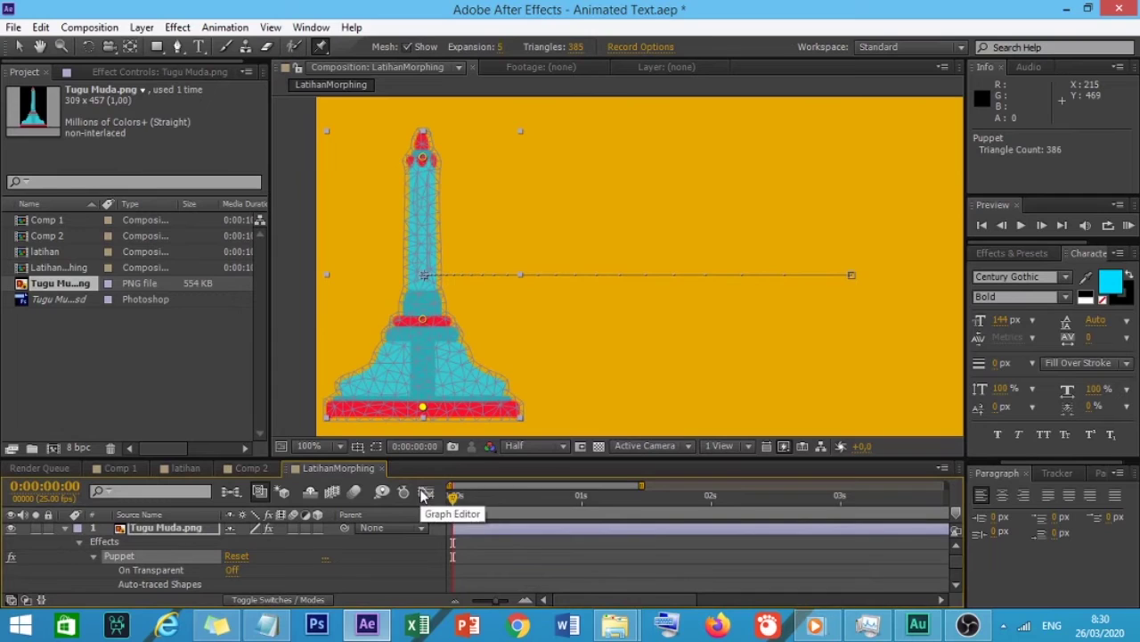
Step: Expand the Puppet effect's Mesh 1 and Deform groups to show the position keyframes of Puppet Pins 1, 2 and 3
{"action": "left_click_drag", "start_coordinate": [454, 500], "coordinate": [432, 496]}
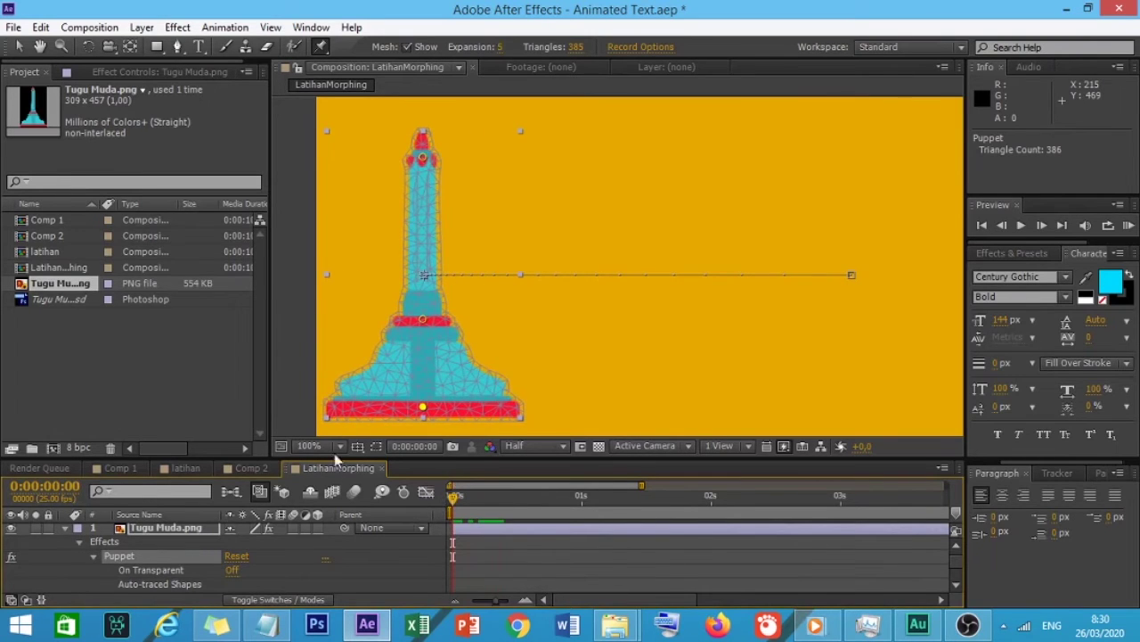
{"action": "left_click_drag", "start_coordinate": [353, 456], "coordinate": [346, 386]}
{"action": "left_click", "coordinate": [107, 530]}
{"action": "left_click", "coordinate": [166, 559]}
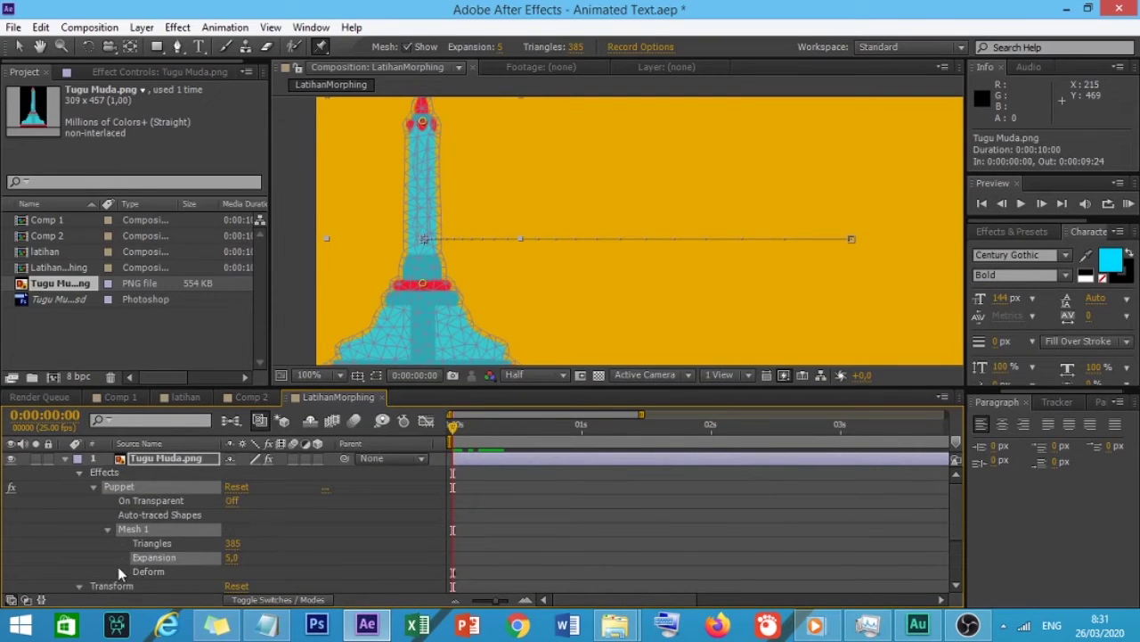
{"action": "left_click", "coordinate": [121, 571]}
{"action": "left_click", "coordinate": [136, 556]}
{"action": "left_click", "coordinate": [136, 583]}
{"action": "scroll", "coordinate": [140, 575], "scroll_direction": "down", "scroll_amount": 3}
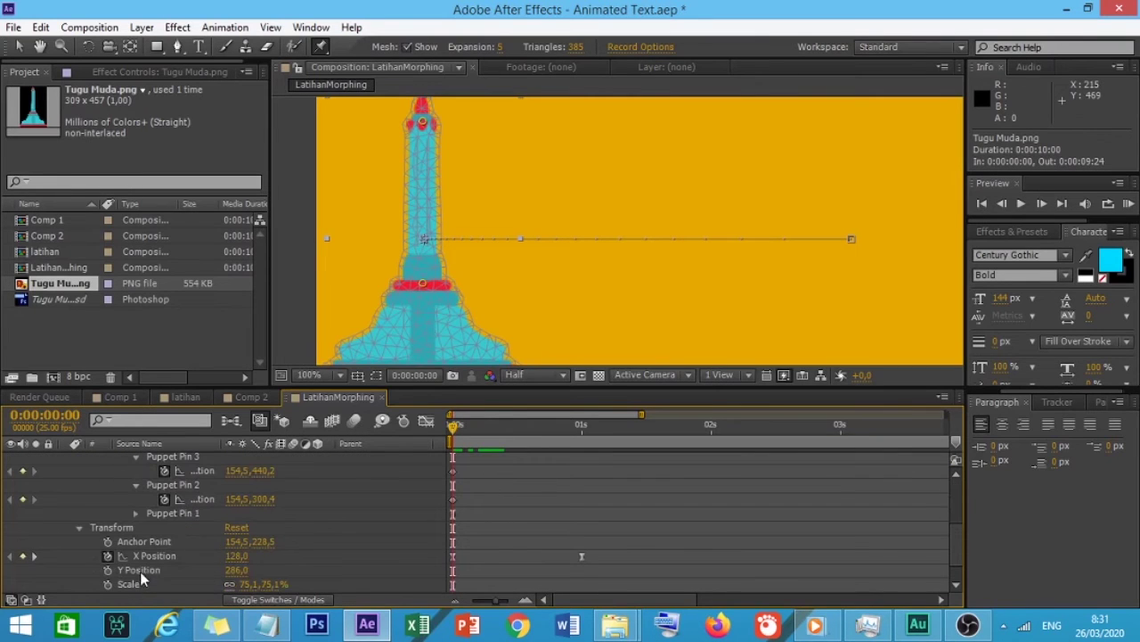
{"action": "left_click", "coordinate": [135, 513]}
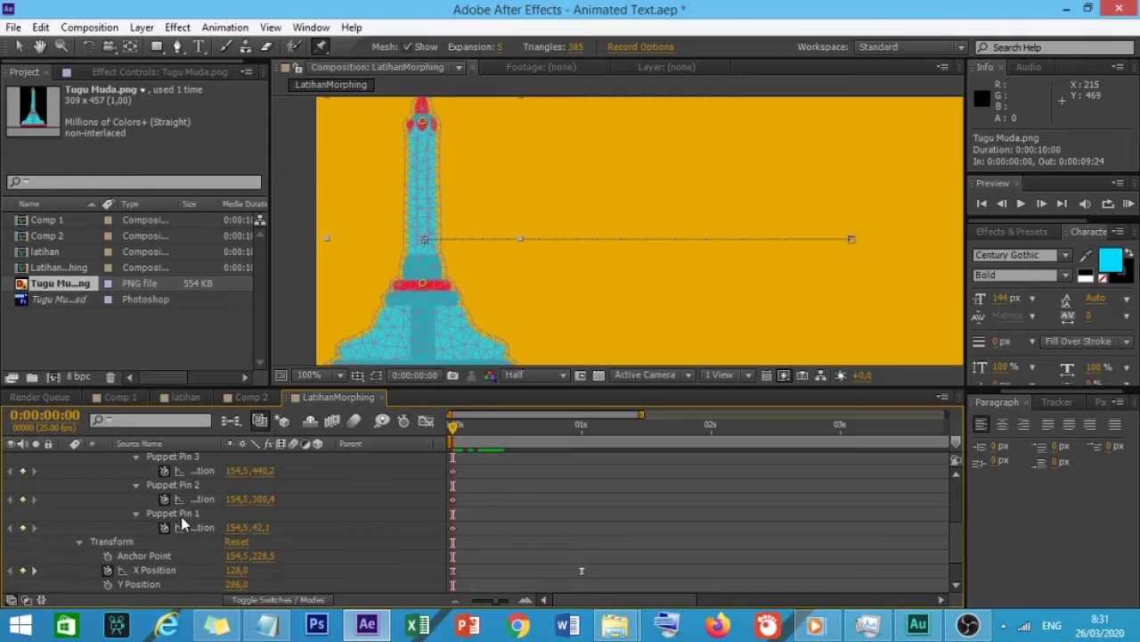
{"action": "left_click", "coordinate": [252, 398]}
{"action": "left_click", "coordinate": [370, 398]}
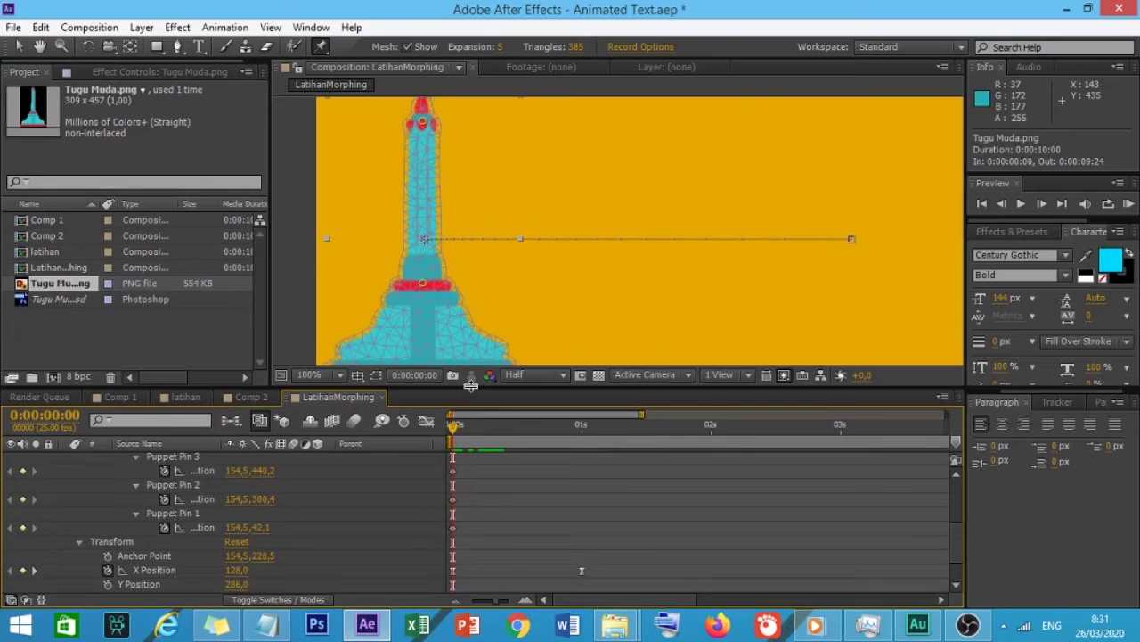
{"action": "left_click_drag", "start_coordinate": [471, 385], "coordinate": [476, 404]}
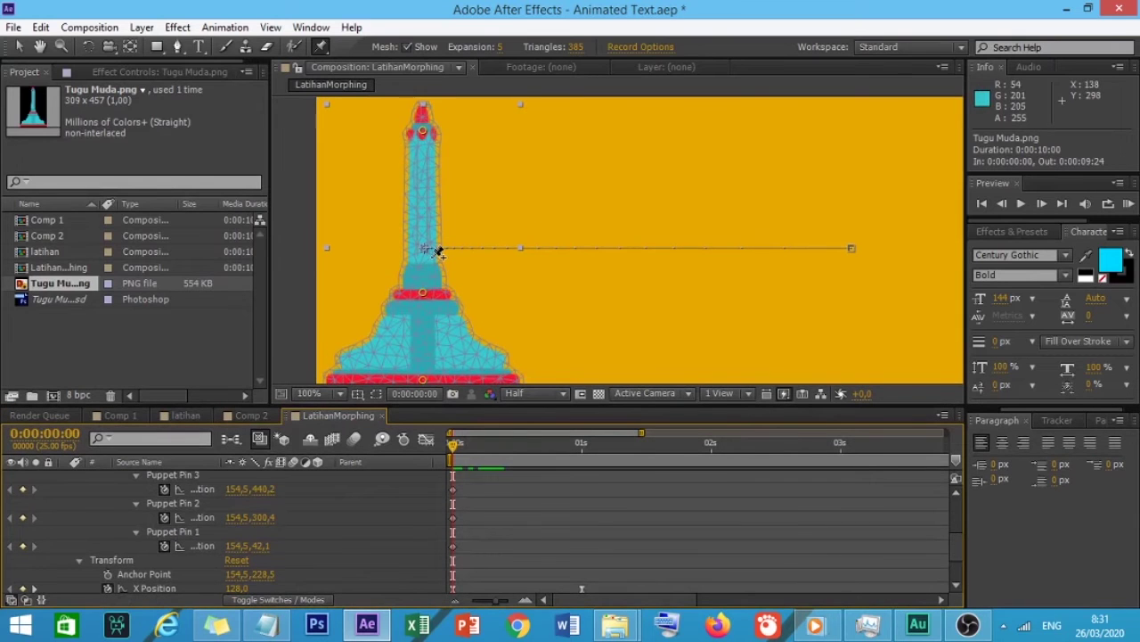
{"action": "key", "text": "space"}
{"action": "left_click_drag", "start_coordinate": [461, 246], "coordinate": [461, 233]}
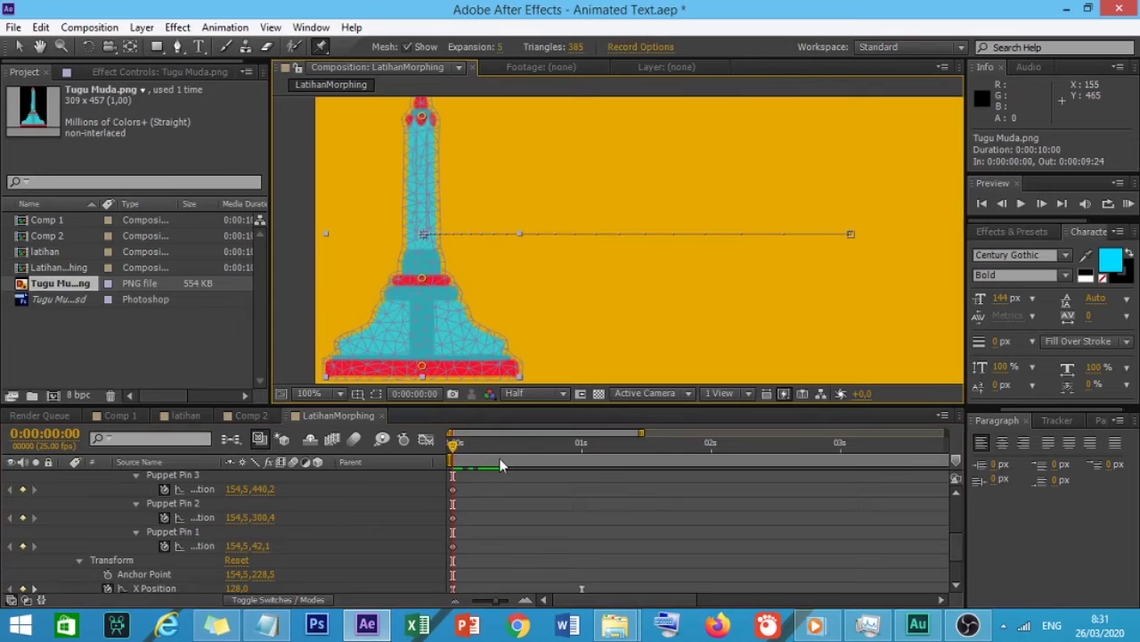
{"action": "left_click_drag", "start_coordinate": [456, 445], "coordinate": [432, 456]}
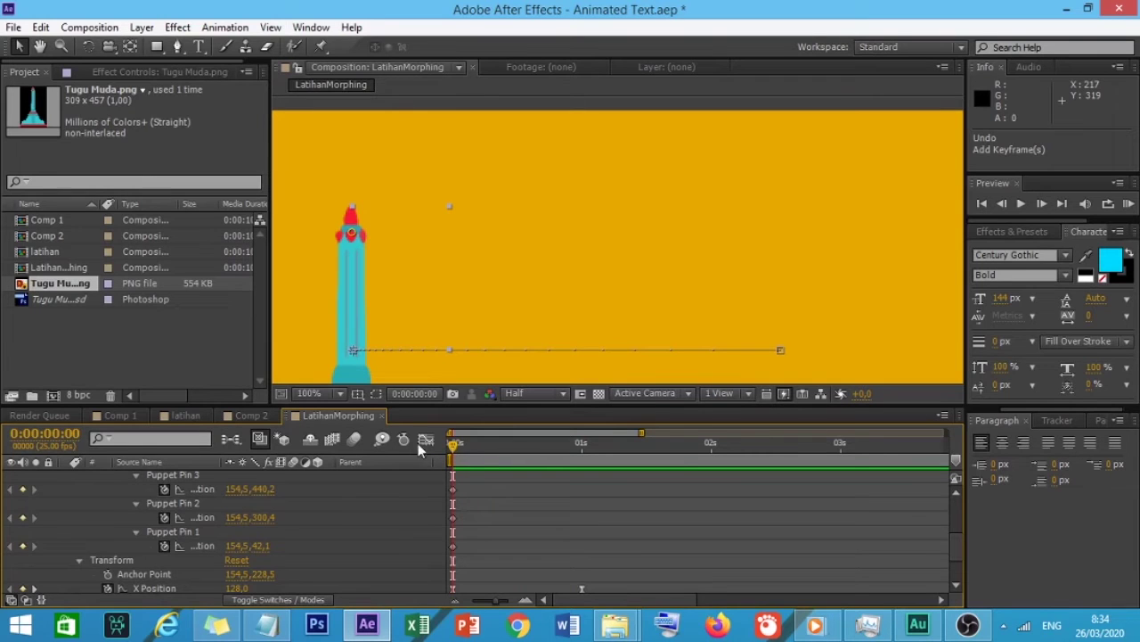
Step: At 0:00:00:22, pull Puppet Pin 1 near the monument's tip down and left to about 45.3, 96.7
{"action": "left_click_drag", "start_coordinate": [453, 448], "coordinate": [582, 445]}
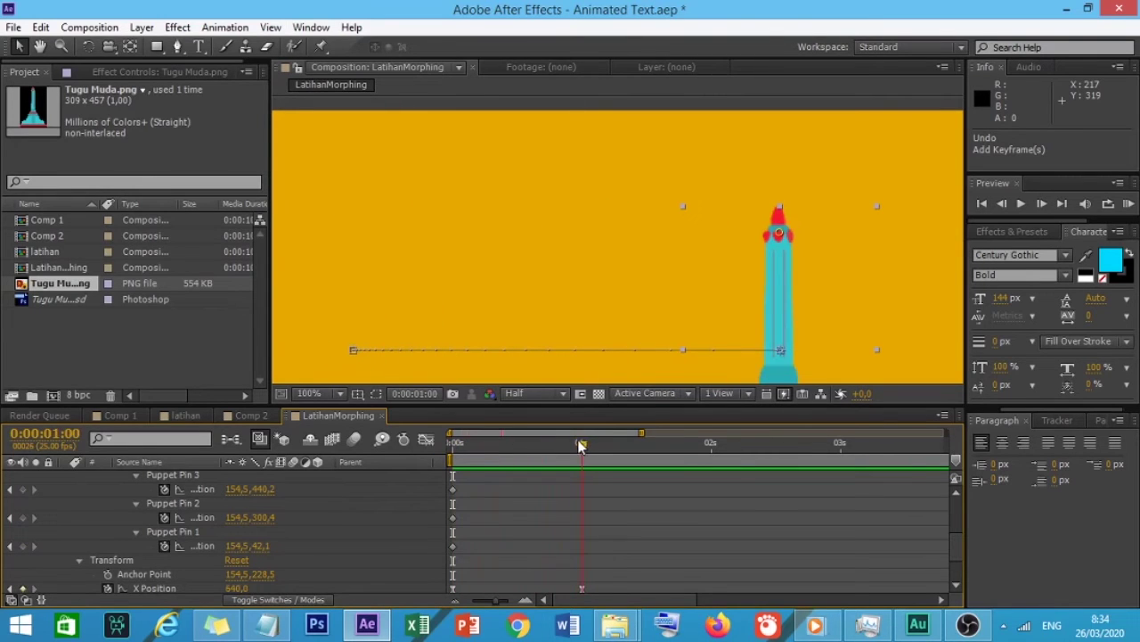
{"action": "left_click_drag", "start_coordinate": [580, 446], "coordinate": [566, 445]}
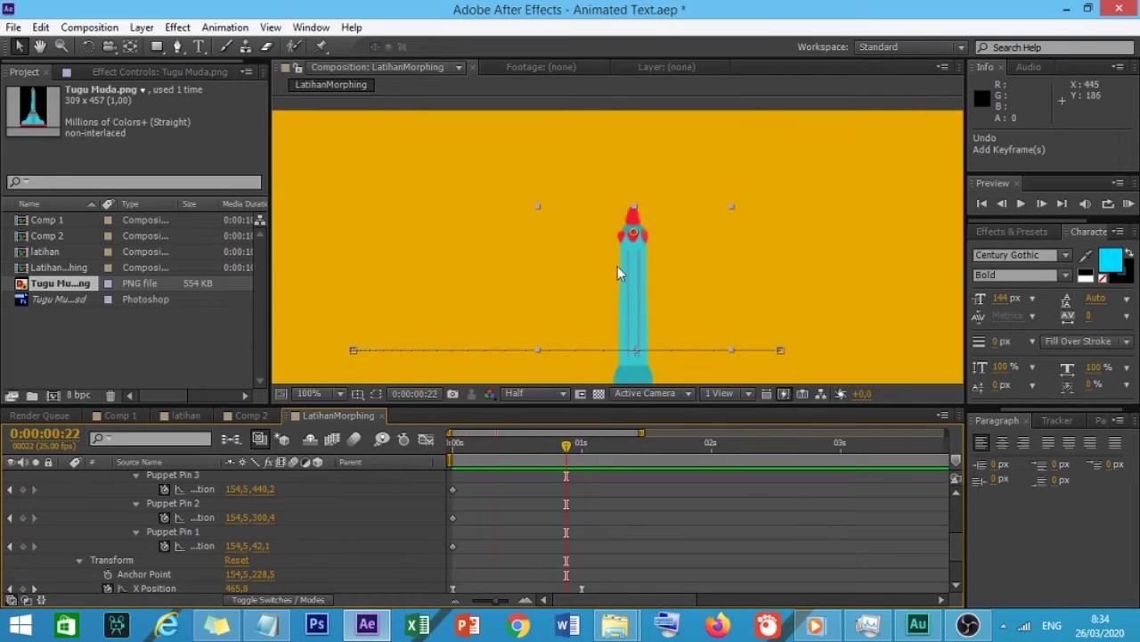
{"action": "left_click_drag", "start_coordinate": [633, 234], "coordinate": [573, 232]}
{"action": "left_click_drag", "start_coordinate": [574, 281], "coordinate": [566, 312]}
{"action": "scroll", "coordinate": [578, 261], "scroll_direction": "up", "scroll_amount": 1}
{"action": "scroll", "coordinate": [577, 262], "scroll_direction": "down", "scroll_amount": 1}
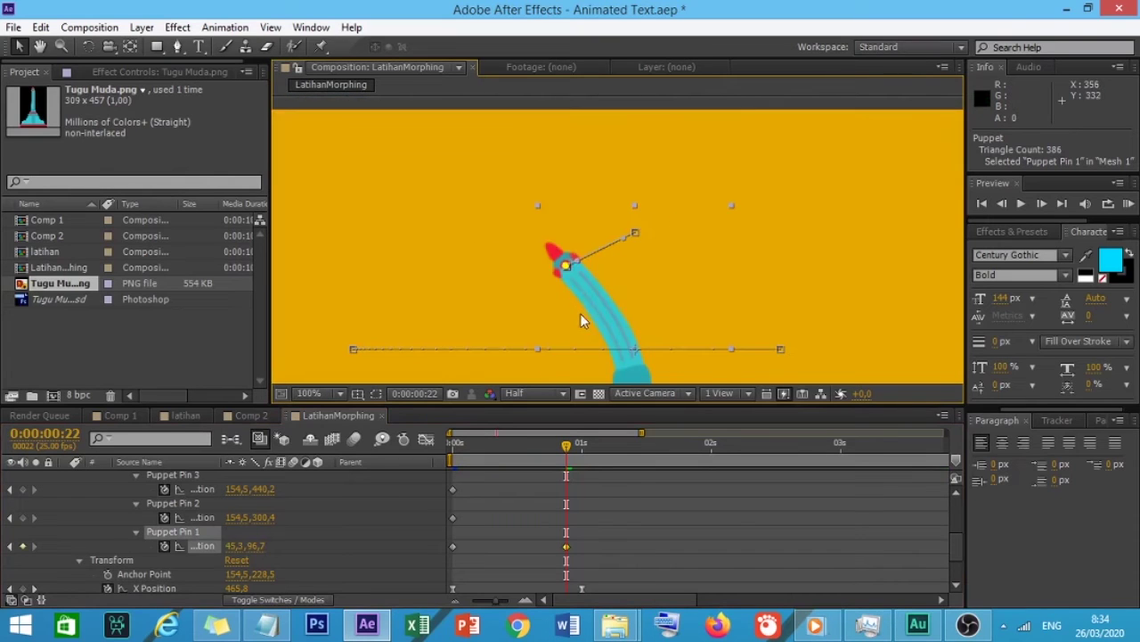
Step: At 0:00:00:22, shift Puppet Pin 2 right to about 178.5, 297.7 and fine-tune Puppet Pin 1 to about 45.3, 98.0
{"action": "scroll", "coordinate": [581, 320], "scroll_direction": "down", "scroll_amount": 1}
{"action": "left_click_drag", "start_coordinate": [626, 317], "coordinate": [645, 317]}
{"action": "scroll", "coordinate": [606, 233], "scroll_direction": "up", "scroll_amount": 1}
{"action": "left_click_drag", "start_coordinate": [567, 266], "coordinate": [568, 267]}
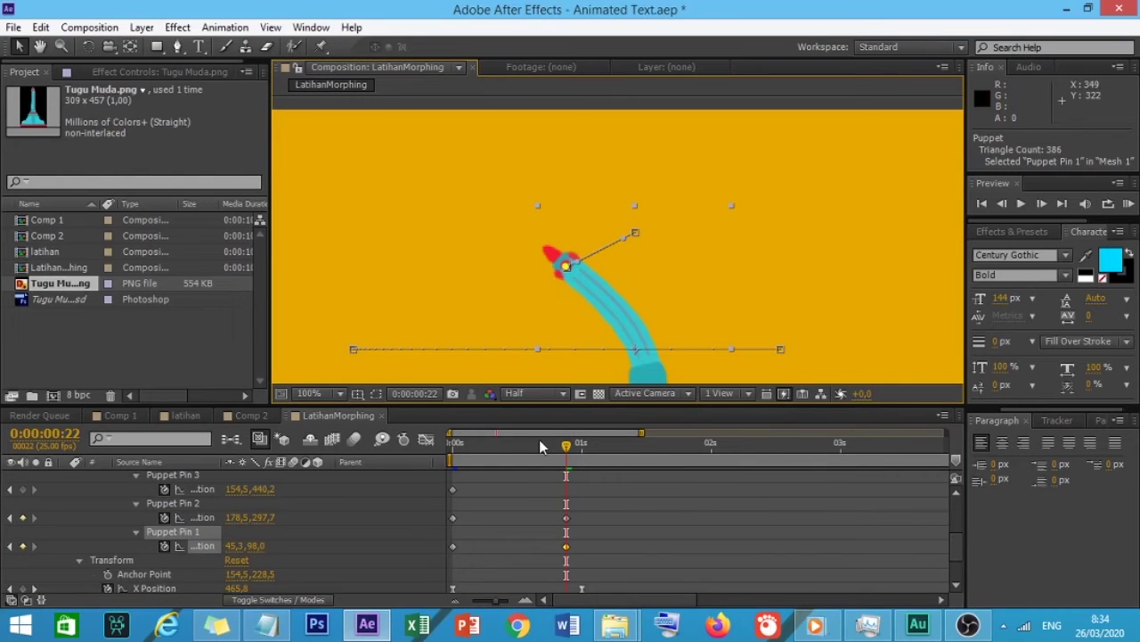
Step: Curve Puppet Pin 1's motion path between its first two keyframes into an upward arc using both path handles
{"action": "left_click_drag", "start_coordinate": [546, 457], "coordinate": [568, 393]}
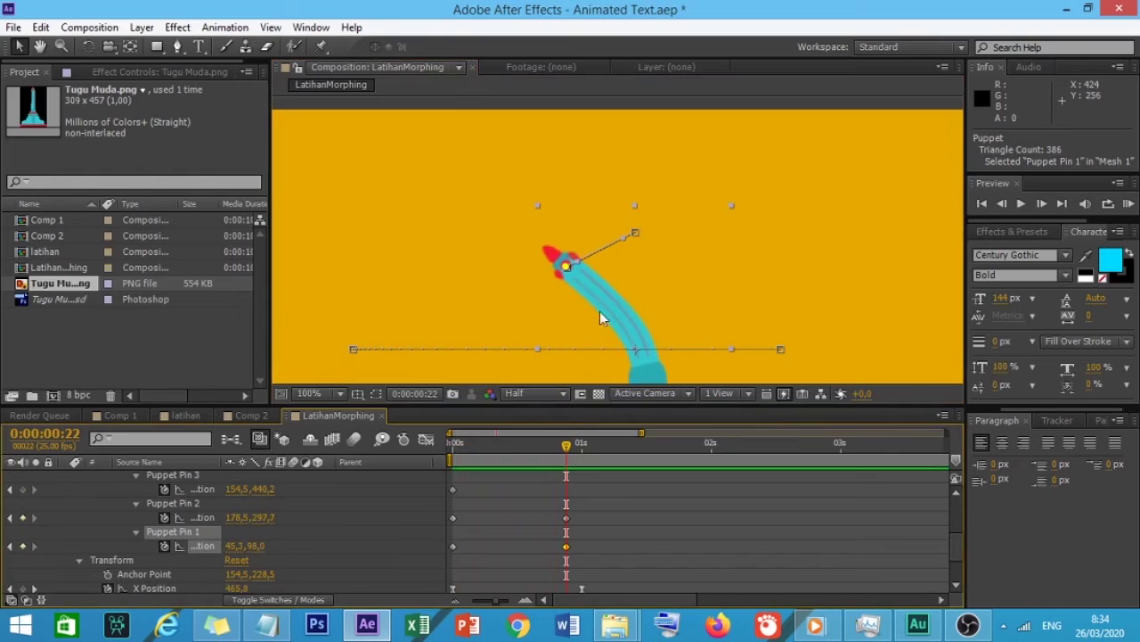
{"action": "left_click_drag", "start_coordinate": [546, 446], "coordinate": [570, 449]}
{"action": "scroll", "coordinate": [588, 250], "scroll_direction": "up", "scroll_amount": 2}
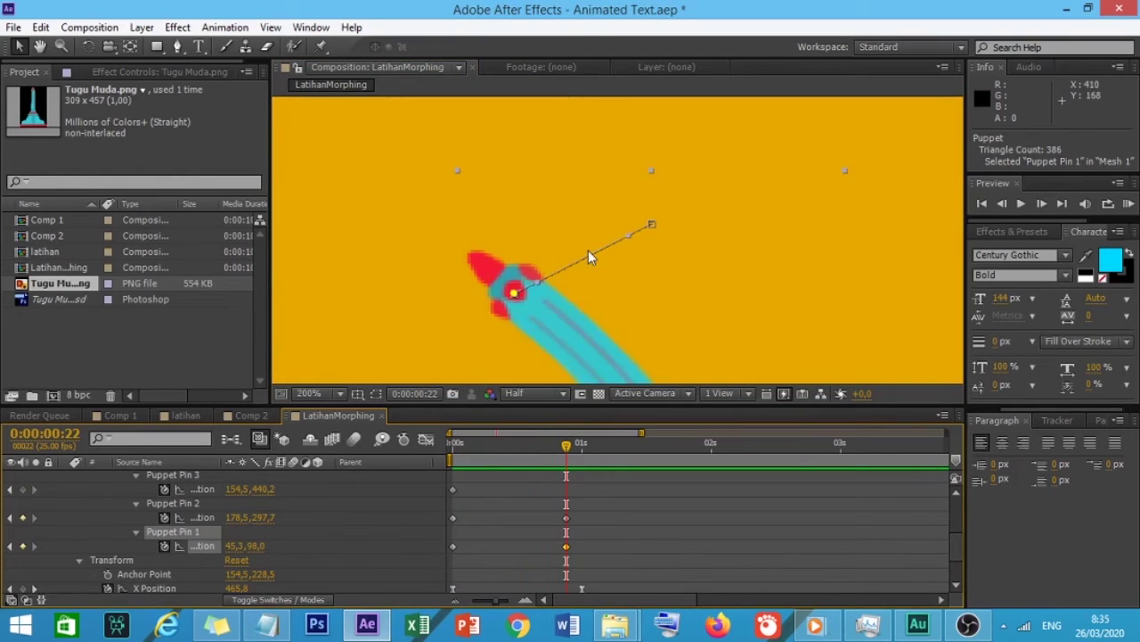
{"action": "scroll", "coordinate": [588, 249], "scroll_direction": "down", "scroll_amount": 1}
{"action": "scroll", "coordinate": [585, 250], "scroll_direction": "up", "scroll_amount": 1}
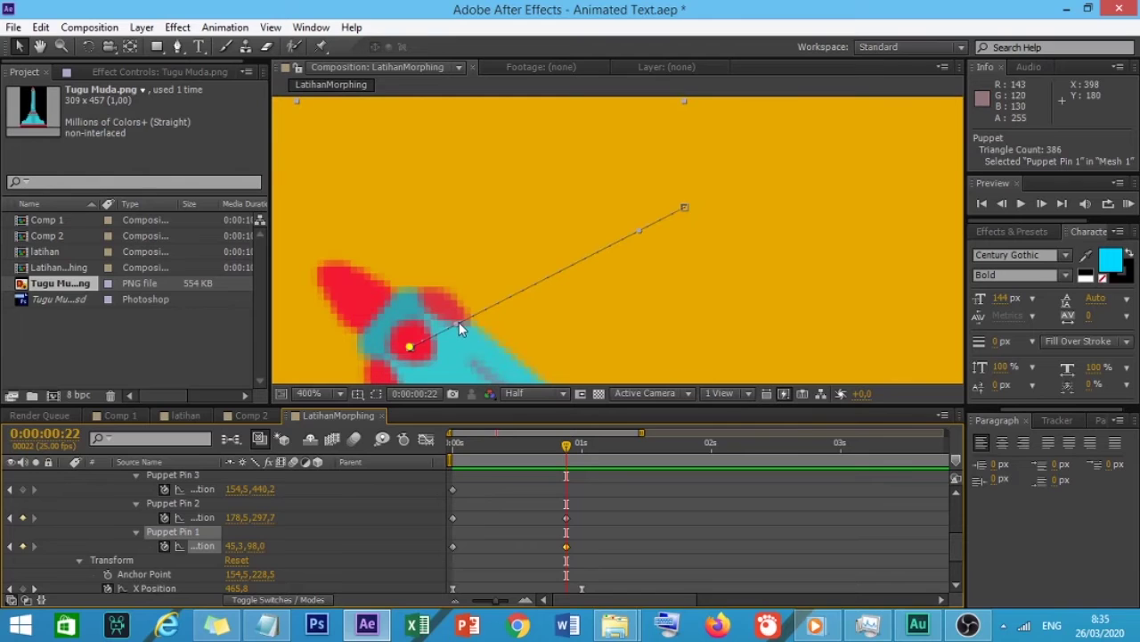
{"action": "left_click_drag", "start_coordinate": [458, 324], "coordinate": [435, 229]}
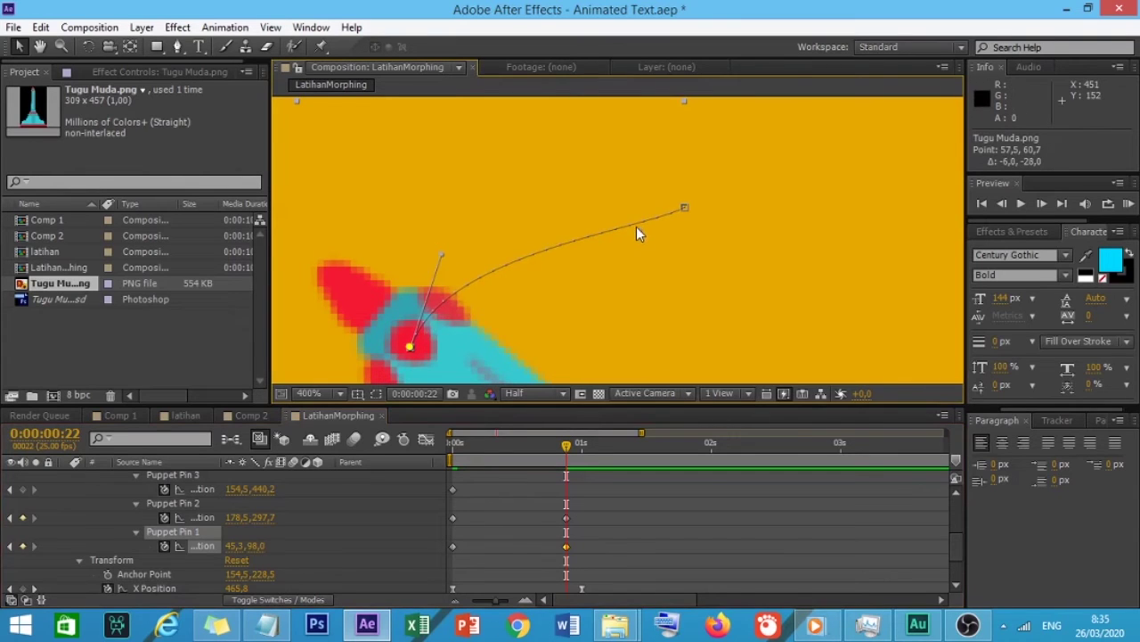
{"action": "left_click_drag", "start_coordinate": [638, 228], "coordinate": [581, 176]}
{"action": "scroll", "coordinate": [580, 218], "scroll_direction": "down", "scroll_amount": 1}
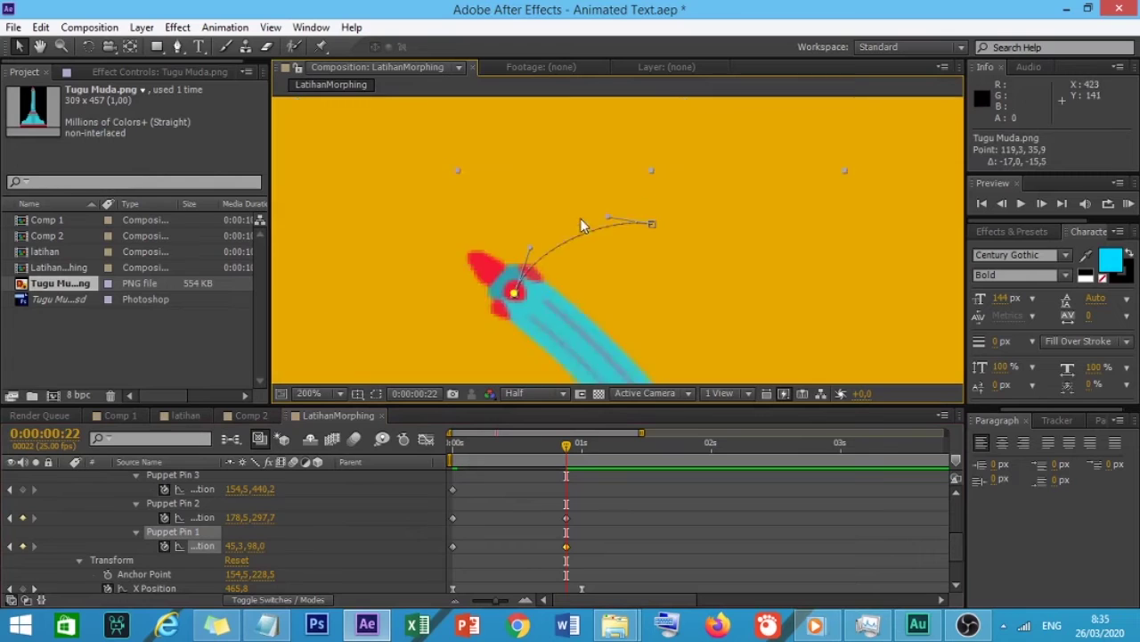
{"action": "scroll", "coordinate": [581, 225], "scroll_direction": "down", "scroll_amount": 1}
{"action": "scroll", "coordinate": [576, 235], "scroll_direction": "up", "scroll_amount": 1}
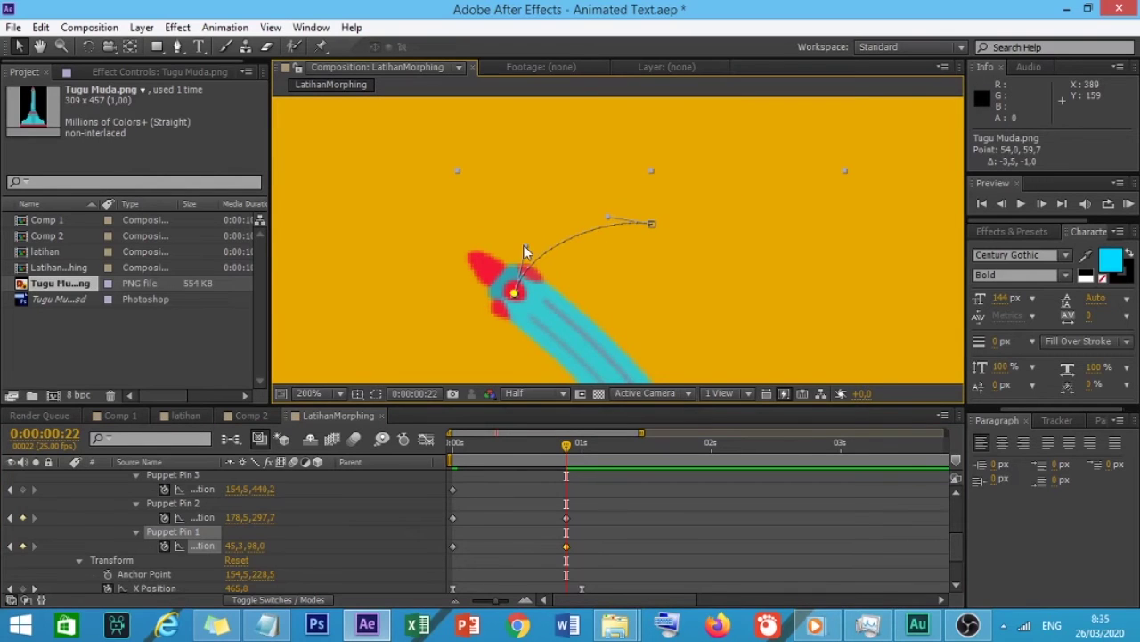
Step: Play the bending movement from 0:00:00:00 and scrub around the first second to check it
{"action": "scroll", "coordinate": [534, 281], "scroll_direction": "down", "scroll_amount": 2}
{"action": "scroll", "coordinate": [534, 282], "scroll_direction": "up", "scroll_amount": 1}
{"action": "scroll", "coordinate": [534, 282], "scroll_direction": "down", "scroll_amount": 1}
{"action": "left_click_drag", "start_coordinate": [566, 442], "coordinate": [457, 446]}
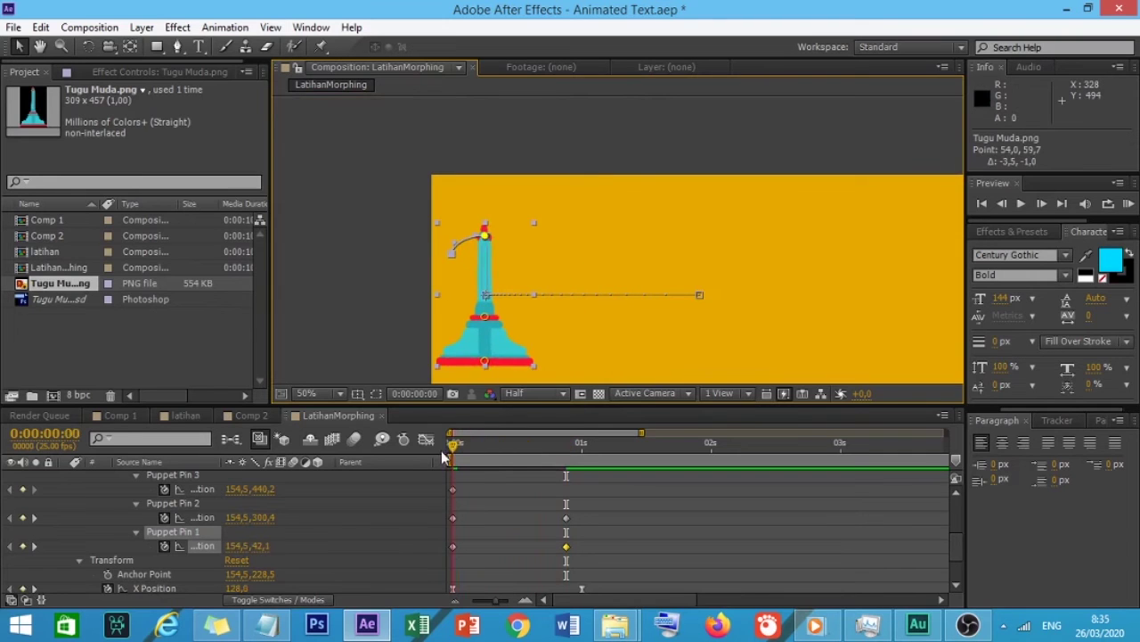
{"action": "key", "text": "space"}
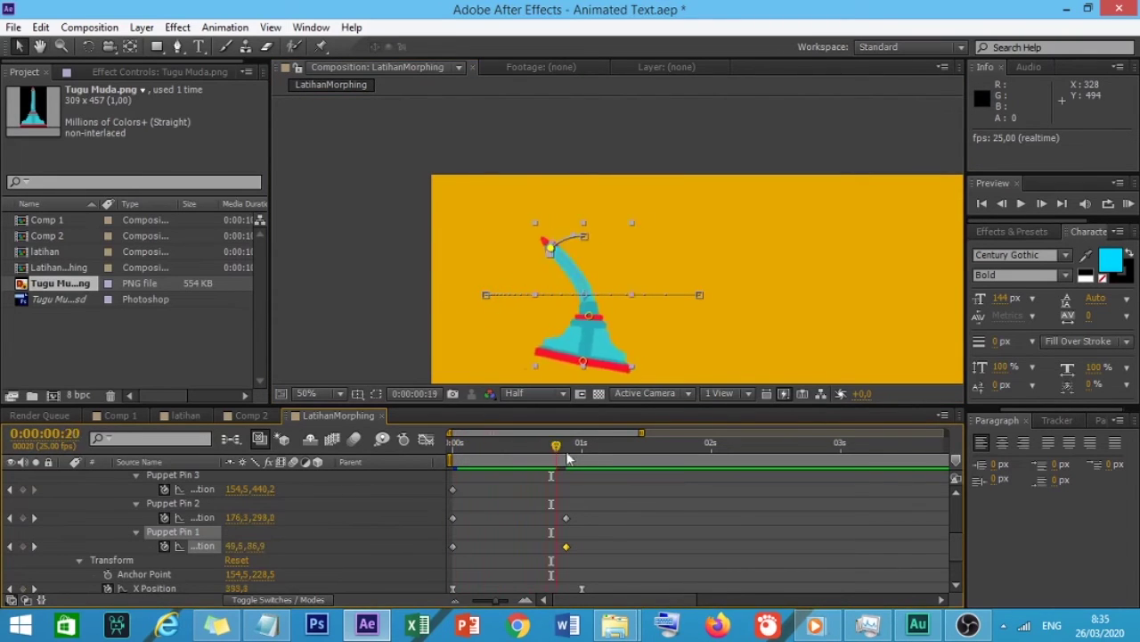
{"action": "left_click_drag", "start_coordinate": [603, 480], "coordinate": [572, 470]}
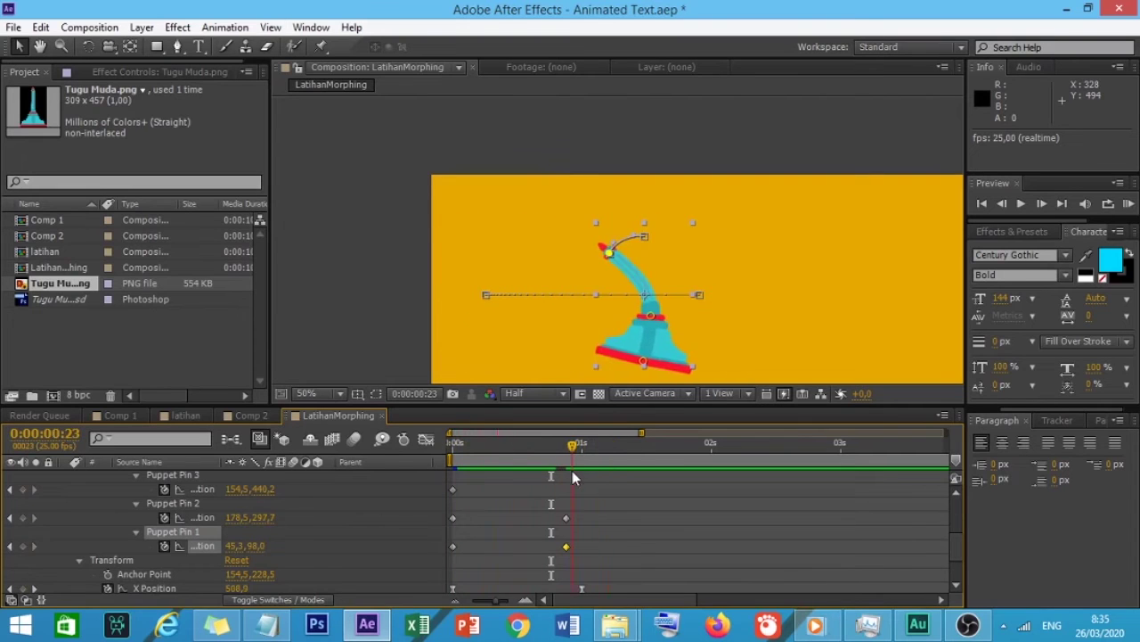
Step: Flatten Puppet Pin 1's arc slightly by setting its path handles at about 55.5, 67.2 and 118.3, 41.4
{"action": "scroll", "coordinate": [625, 247], "scroll_direction": "up", "scroll_amount": 4}
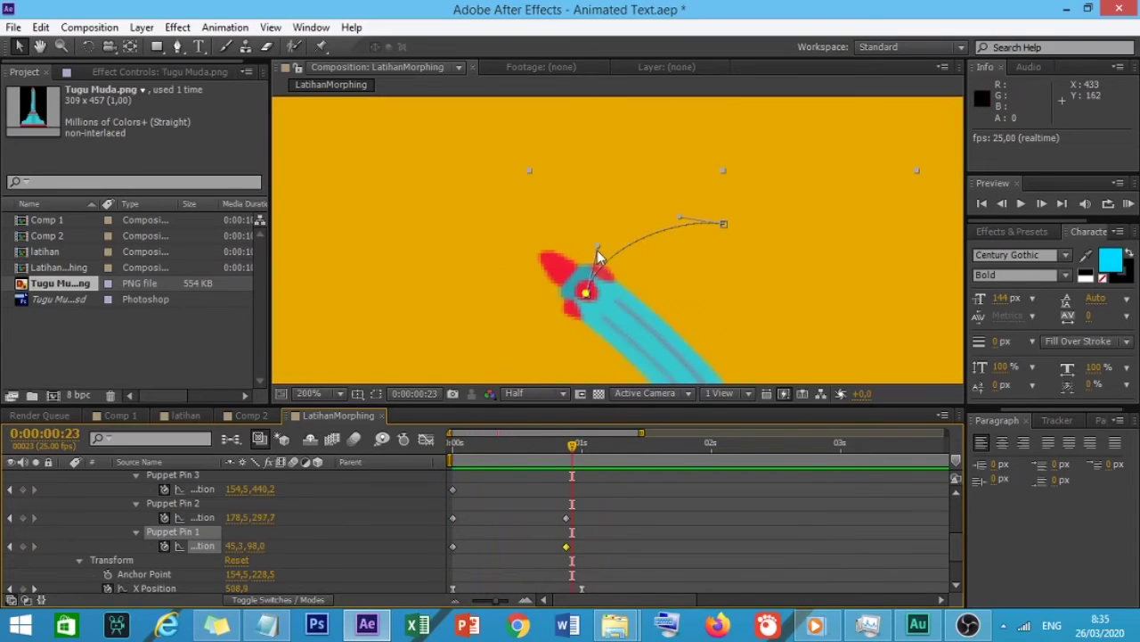
{"action": "left_click_drag", "start_coordinate": [597, 252], "coordinate": [600, 259]}
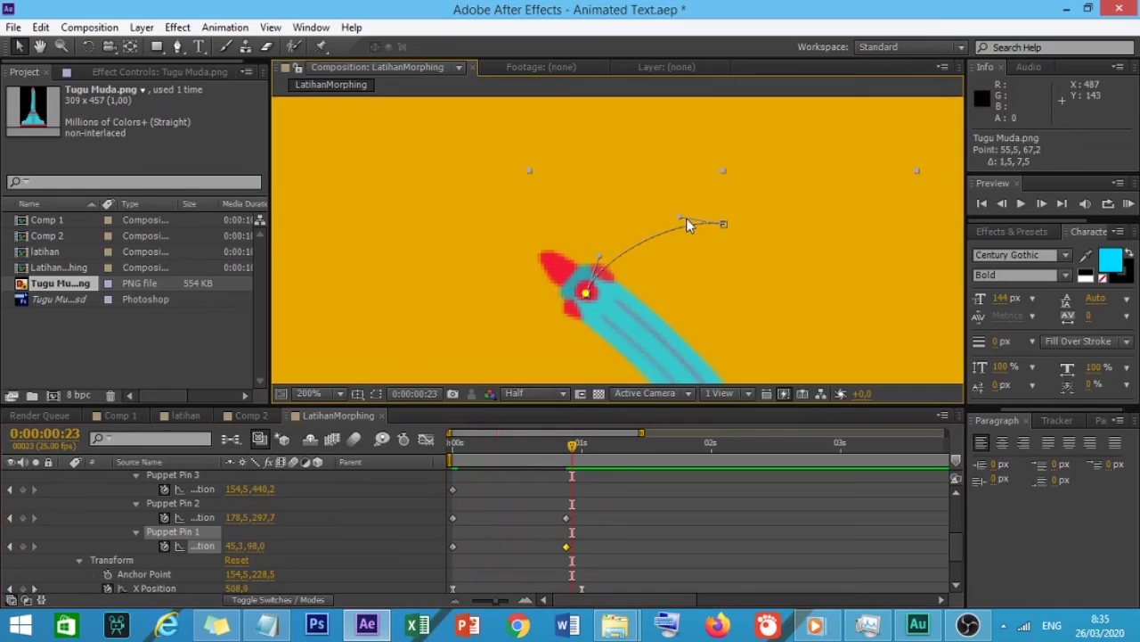
{"action": "left_click_drag", "start_coordinate": [678, 214], "coordinate": [677, 225]}
{"action": "scroll", "coordinate": [677, 229], "scroll_direction": "down", "scroll_amount": 2}
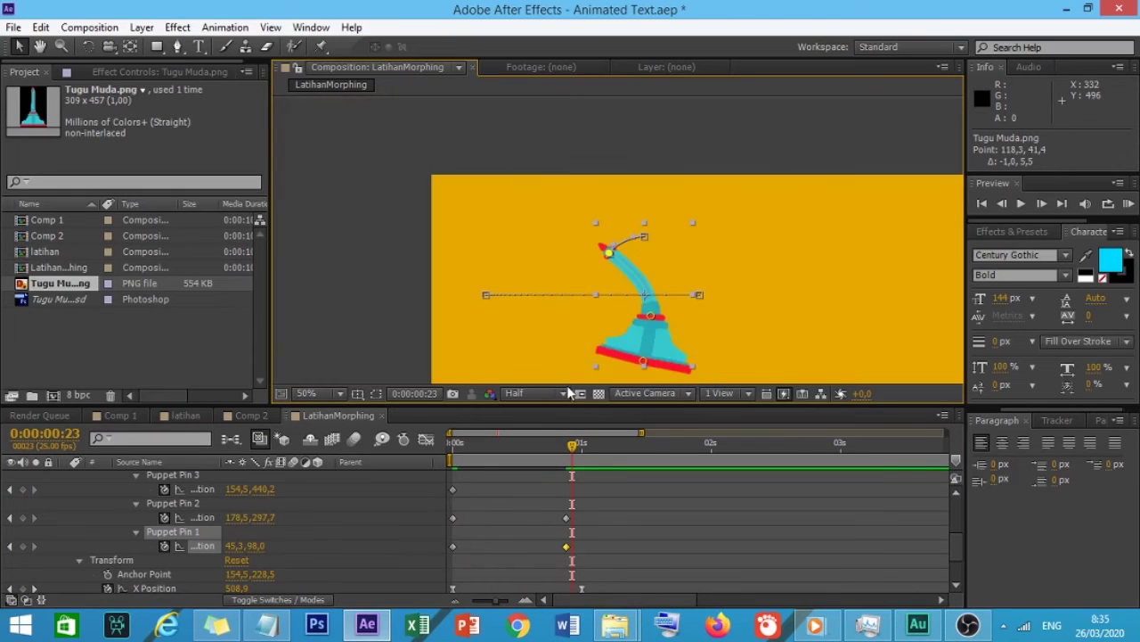
Step: At 0:00:01:00, move Puppet Pin 2 on the middle red band left to about 149.8, 297.1 to level the base
{"action": "left_click_drag", "start_coordinate": [558, 451], "coordinate": [581, 445]}
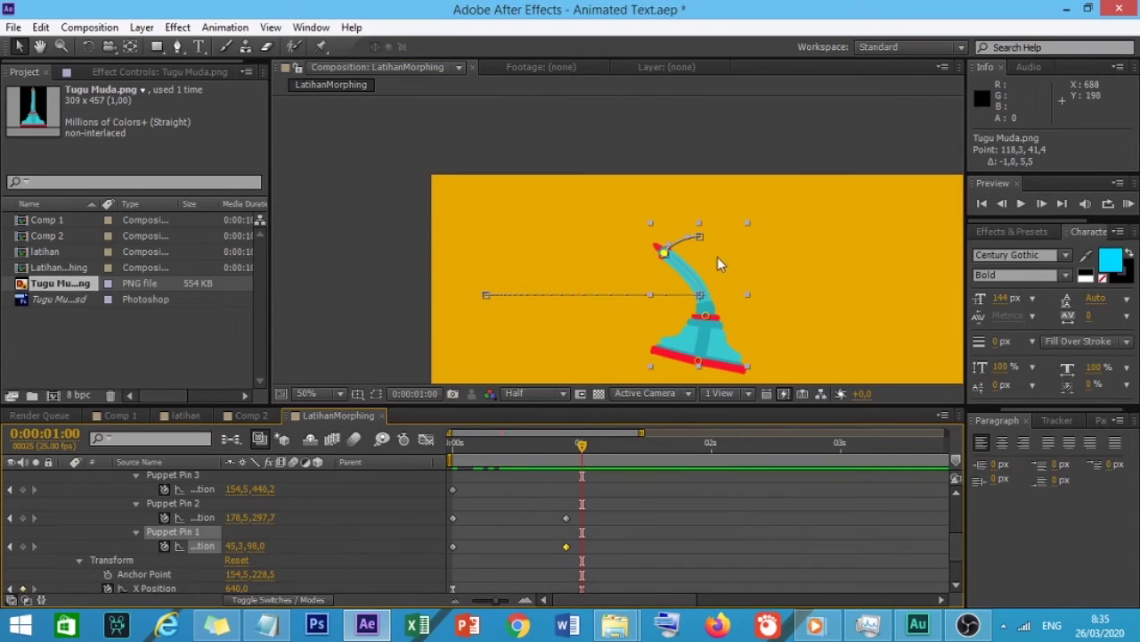
{"action": "scroll", "coordinate": [714, 261], "scroll_direction": "up", "scroll_amount": 1}
{"action": "key", "text": "space"}
{"action": "left_click_drag", "start_coordinate": [776, 297], "coordinate": [653, 235]}
{"action": "scroll", "coordinate": [617, 497], "scroll_direction": "down", "scroll_amount": 3}
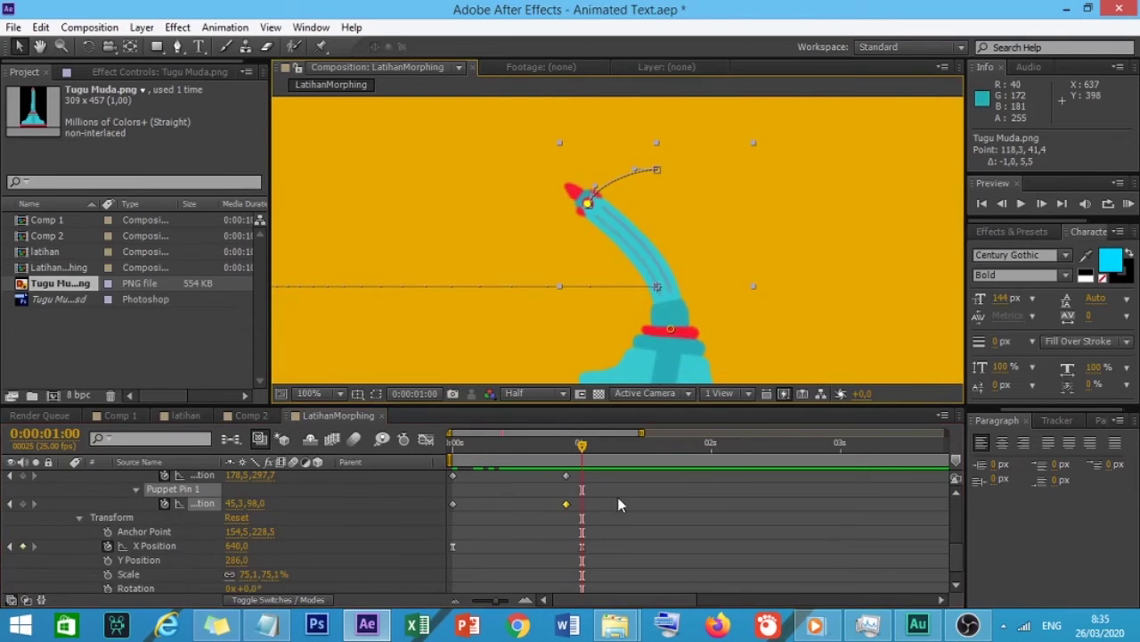
{"action": "scroll", "coordinate": [611, 501], "scroll_direction": "up", "scroll_amount": 4}
{"action": "scroll", "coordinate": [607, 497], "scroll_direction": "down", "scroll_amount": 2}
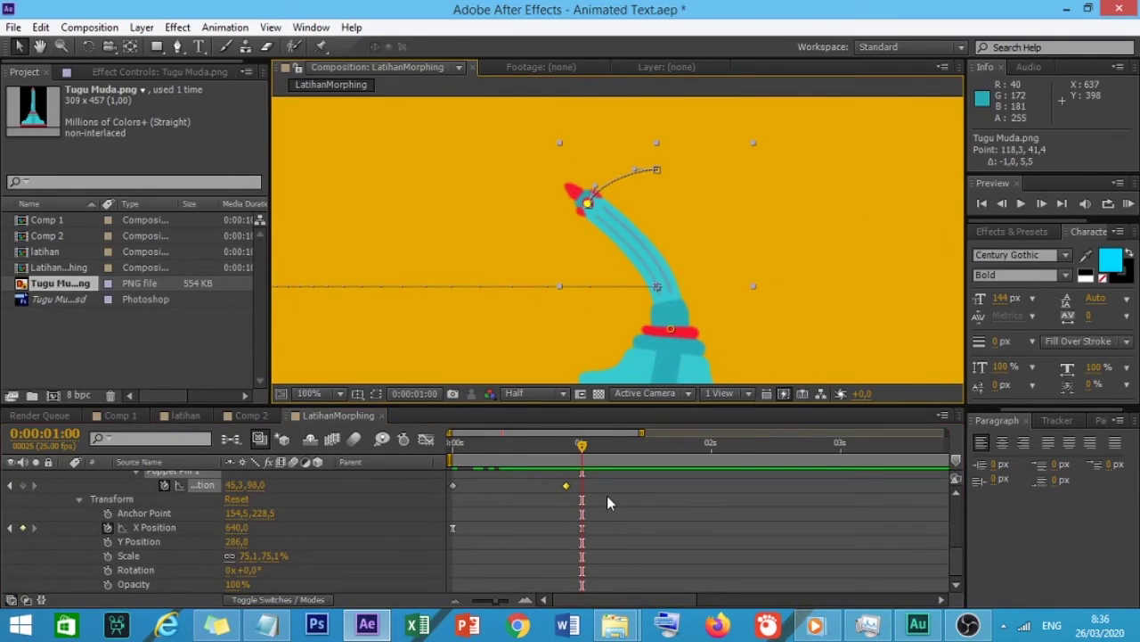
{"action": "scroll", "coordinate": [607, 495], "scroll_direction": "up", "scroll_amount": 2}
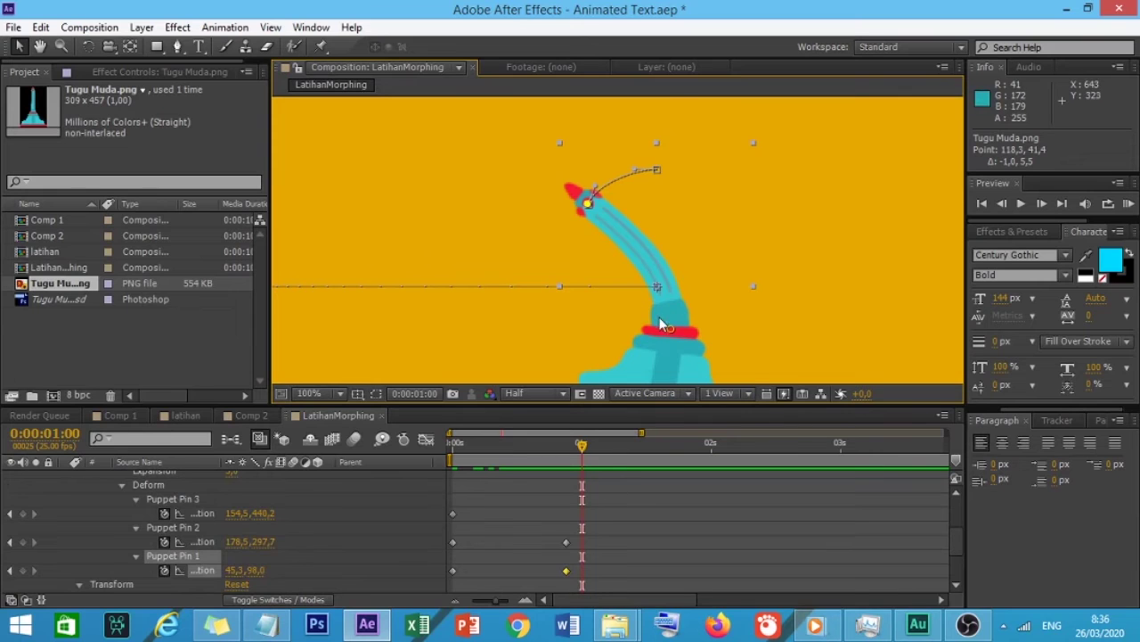
{"action": "key", "text": "period"}
{"action": "key", "text": "h"}
{"action": "left_click_drag", "start_coordinate": [720, 333], "coordinate": [597, 127]}
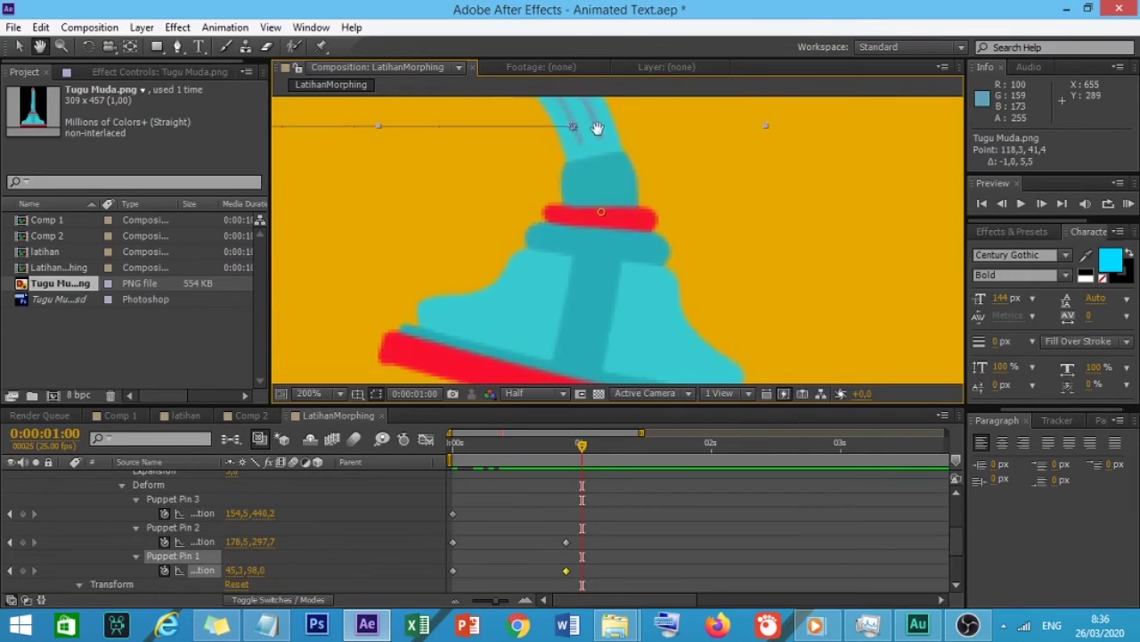
{"action": "key", "text": "v"}
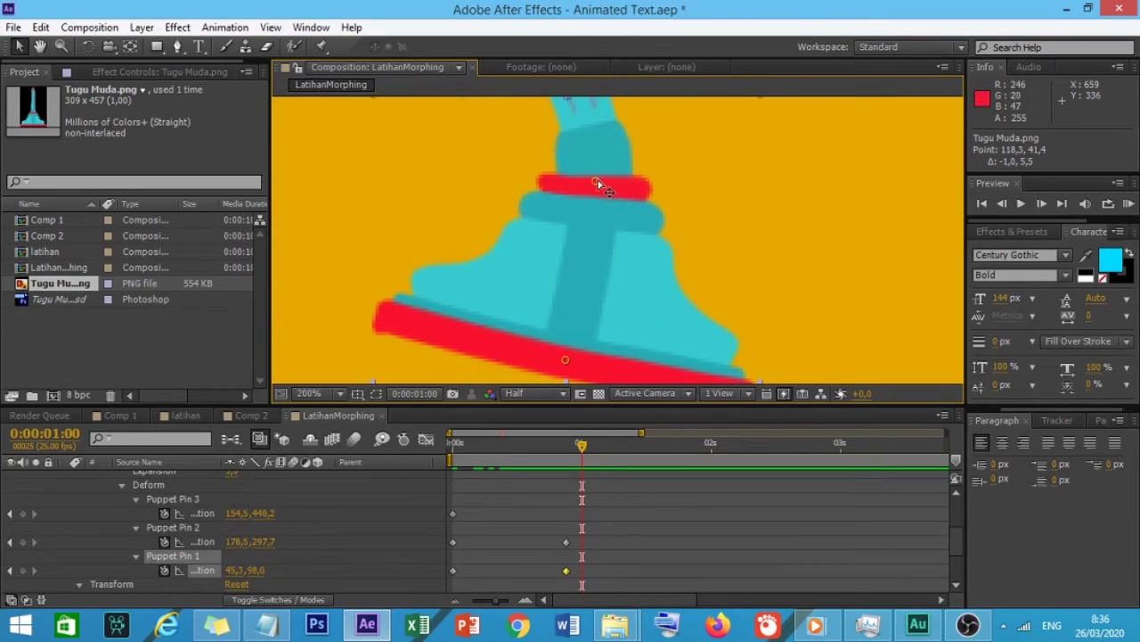
{"action": "left_click_drag", "start_coordinate": [595, 185], "coordinate": [559, 182]}
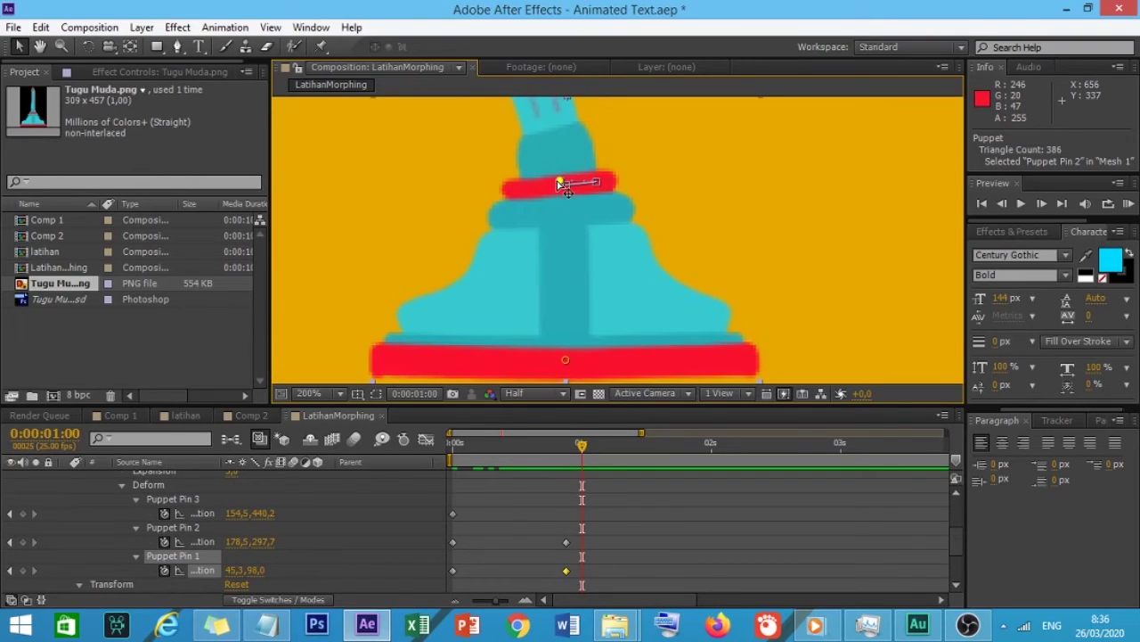
{"action": "left_click_drag", "start_coordinate": [558, 183], "coordinate": [557, 182]}
Step: At 0:00:01:00, swing Puppet Pin 1 near the tip to the right, to about 226.4, 50.1
{"action": "key", "text": "space"}
{"action": "left_click_drag", "start_coordinate": [573, 125], "coordinate": [573, 361]}
{"action": "left_click_drag", "start_coordinate": [541, 197], "coordinate": [559, 254]}
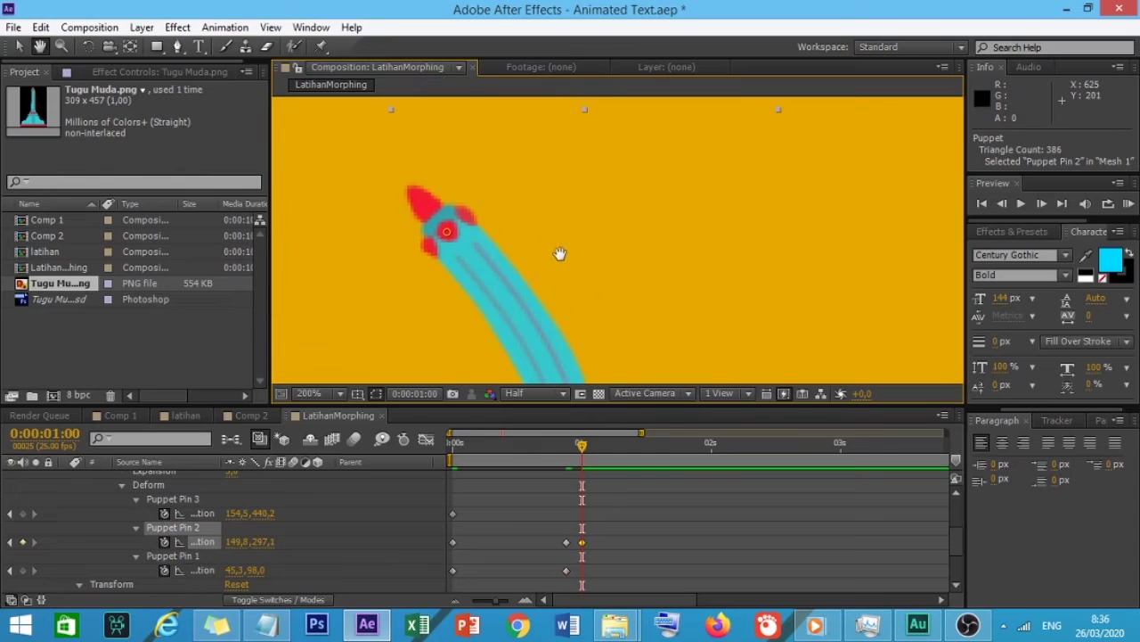
{"action": "left_click", "coordinate": [448, 229]}
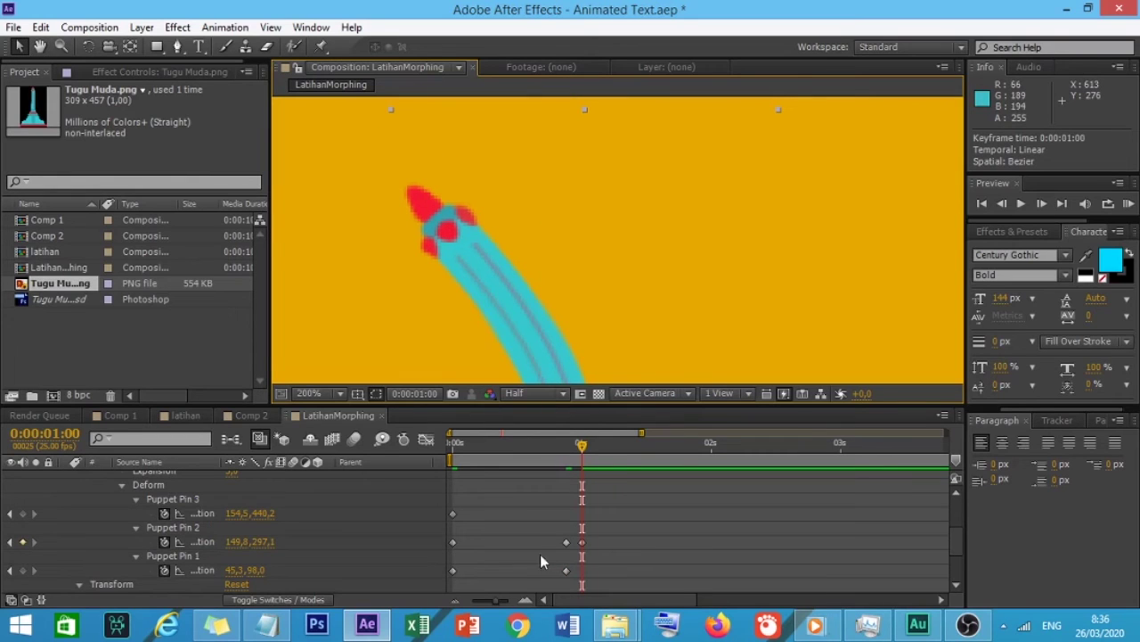
{"action": "left_click", "coordinate": [198, 568]}
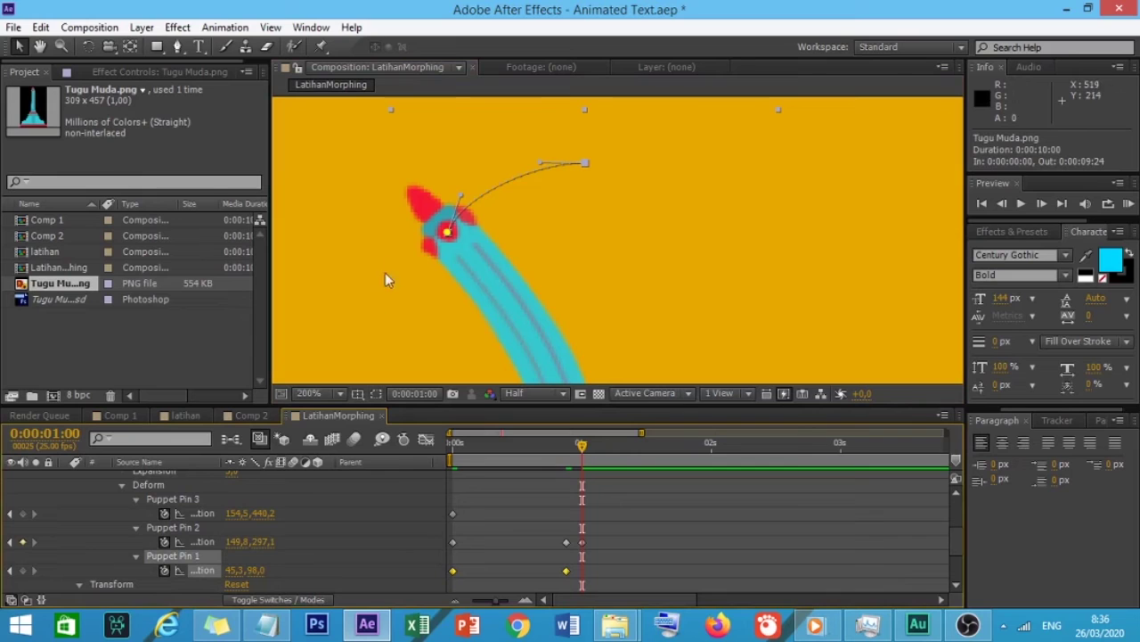
{"action": "left_click_drag", "start_coordinate": [454, 241], "coordinate": [670, 174]}
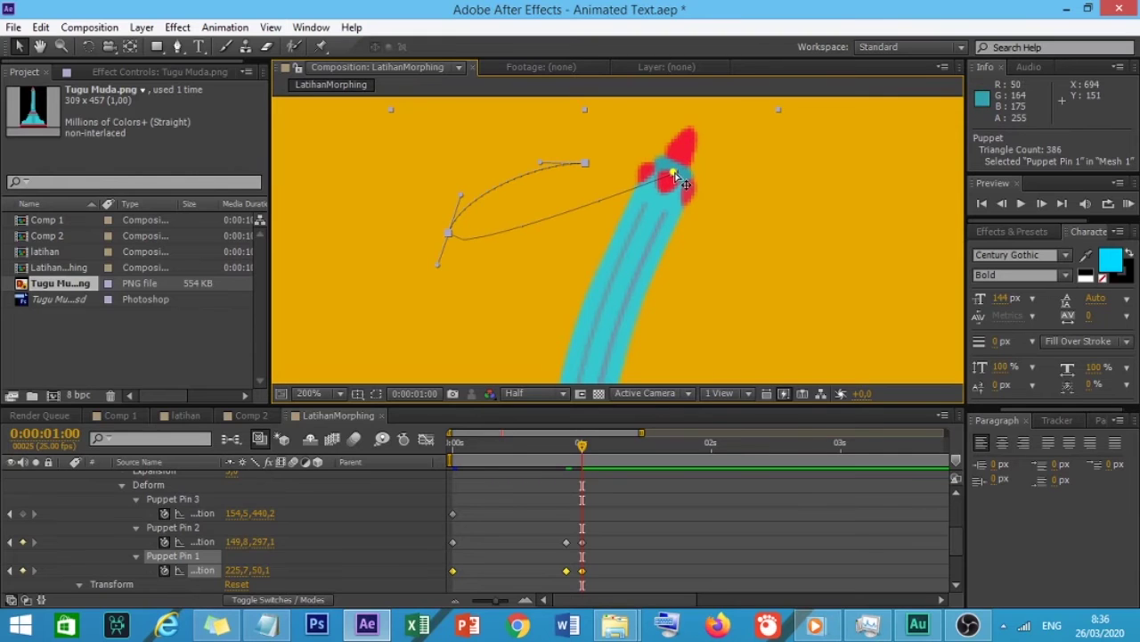
{"action": "left_click_drag", "start_coordinate": [686, 184], "coordinate": [688, 184]}
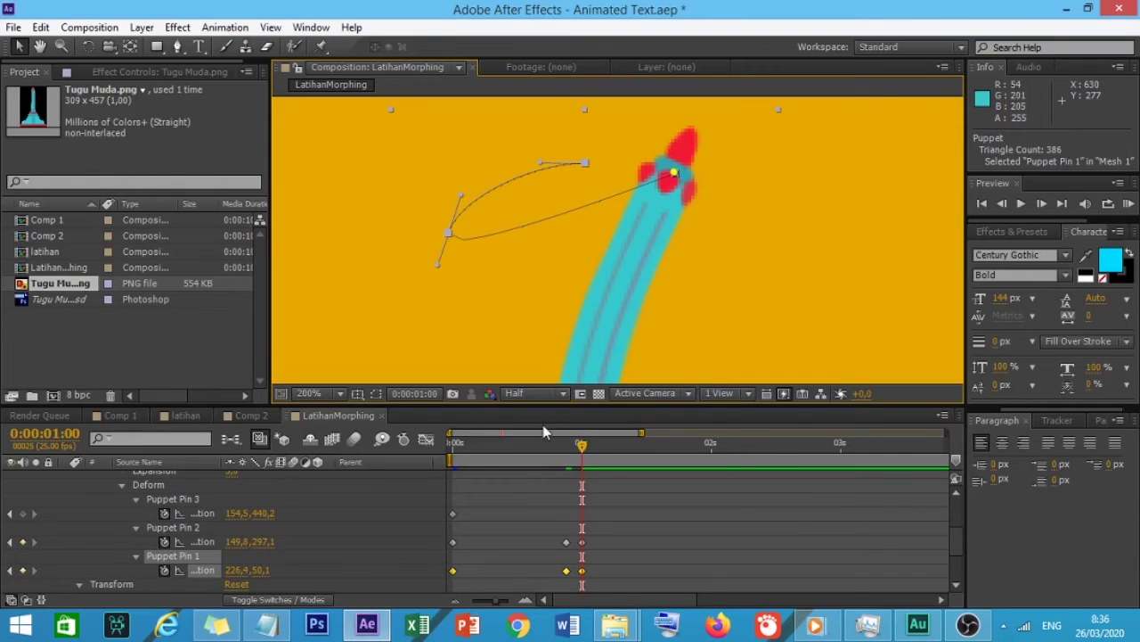
Step: At 0:00:01:05, swing Puppet Pin 1 back left to about 85.3, 59.4, and arch its path leaving the 0:00:00:22 keyframe upward
{"action": "mouse_move", "coordinate": [584, 450]}
{"action": "left_mouse_down"}
{"action": "mouse_move", "coordinate": [542, 448]}
{"action": "mouse_move", "coordinate": [586, 448]}
{"action": "left_mouse_up"}
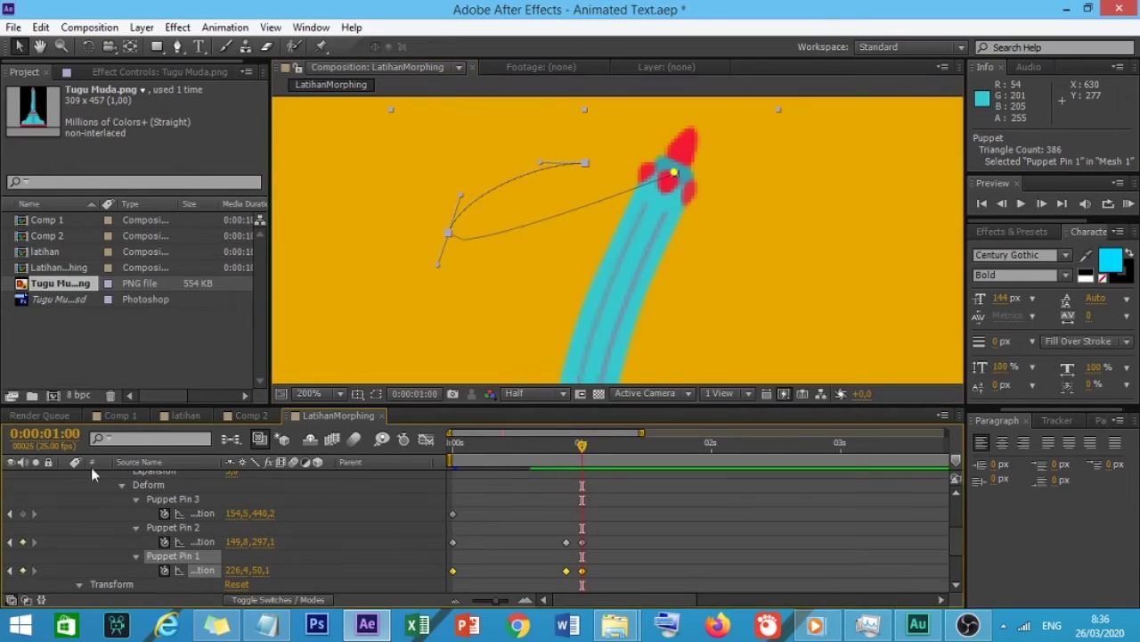
{"action": "left_click", "coordinate": [588, 449]}
{"action": "left_click_drag", "start_coordinate": [589, 452], "coordinate": [605, 452]}
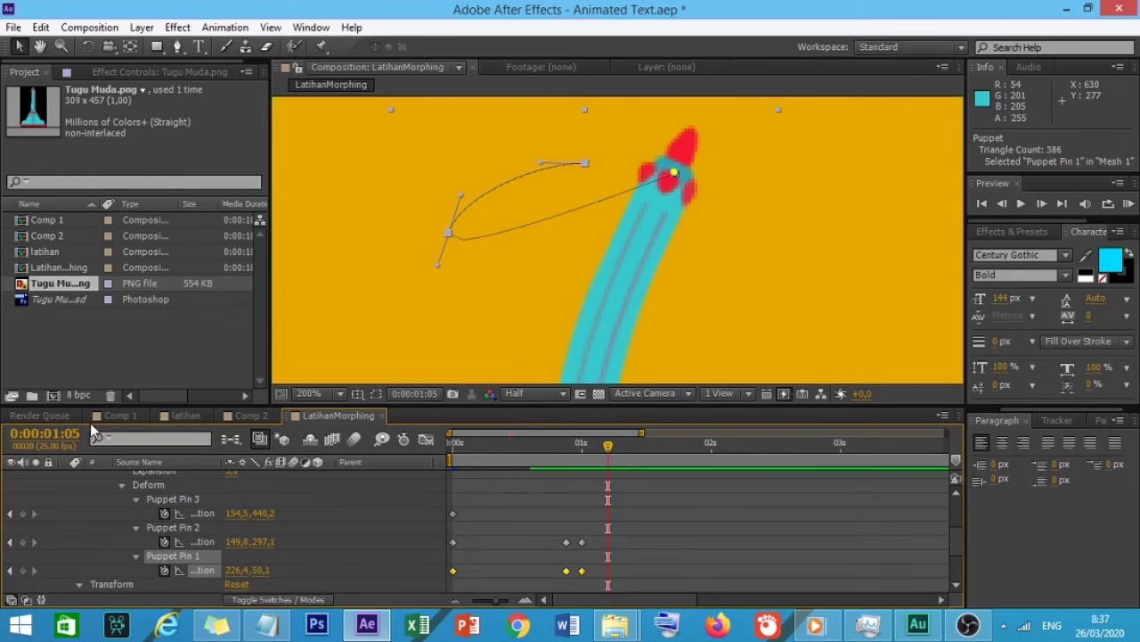
{"action": "left_click_drag", "start_coordinate": [677, 175], "coordinate": [498, 175]}
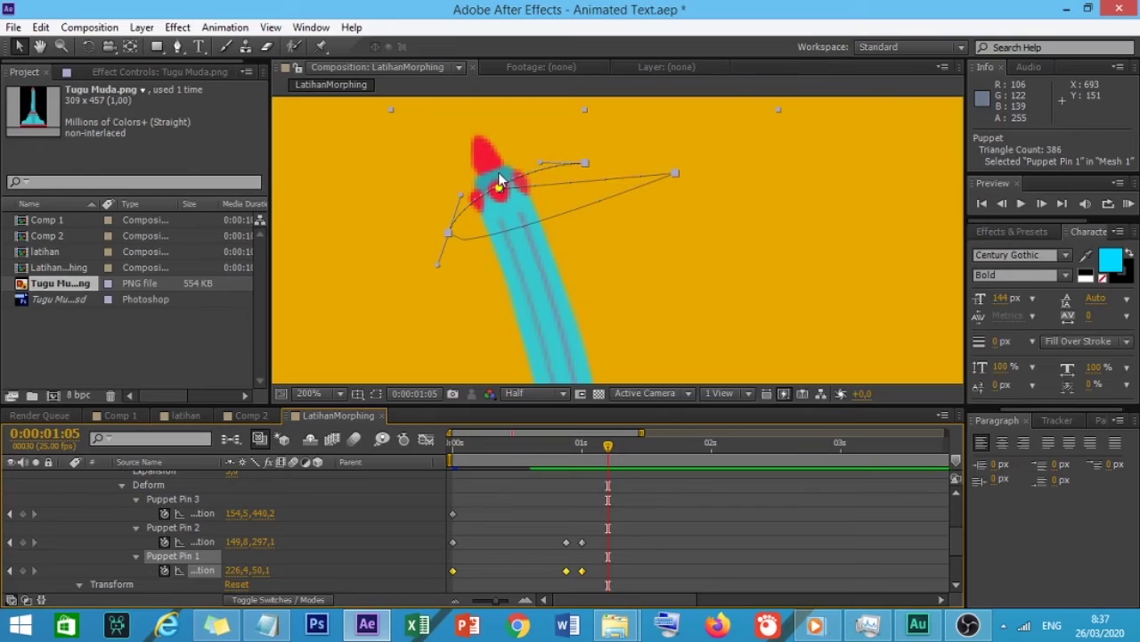
{"action": "left_click_drag", "start_coordinate": [499, 181], "coordinate": [499, 183]}
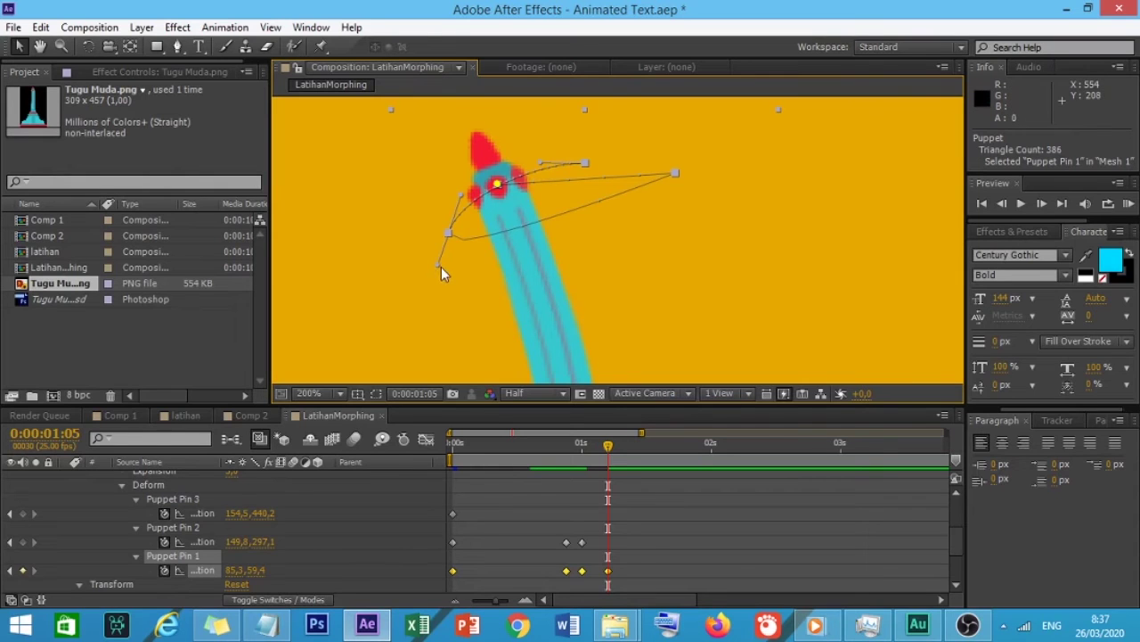
{"action": "left_click_drag", "start_coordinate": [437, 265], "coordinate": [526, 88]}
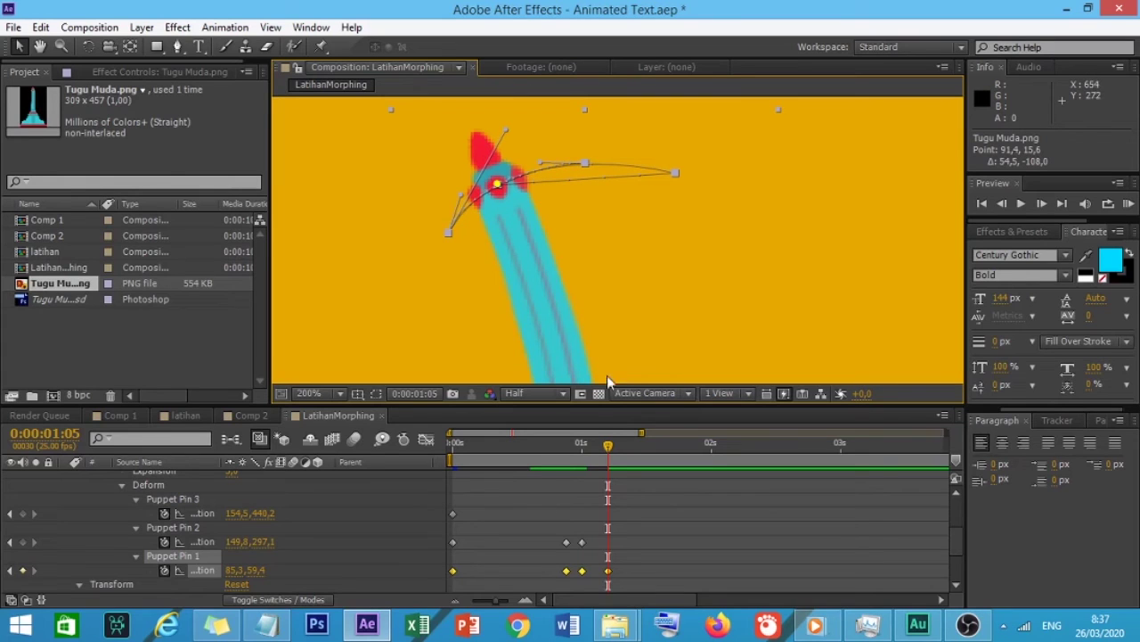
Step: At 0:00:01:10, swing Puppet Pin 1 right again to about 197.8, 44.8
{"action": "left_click_drag", "start_coordinate": [610, 452], "coordinate": [632, 456]}
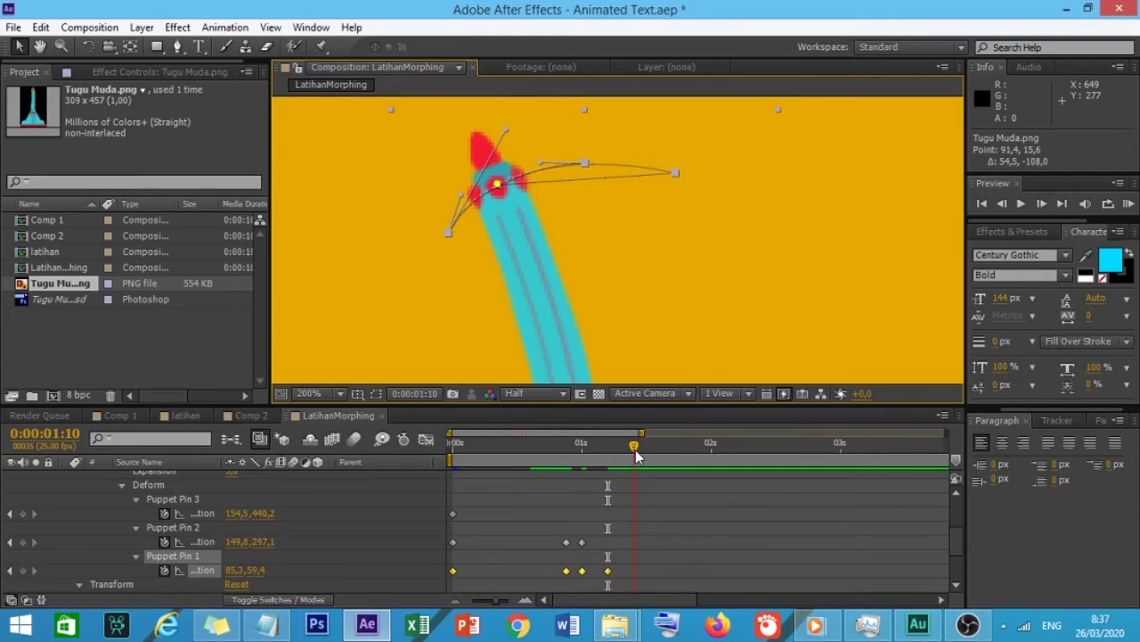
{"action": "left_click", "coordinate": [499, 185]}
{"action": "left_click_drag", "start_coordinate": [499, 185], "coordinate": [638, 166]}
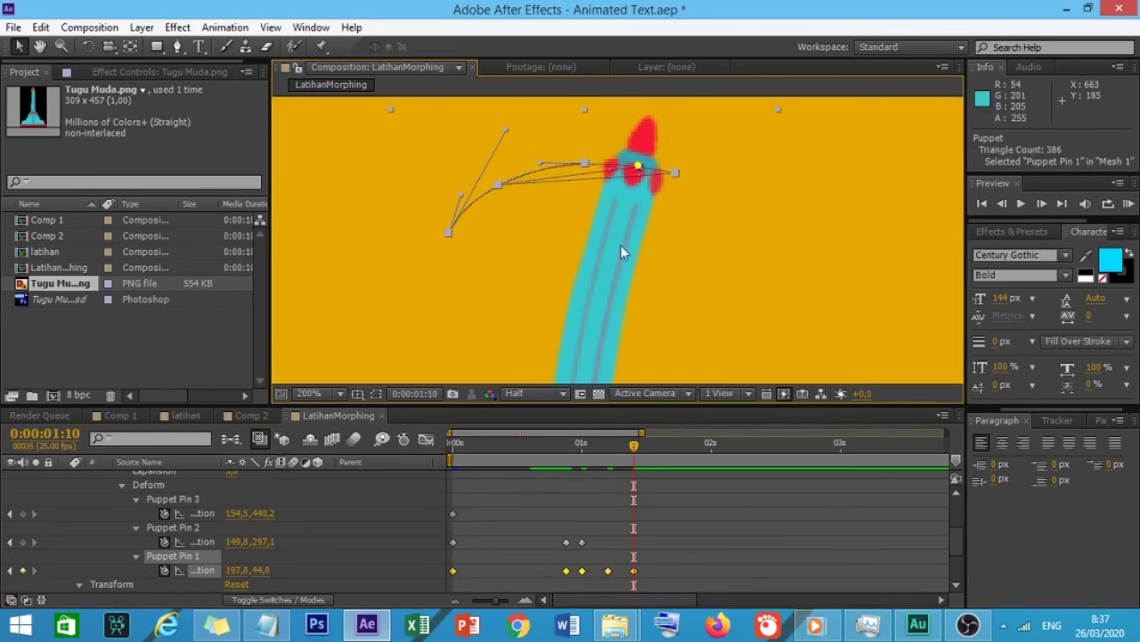
Step: Swing Puppet Pin 1 left to about 130.5, 48.1 at 0:00:01:15, and back right to about 151.8, 42.1 at 0:00:01:20
{"action": "mouse_move", "coordinate": [638, 455]}
{"action": "left_mouse_down"}
{"action": "mouse_move", "coordinate": [670, 452]}
{"action": "mouse_move", "coordinate": [660, 451]}
{"action": "left_mouse_up"}
{"action": "left_click_drag", "start_coordinate": [637, 164], "coordinate": [554, 168]}
{"action": "left_click_drag", "start_coordinate": [661, 455], "coordinate": [685, 451]}
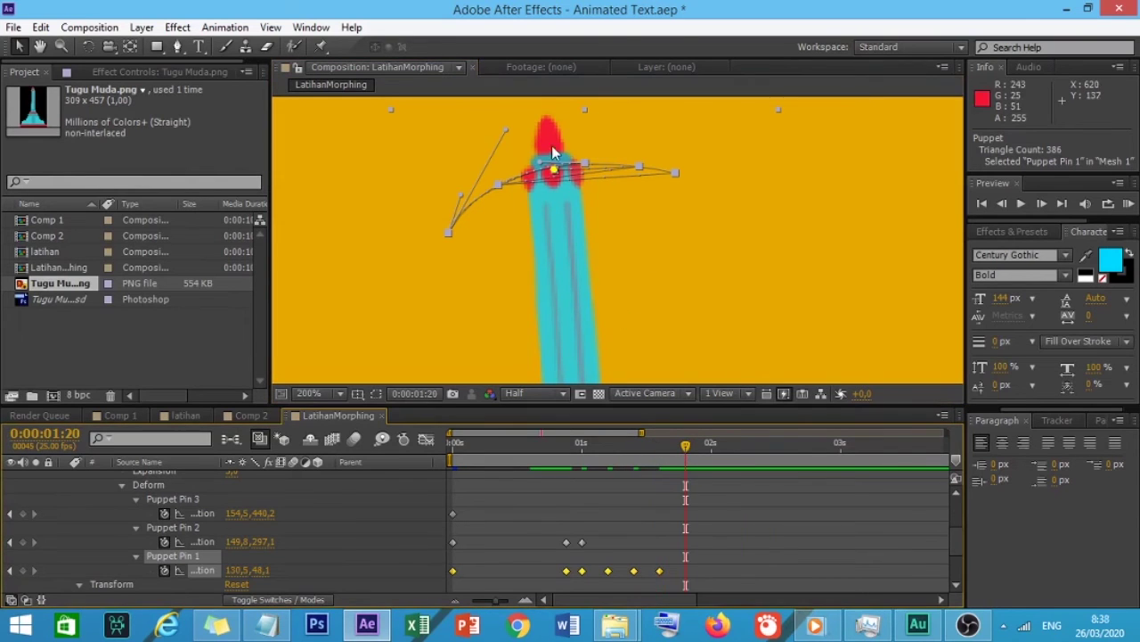
{"action": "left_click_drag", "start_coordinate": [554, 168], "coordinate": [580, 163]}
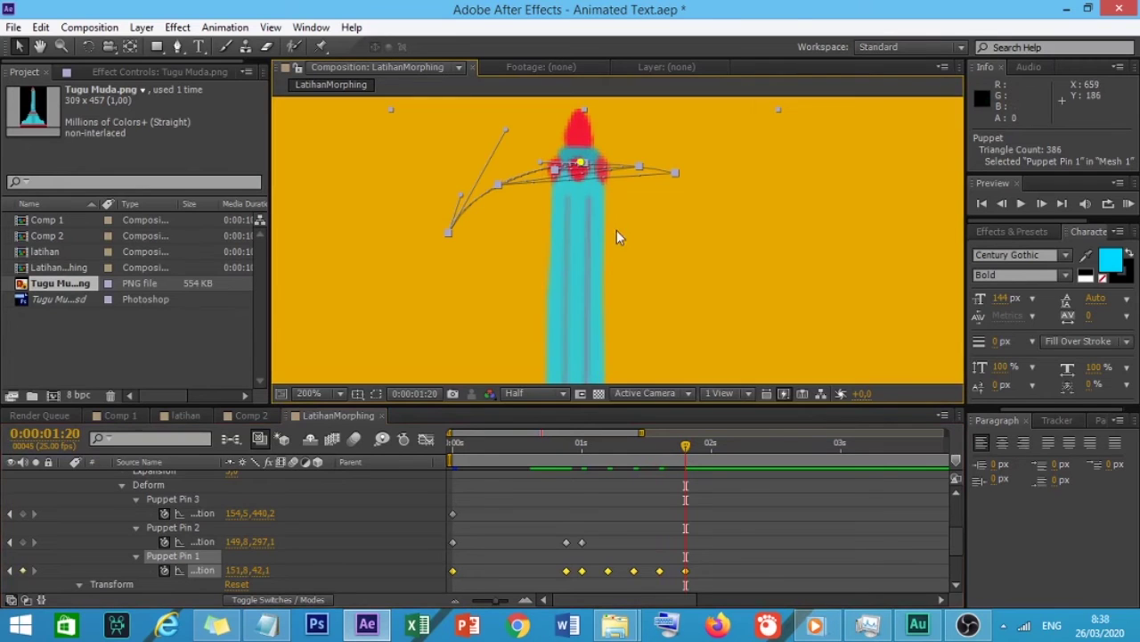
Step: At 0:00:01:00, move Puppet Pin 2 on the middle red band right to about 157.8, 297.1, and preview the animation
{"action": "scroll", "coordinate": [632, 324], "scroll_direction": "down", "scroll_amount": 2}
{"action": "scroll", "coordinate": [630, 329], "scroll_direction": "up", "scroll_amount": 1}
{"action": "key", "text": "space"}
{"action": "left_click_drag", "start_coordinate": [635, 348], "coordinate": [615, 205]}
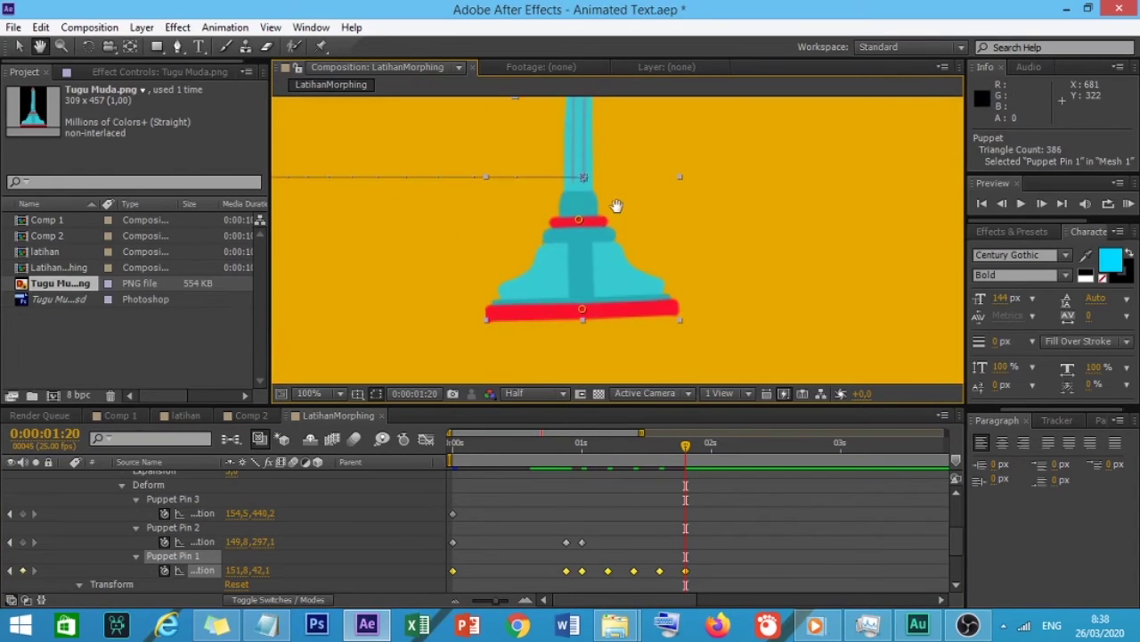
{"action": "left_click_drag", "start_coordinate": [655, 460], "coordinate": [585, 450]}
{"action": "left_click", "coordinate": [579, 219]}
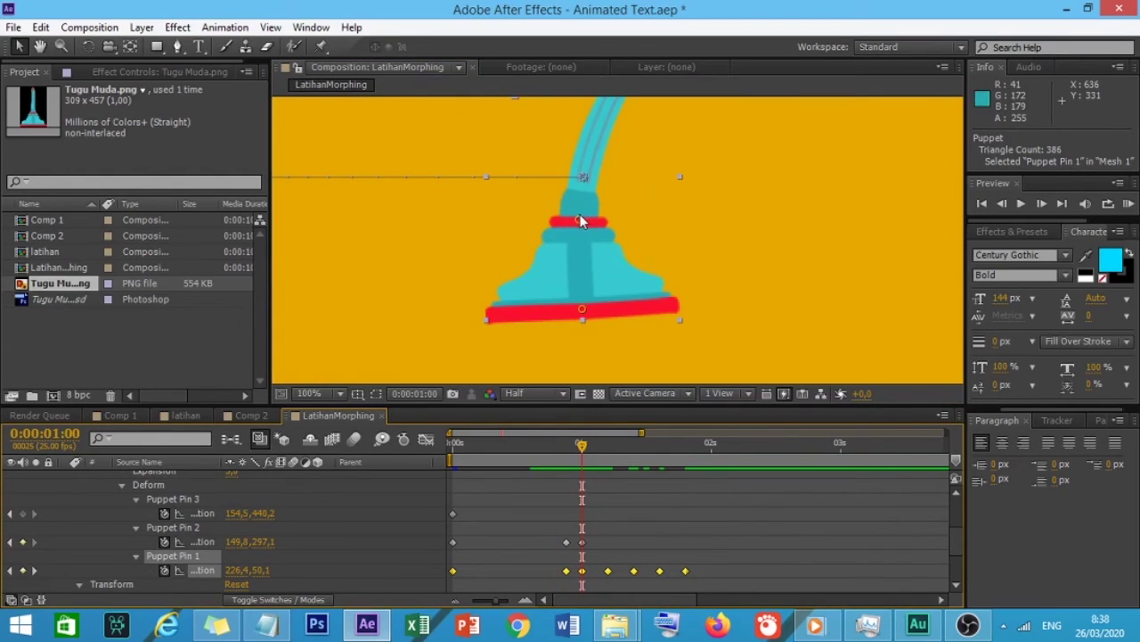
{"action": "left_click_drag", "start_coordinate": [579, 219], "coordinate": [584, 222]}
{"action": "left_click_drag", "start_coordinate": [566, 442], "coordinate": [451, 445]}
{"action": "scroll", "coordinate": [477, 255], "scroll_direction": "down", "scroll_amount": 4}
{"action": "key", "text": "space"}
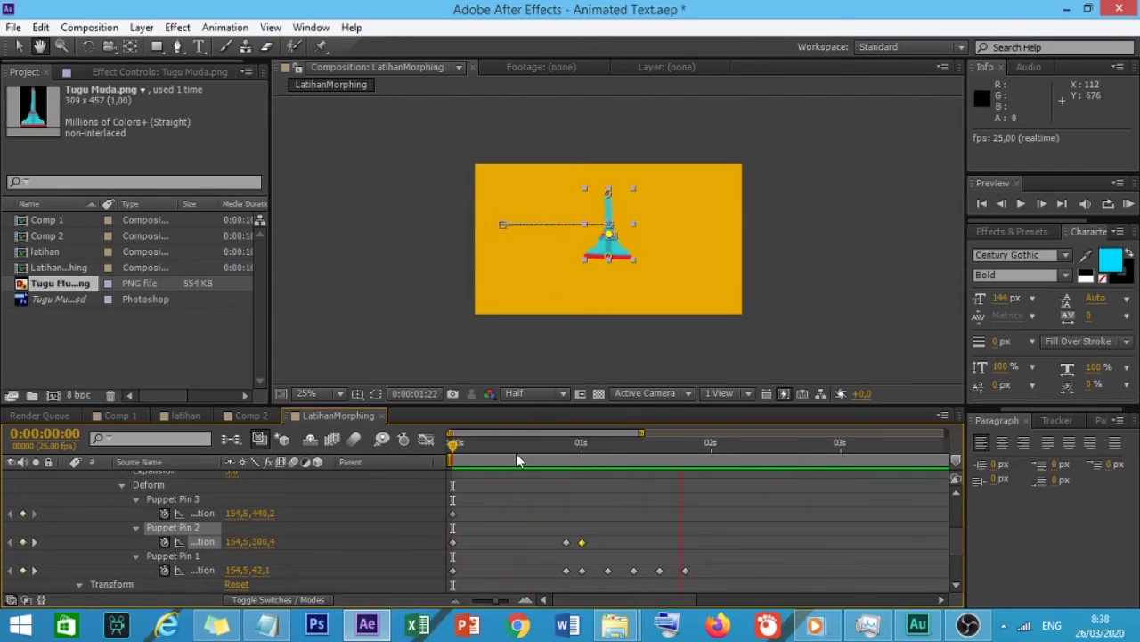
{"action": "key", "text": "space"}
Step: Apply Easy Ease Out to the Puppet Pin 1 and Puppet Pin 2 keyframes at 0:00:00:00
{"action": "left_click_drag", "start_coordinate": [471, 565], "coordinate": [435, 531]}
{"action": "right_click", "coordinate": [454, 541]}
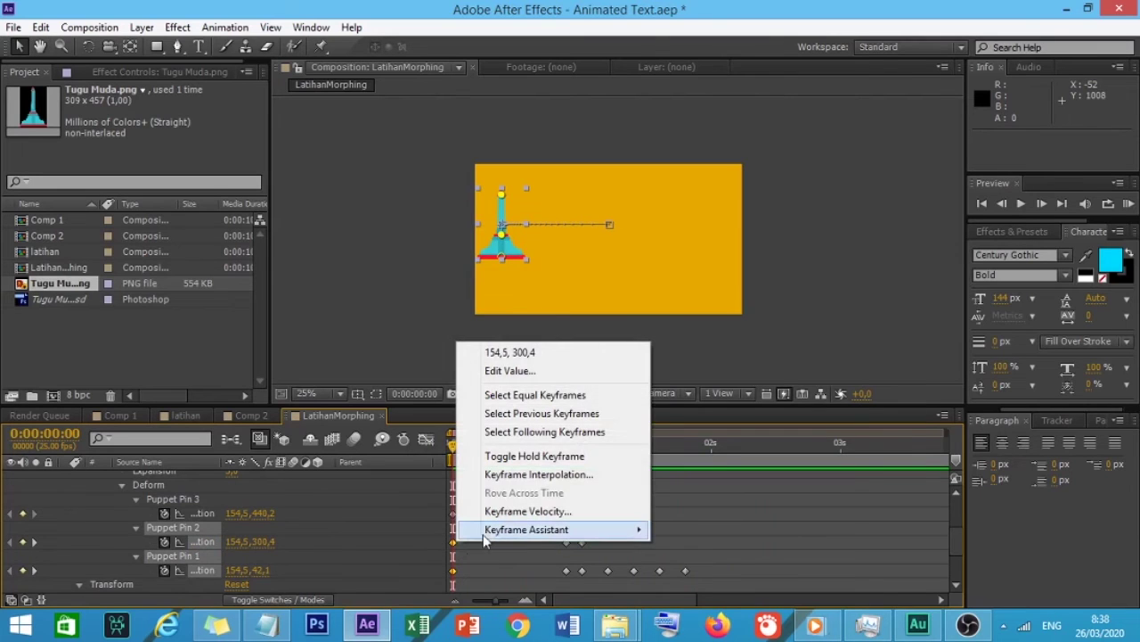
{"action": "mouse_move", "coordinate": [494, 534]}
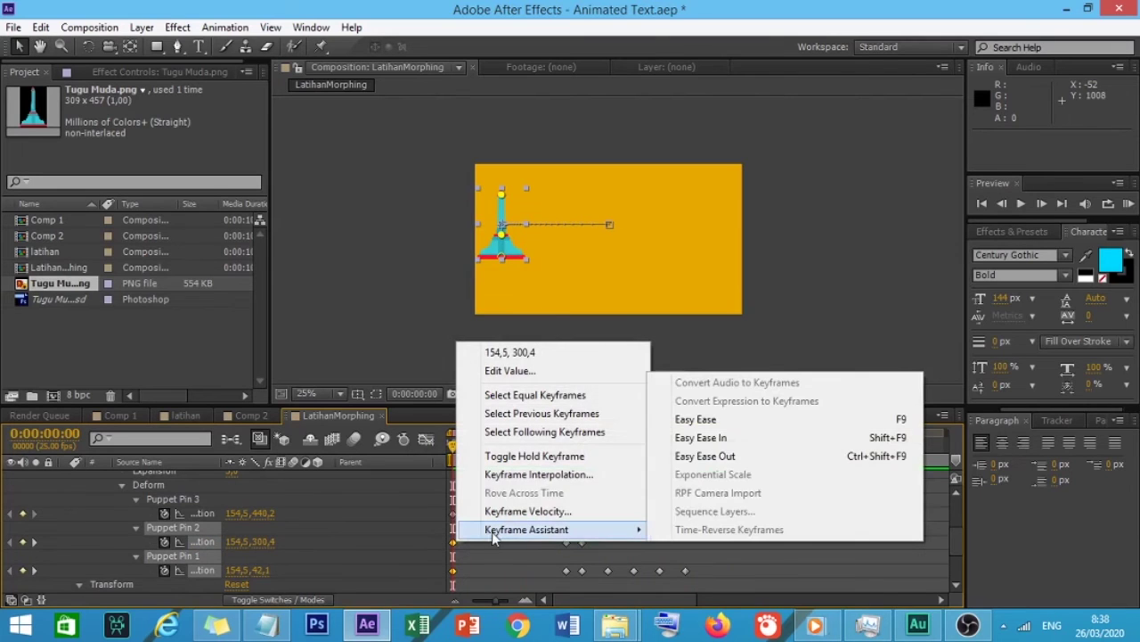
{"action": "left_click", "coordinate": [705, 455]}
Step: Play the composition repeatedly from the start, at a larger magnification too, to examine how the monument slides in and sways
{"action": "key", "text": "space"}
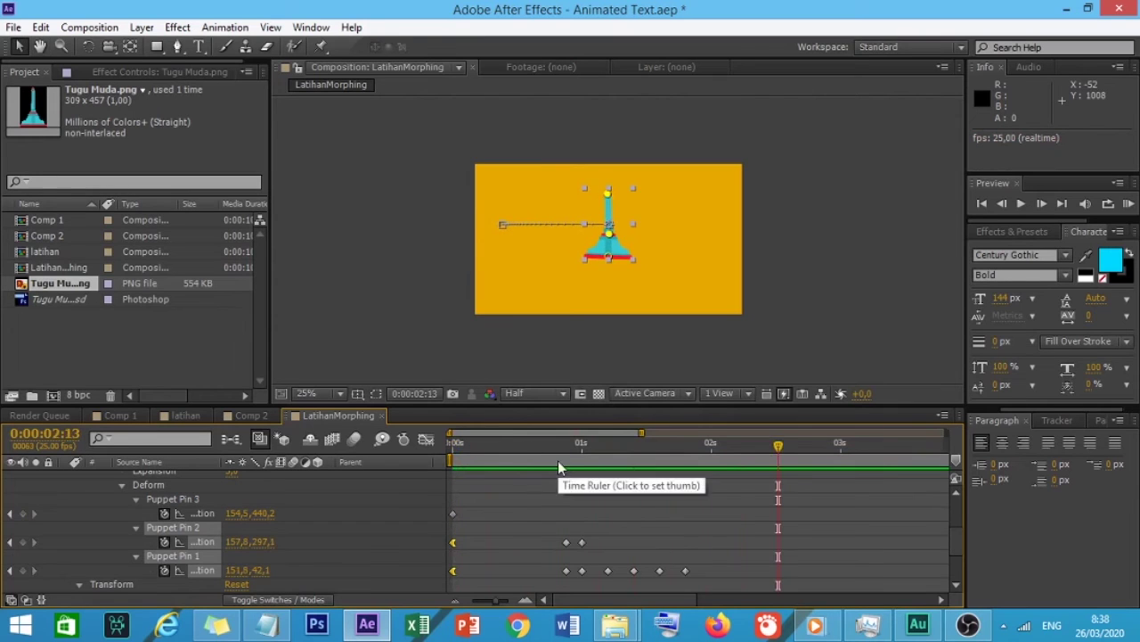
{"action": "key", "text": "space"}
{"action": "key", "text": "space"}
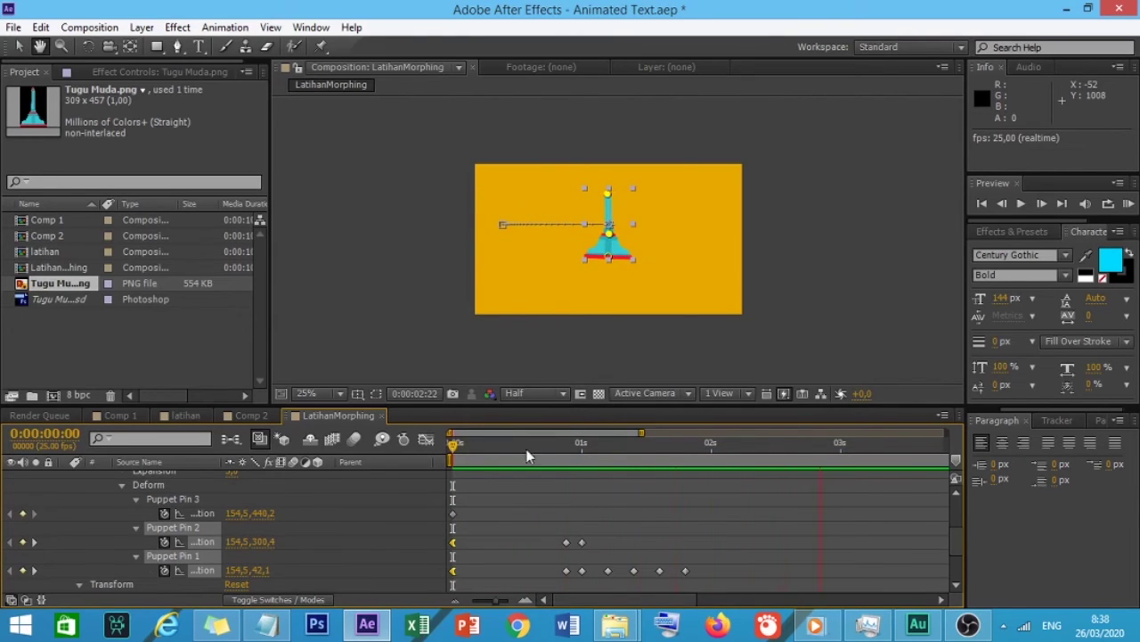
{"action": "key", "text": "space"}
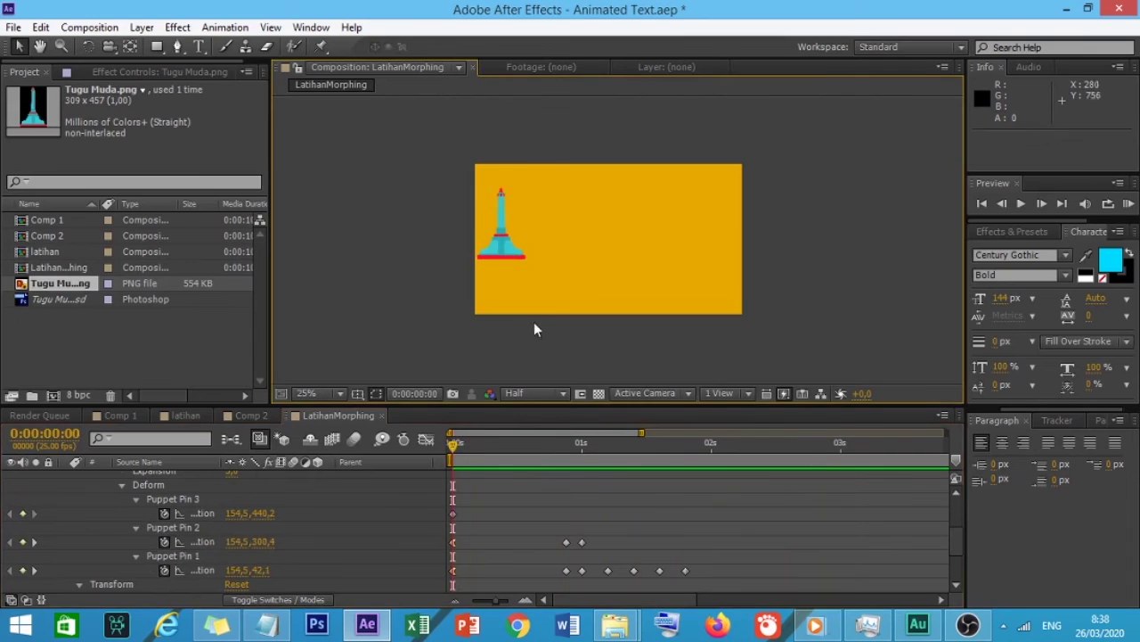
{"action": "key", "text": "period"}
{"action": "key", "text": "period"}
{"action": "key", "text": "space"}
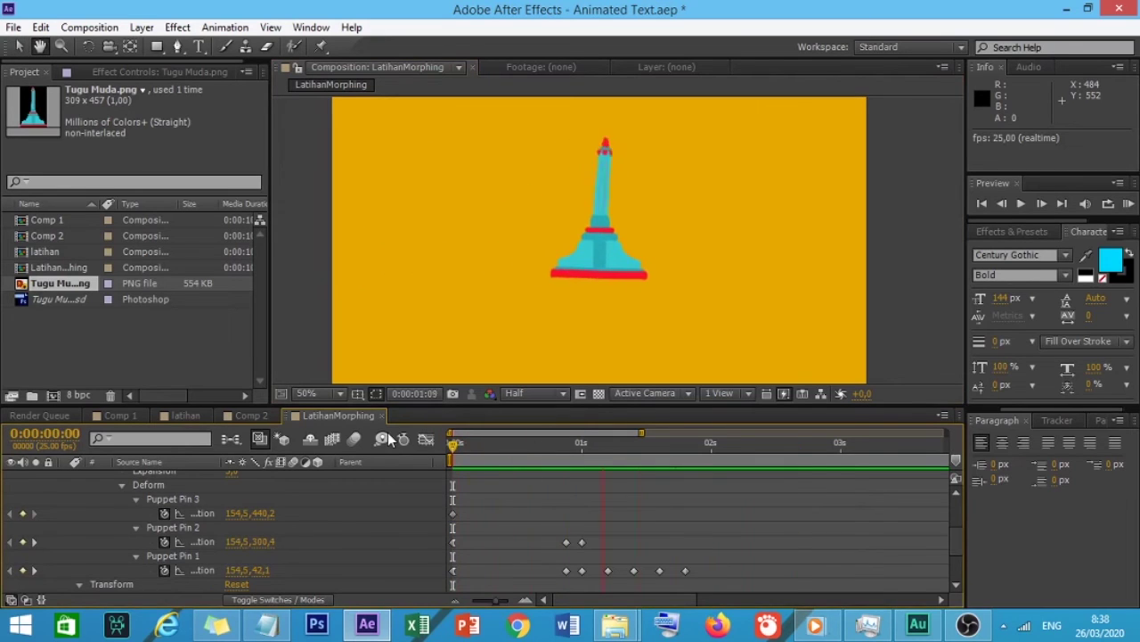
{"action": "key", "text": "space"}
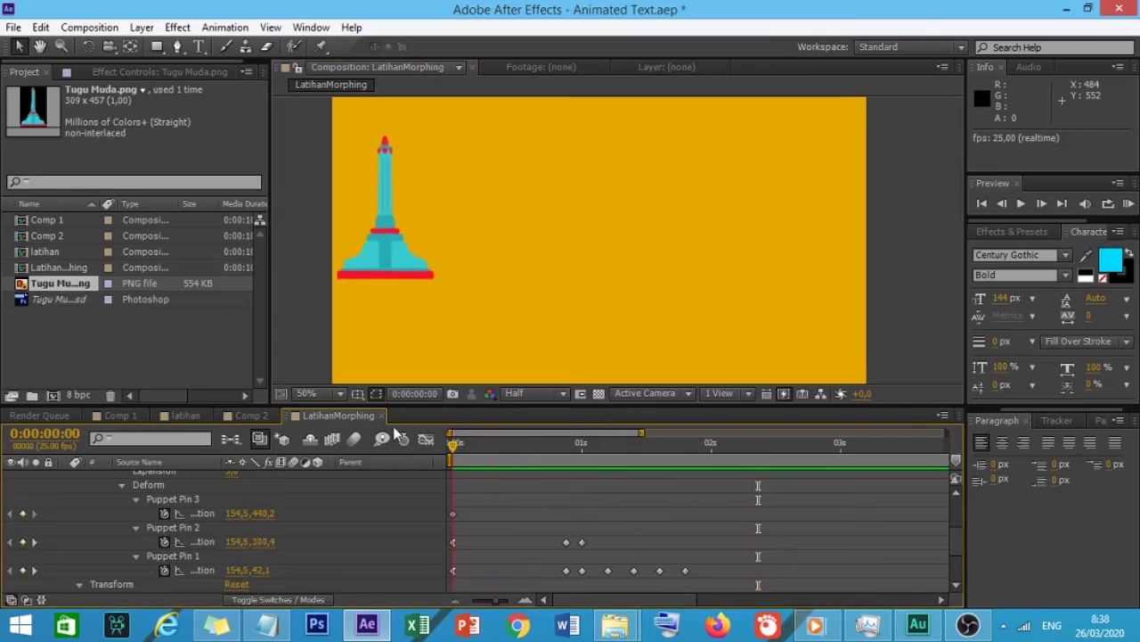
{"action": "left_click_drag", "start_coordinate": [479, 437], "coordinate": [427, 444]}
{"action": "key", "text": "space"}
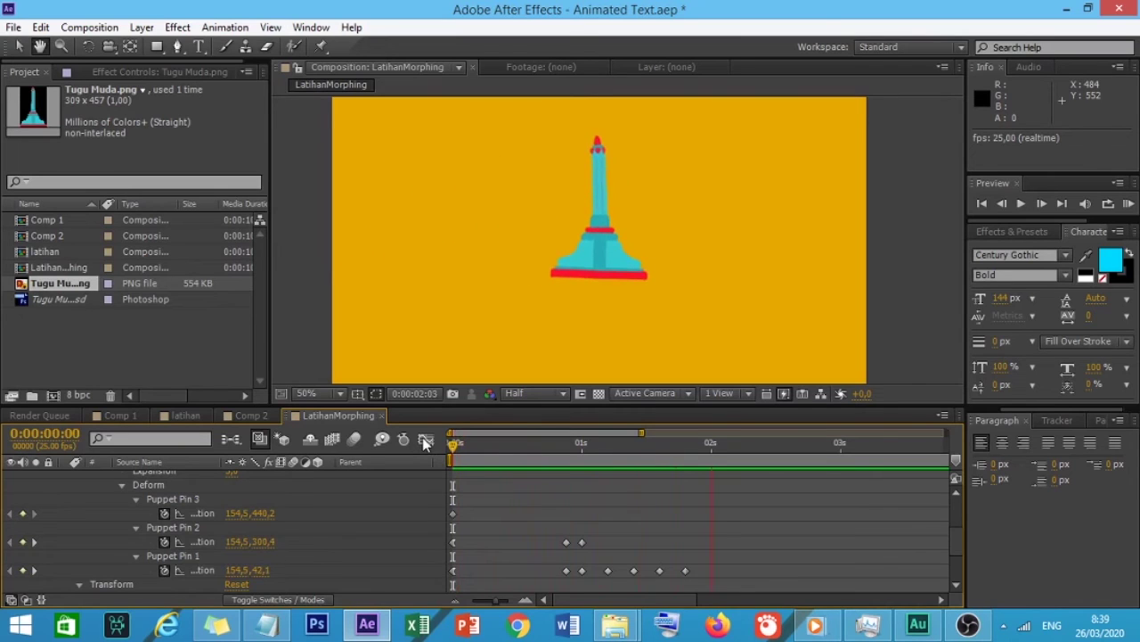
{"action": "key", "text": "space"}
Step: Shift all Puppet Pin 1 and Puppet Pin 2 keyframes after the first one frame later, and preview the motion
{"action": "scroll", "coordinate": [578, 528], "scroll_direction": "down", "scroll_amount": 2}
{"action": "scroll", "coordinate": [579, 531], "scroll_direction": "up", "scroll_amount": 2}
{"action": "scroll", "coordinate": [561, 513], "scroll_direction": "down", "scroll_amount": 2}
{"action": "left_click_drag", "start_coordinate": [545, 497], "coordinate": [707, 553]}
{"action": "left_click", "coordinate": [581, 529]}
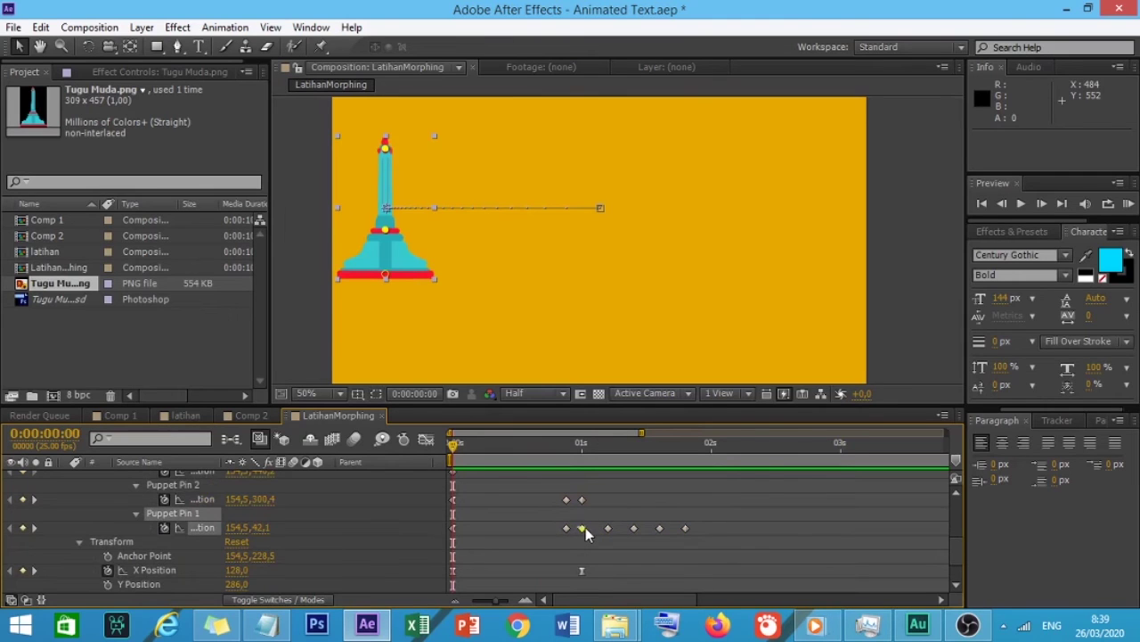
{"action": "left_click_drag", "start_coordinate": [546, 483], "coordinate": [698, 542]}
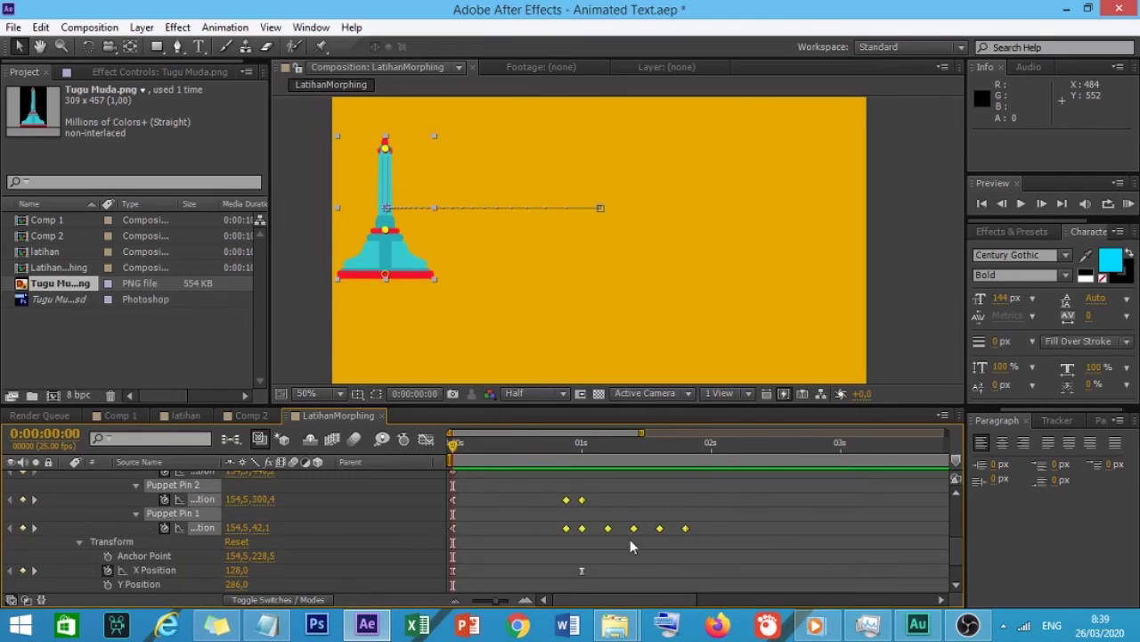
{"action": "left_click_drag", "start_coordinate": [583, 532], "coordinate": [588, 535]}
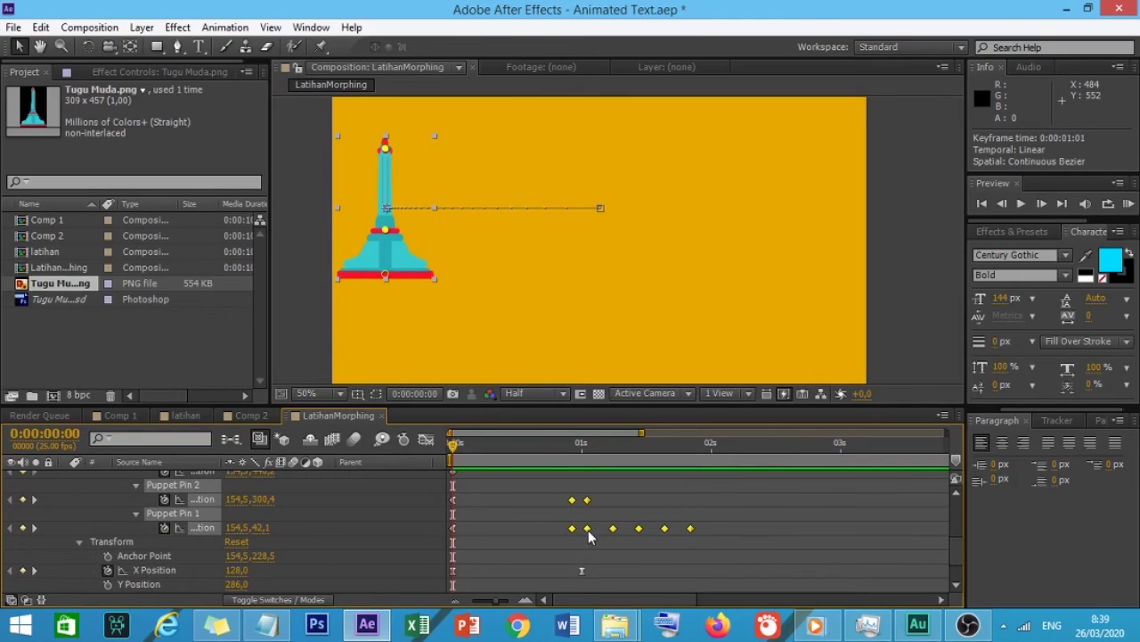
{"action": "key", "text": "space"}
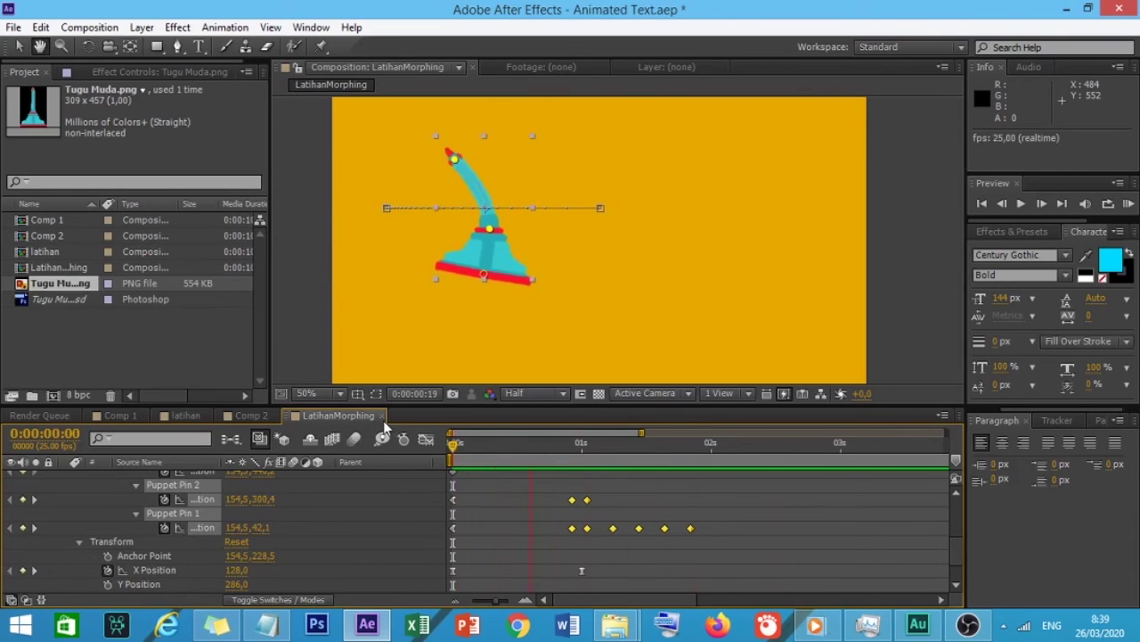
{"action": "key", "text": "space"}
Step: Move the second keyframes of Puppet Pin 1 and Puppet Pin 2 earlier to 0:00:00:21, previewing the timing
{"action": "left_click_drag", "start_coordinate": [559, 482], "coordinate": [567, 532]}
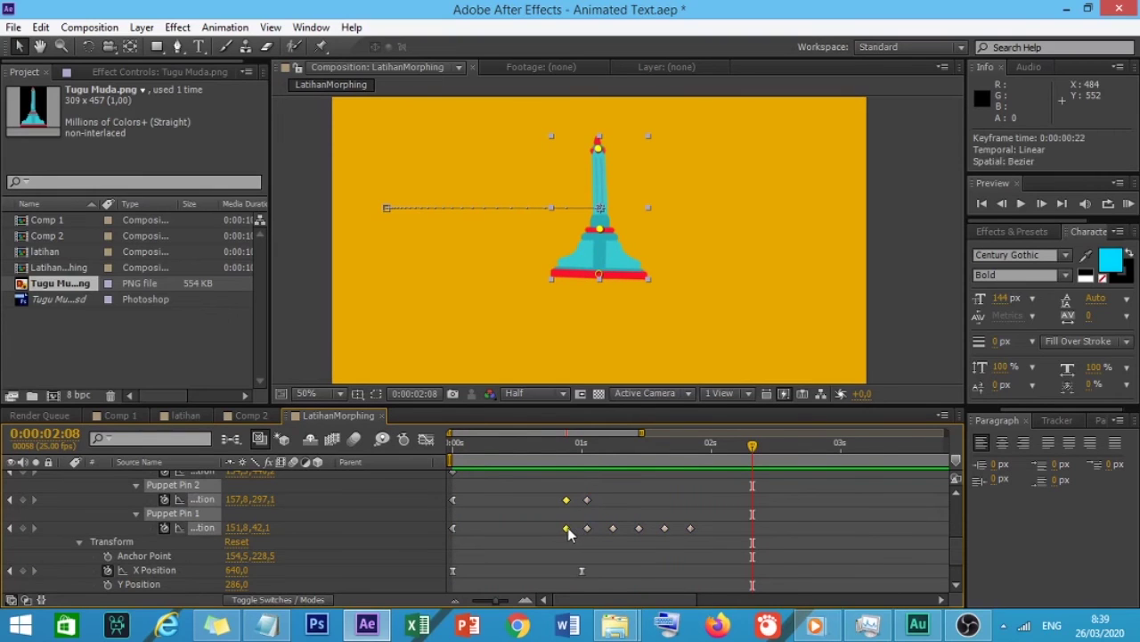
{"action": "left_click", "coordinate": [526, 441]}
{"action": "key", "text": "Home"}
{"action": "key", "text": "space"}
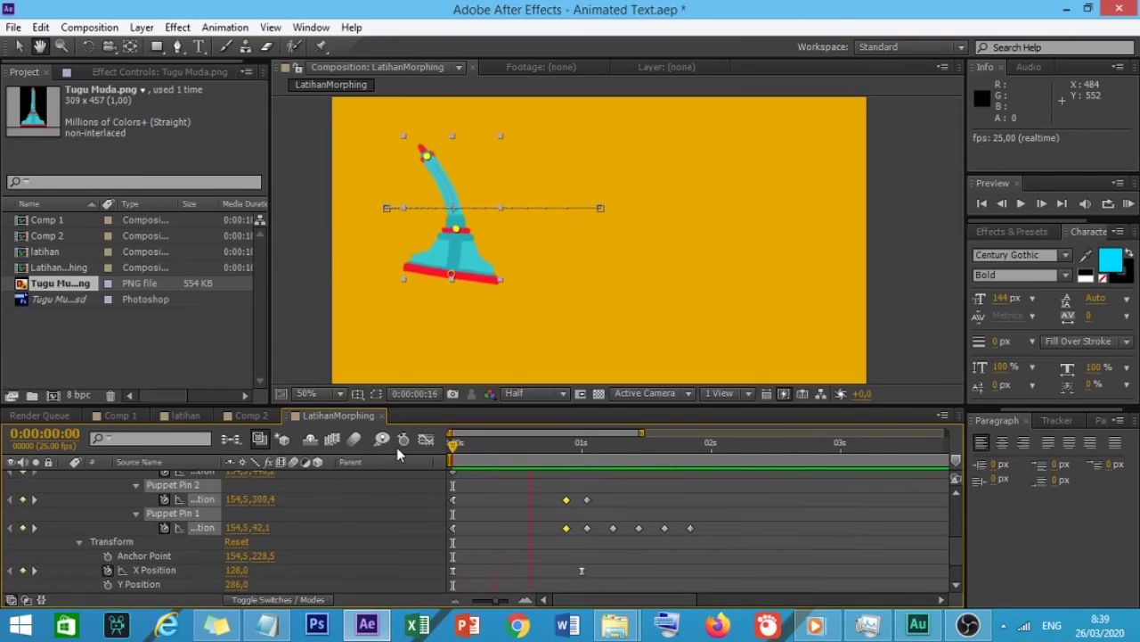
{"action": "left_click_drag", "start_coordinate": [533, 479], "coordinate": [561, 528]}
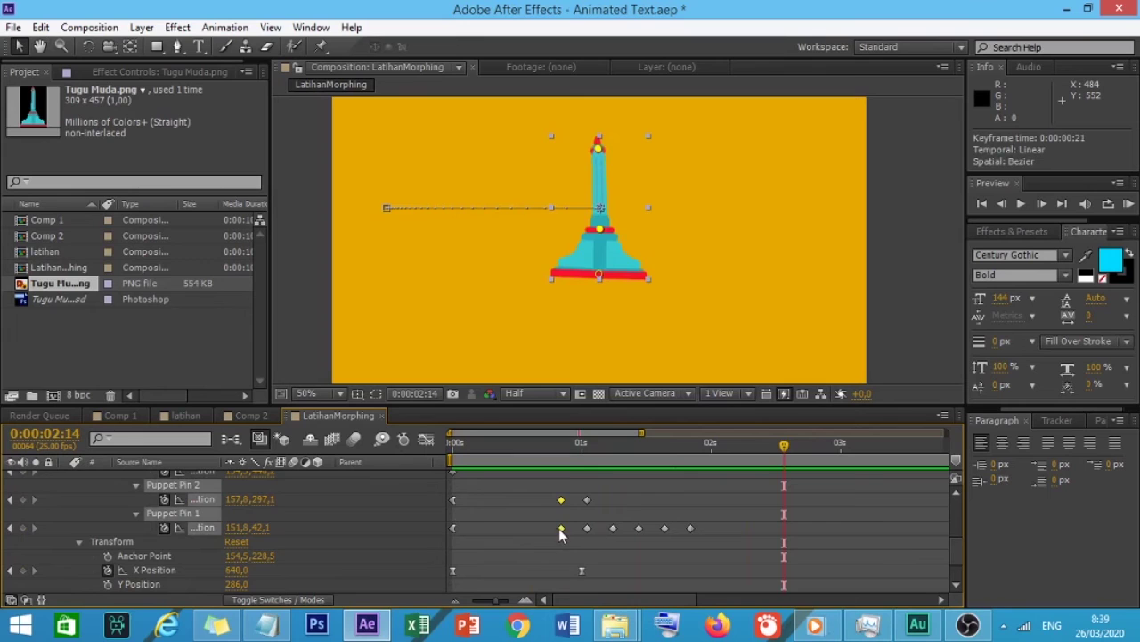
{"action": "key", "text": "space"}
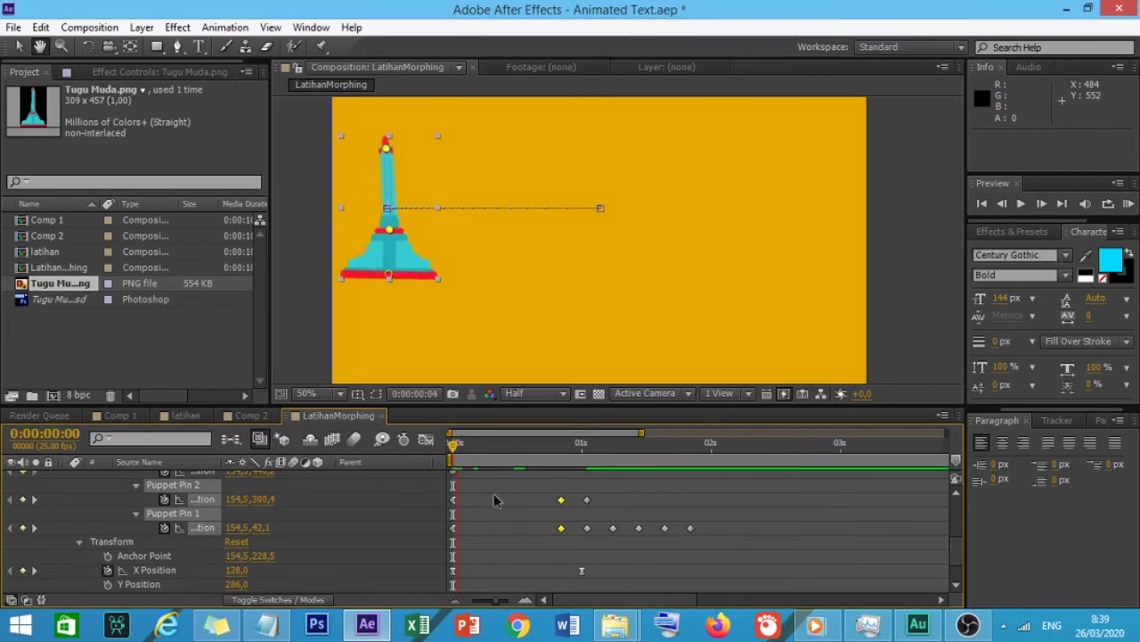
{"action": "left_click", "coordinate": [486, 453]}
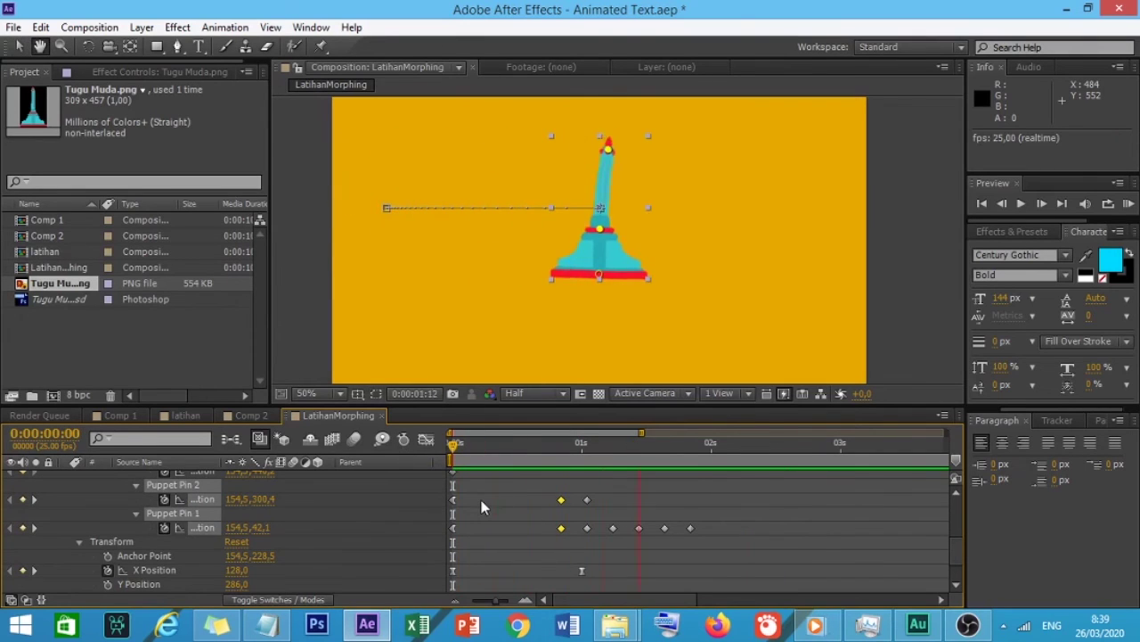
{"action": "key", "text": "space"}
Step: Collapse the layer's effects and add 100% Opacity keyframes at 0:00:00:00 and 0:00:01:00
{"action": "scroll", "coordinate": [259, 511], "scroll_direction": "up", "scroll_amount": 3}
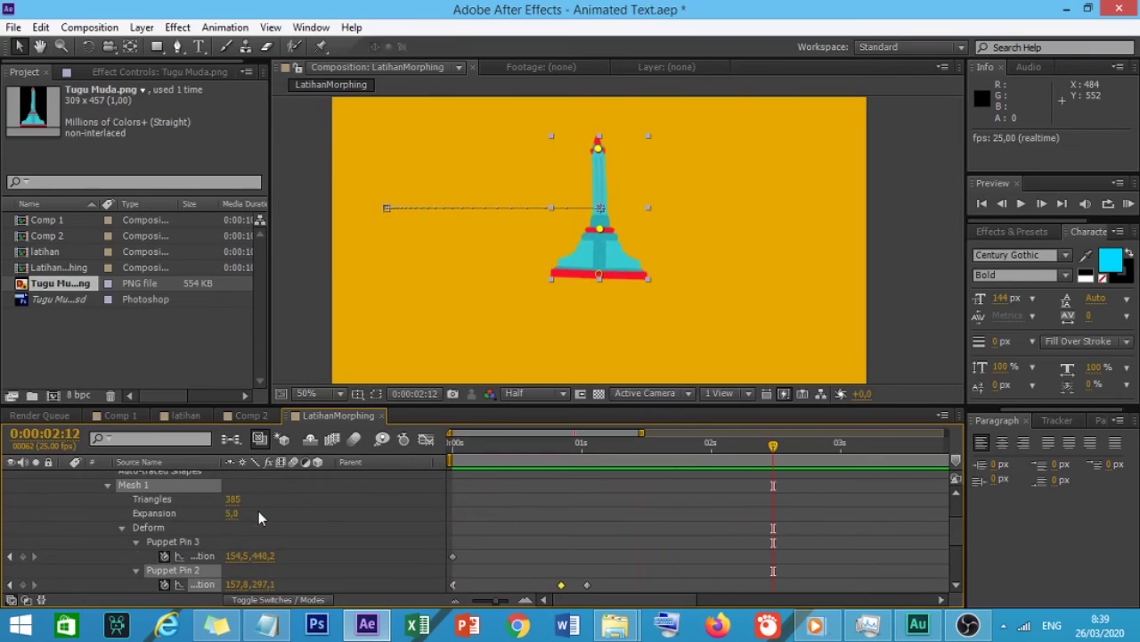
{"action": "scroll", "coordinate": [258, 510], "scroll_direction": "up", "scroll_amount": 3}
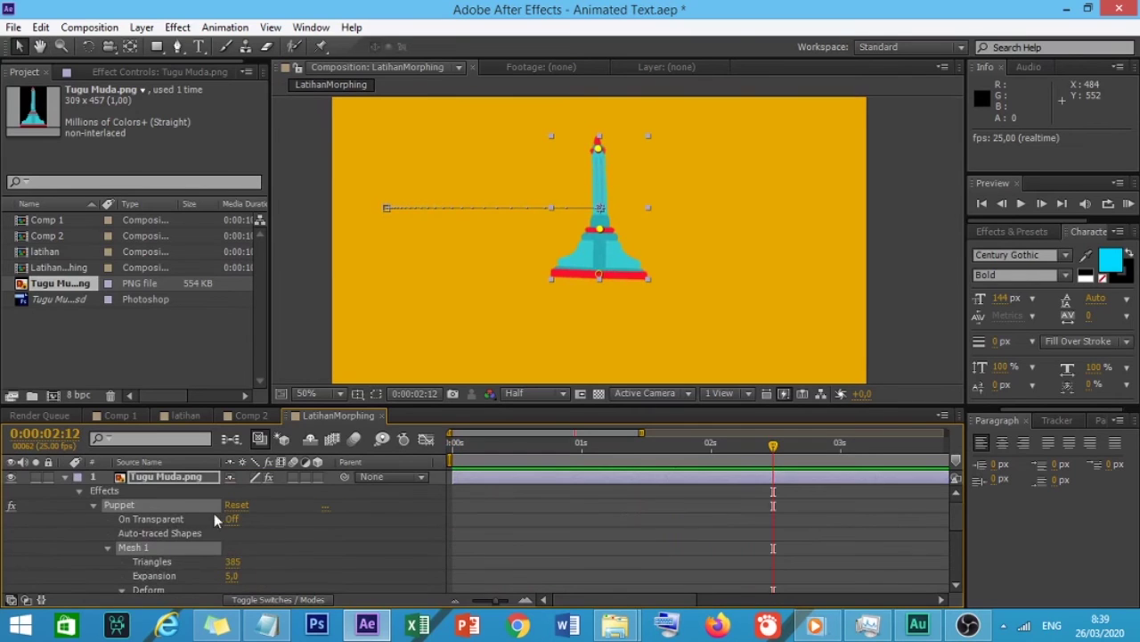
{"action": "left_click", "coordinate": [79, 490]}
{"action": "left_click_drag", "start_coordinate": [561, 452], "coordinate": [391, 462]}
{"action": "left_click", "coordinate": [108, 589]}
{"action": "left_click", "coordinate": [33, 533]}
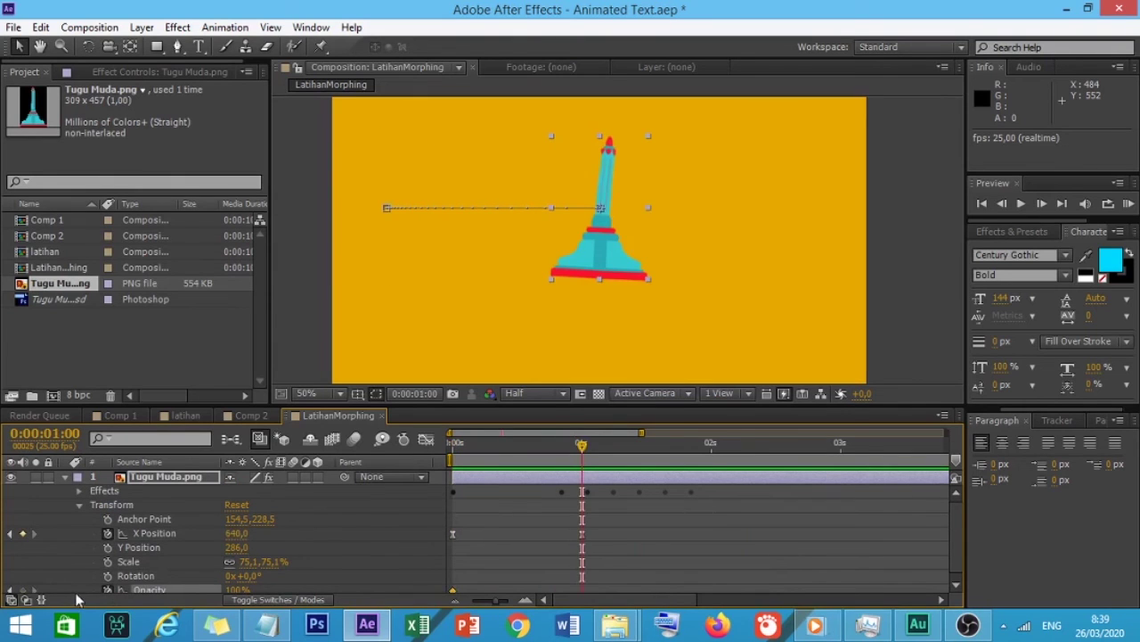
Step: Set the layer's Opacity keyframe at 0:00:00:00 to 0%
{"action": "left_click", "coordinate": [10, 590]}
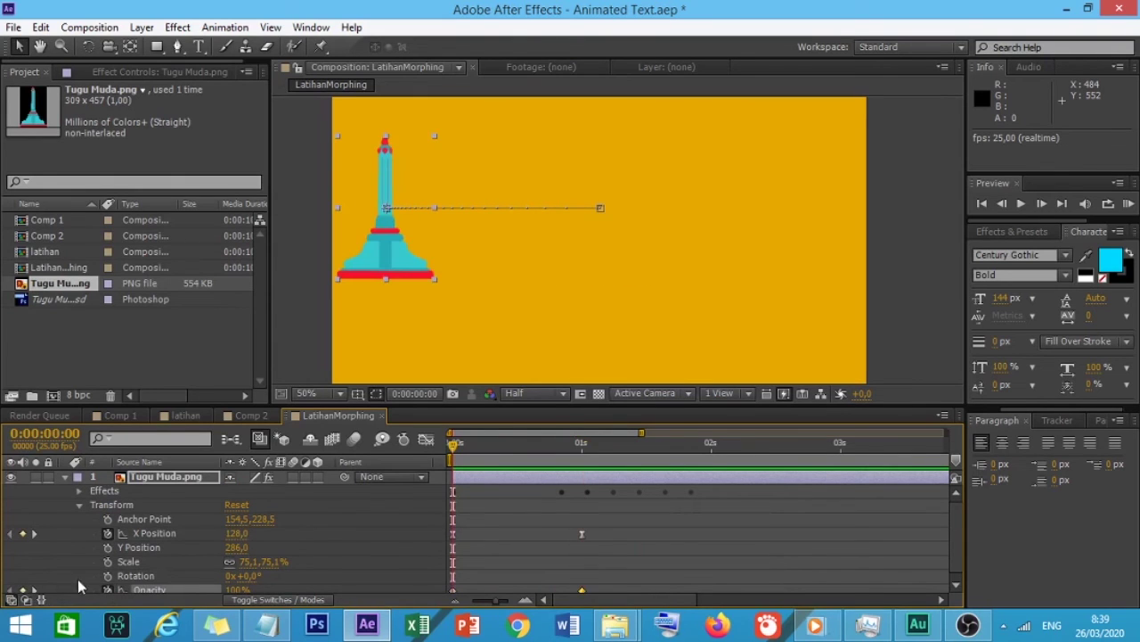
{"action": "left_click", "coordinate": [234, 590]}
{"action": "type", "text": "0"}
{"action": "key", "text": "Return"}
Step: In the graph editor, apply Easy Ease Out to the Opacity keyframe at 0:00:00:00 and Easy Ease In to the one at 0:00:01:00
{"action": "left_click", "coordinate": [426, 442]}
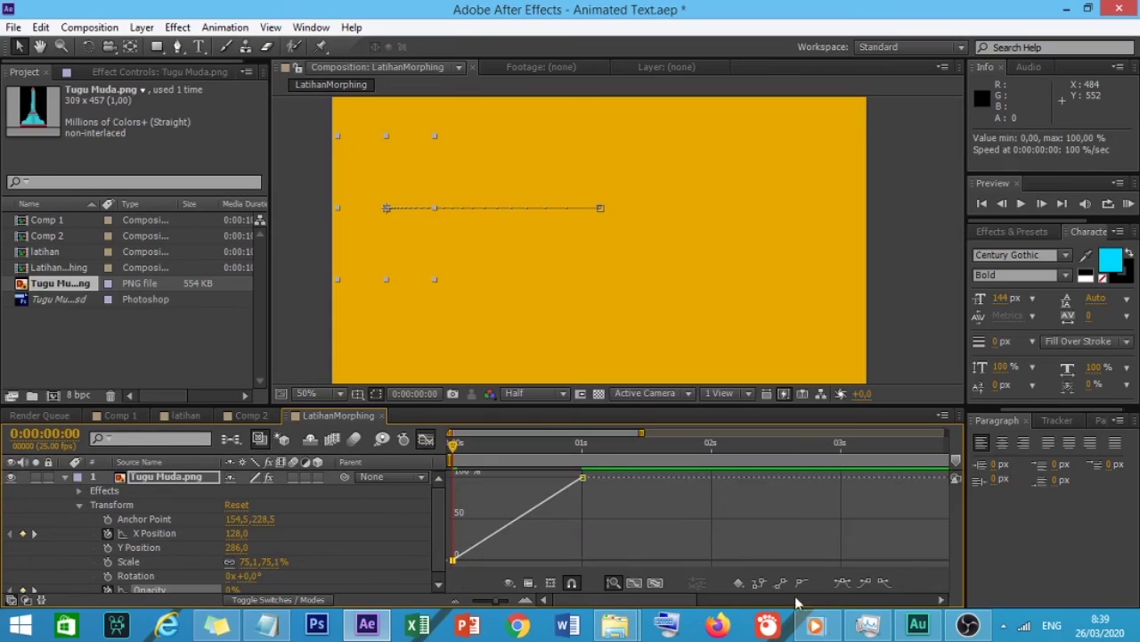
{"action": "left_click", "coordinate": [884, 582]}
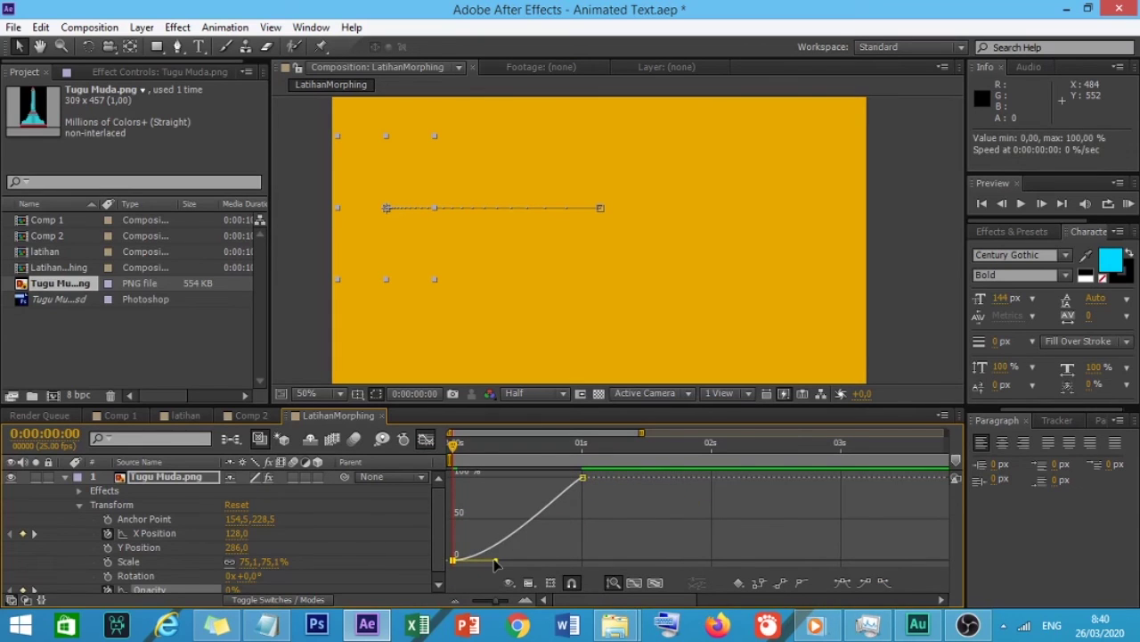
{"action": "left_click_drag", "start_coordinate": [493, 563], "coordinate": [486, 566]}
{"action": "left_click", "coordinate": [580, 480]}
{"action": "left_click", "coordinate": [862, 586]}
{"action": "left_click_drag", "start_coordinate": [533, 481], "coordinate": [435, 458]}
{"action": "left_click", "coordinate": [427, 440]}
Step: Play the composition several times to examine the fade-in together with the slide and sway
{"action": "key", "text": "space"}
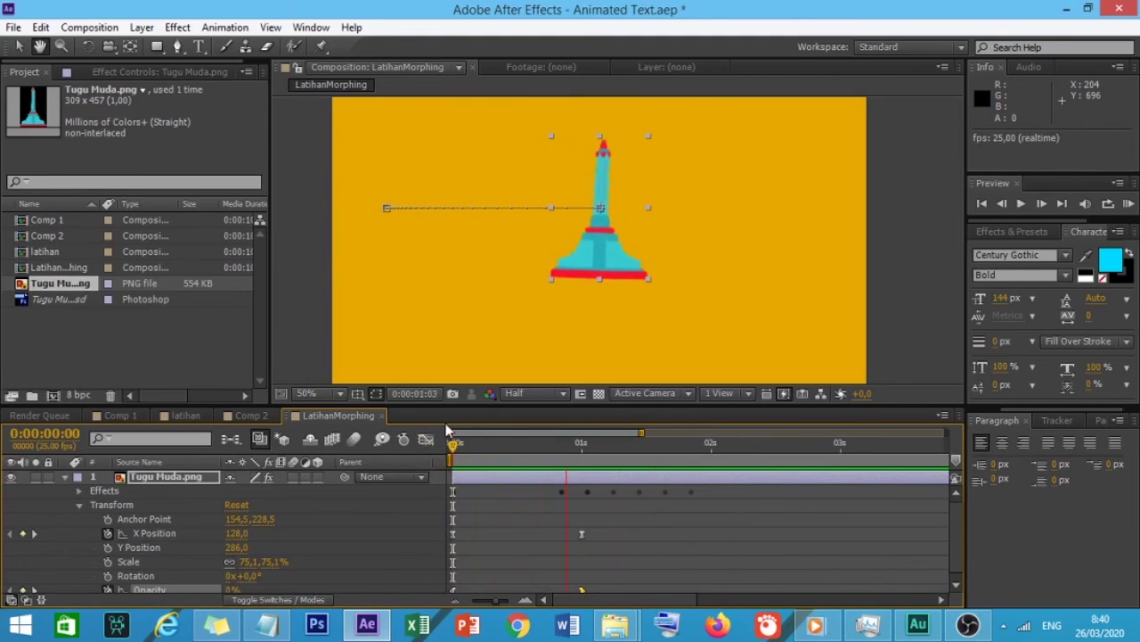
{"action": "left_click", "coordinate": [531, 446]}
{"action": "left_click_drag", "start_coordinate": [532, 446], "coordinate": [422, 443]}
{"action": "key", "text": "space"}
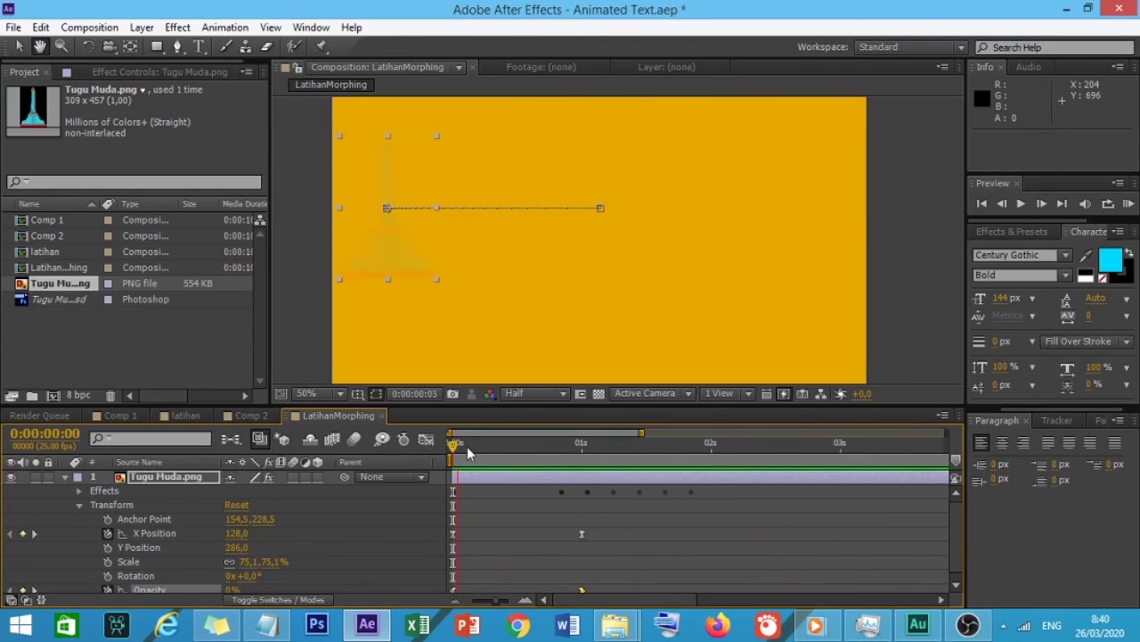
{"action": "key", "text": "space"}
{"action": "left_click_drag", "start_coordinate": [508, 453], "coordinate": [471, 446]}
{"action": "key", "text": "space"}
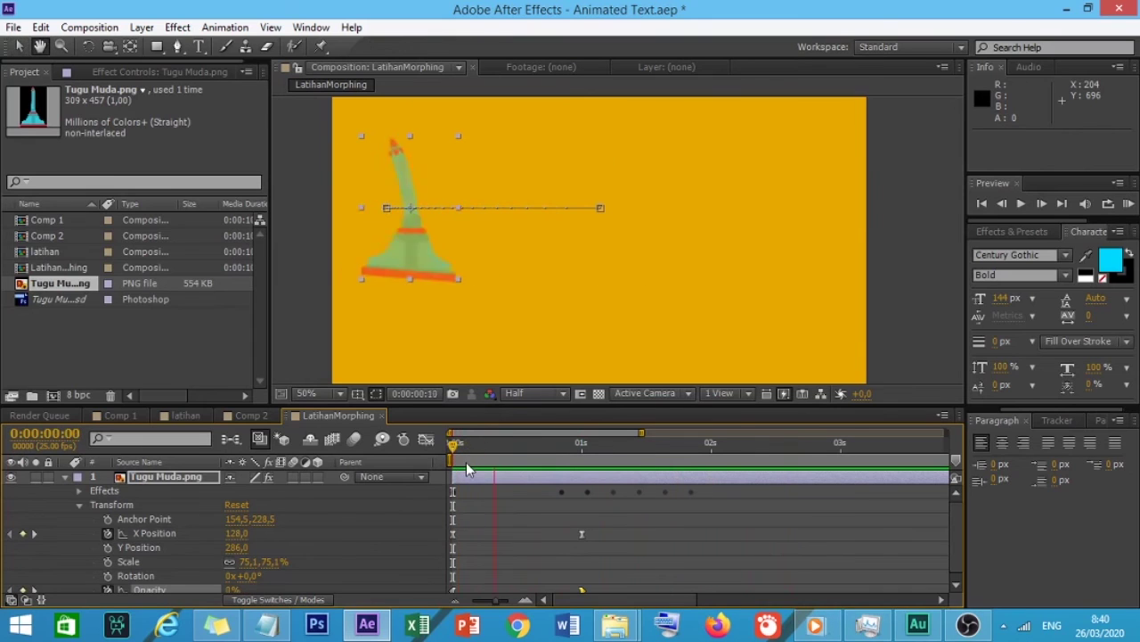
{"action": "key", "text": "space"}
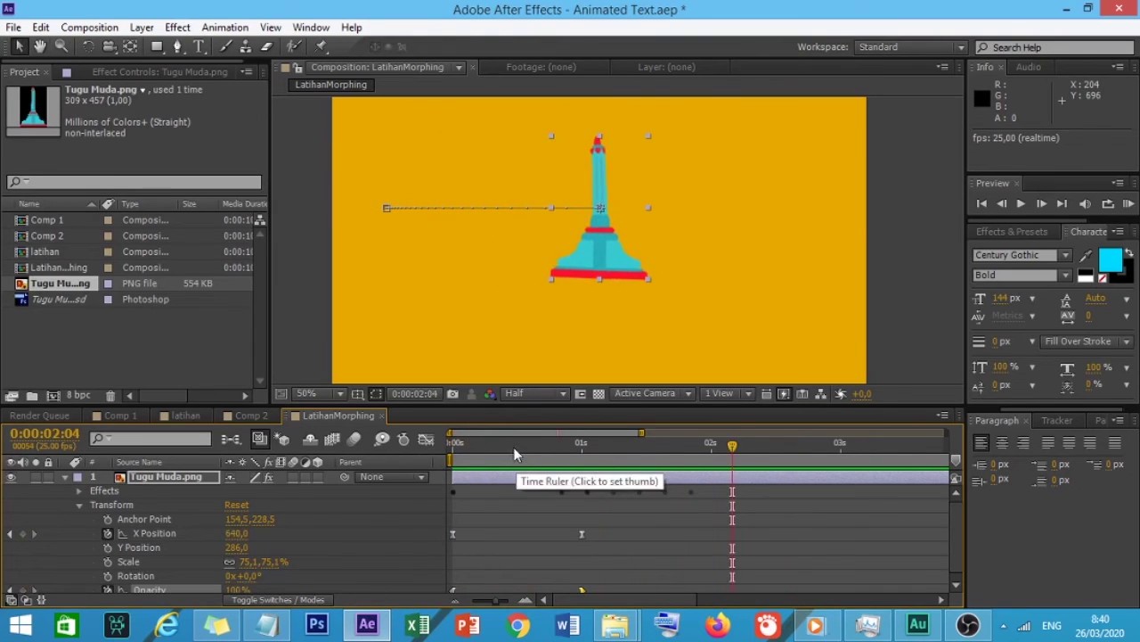
{"action": "left_click", "coordinate": [479, 446]}
{"action": "key", "text": "space"}
{"action": "key", "text": "space"}
Step: Expand the layer's puppet effect and examine Puppet Pin 1's Position motion path up close at the monument's tip
{"action": "left_click", "coordinate": [78, 491]}
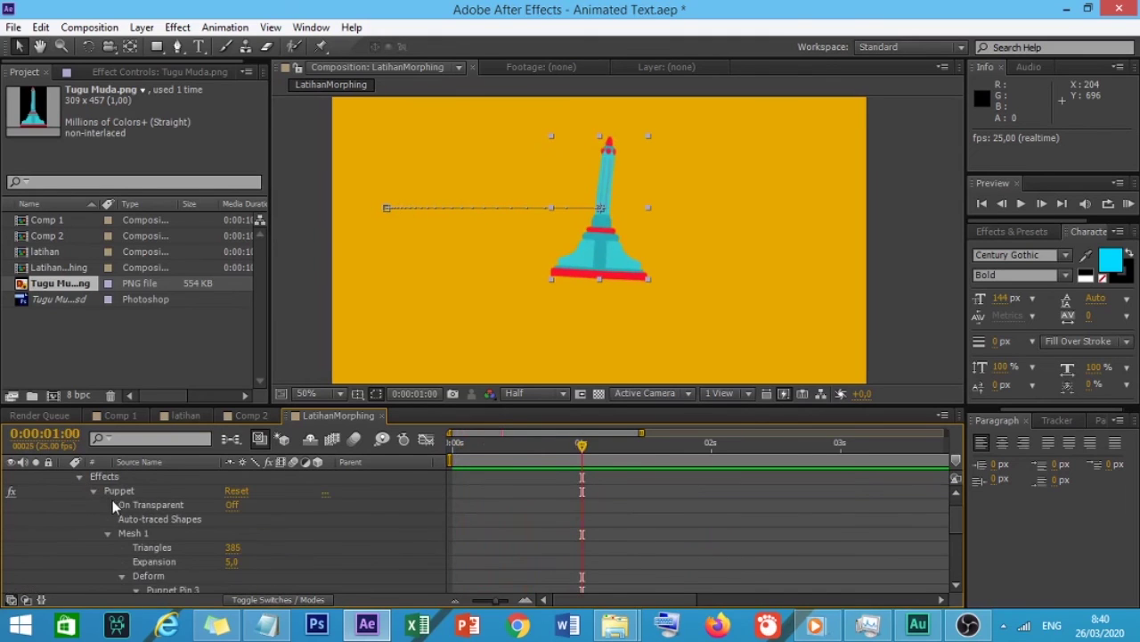
{"action": "scroll", "coordinate": [150, 531], "scroll_direction": "down", "scroll_amount": 4}
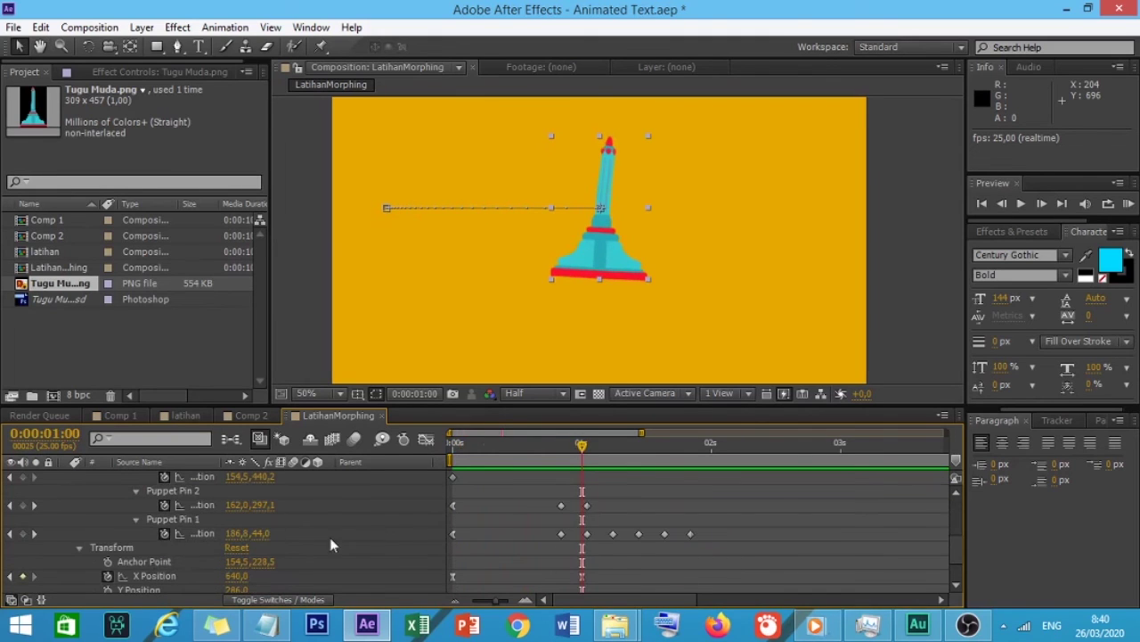
{"action": "left_click", "coordinate": [196, 531]}
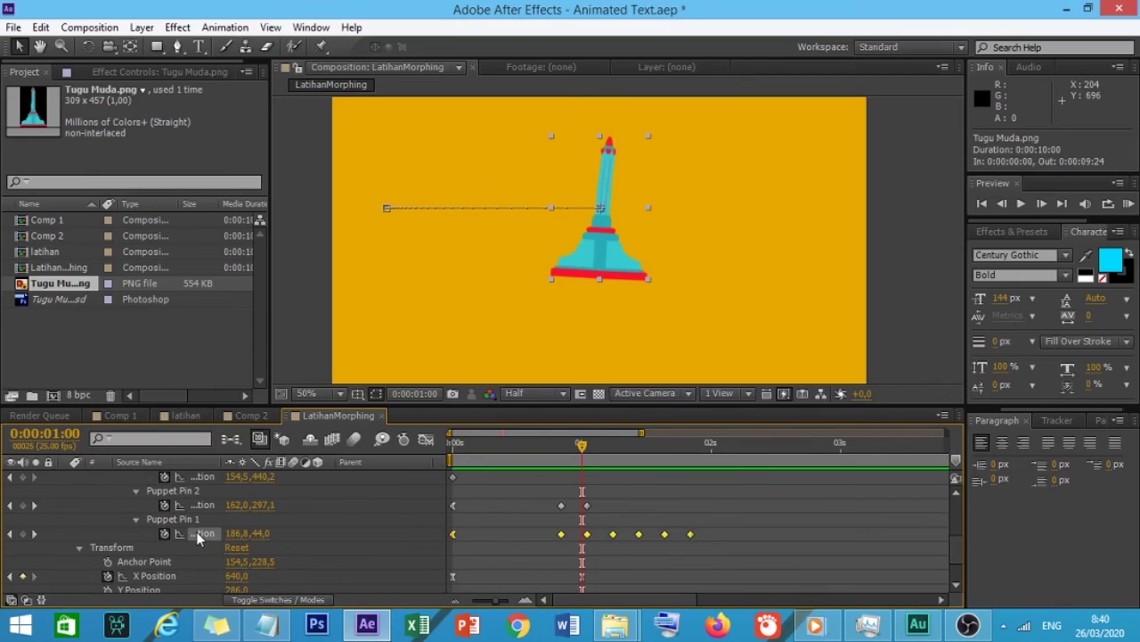
{"action": "key", "text": "period"}
{"action": "key", "text": "period"}
{"action": "key", "text": "h"}
{"action": "left_click_drag", "start_coordinate": [640, 124], "coordinate": [629, 392]}
{"action": "left_click_drag", "start_coordinate": [583, 237], "coordinate": [593, 293]}
{"action": "scroll", "coordinate": [579, 196], "scroll_direction": "up", "scroll_amount": 2}
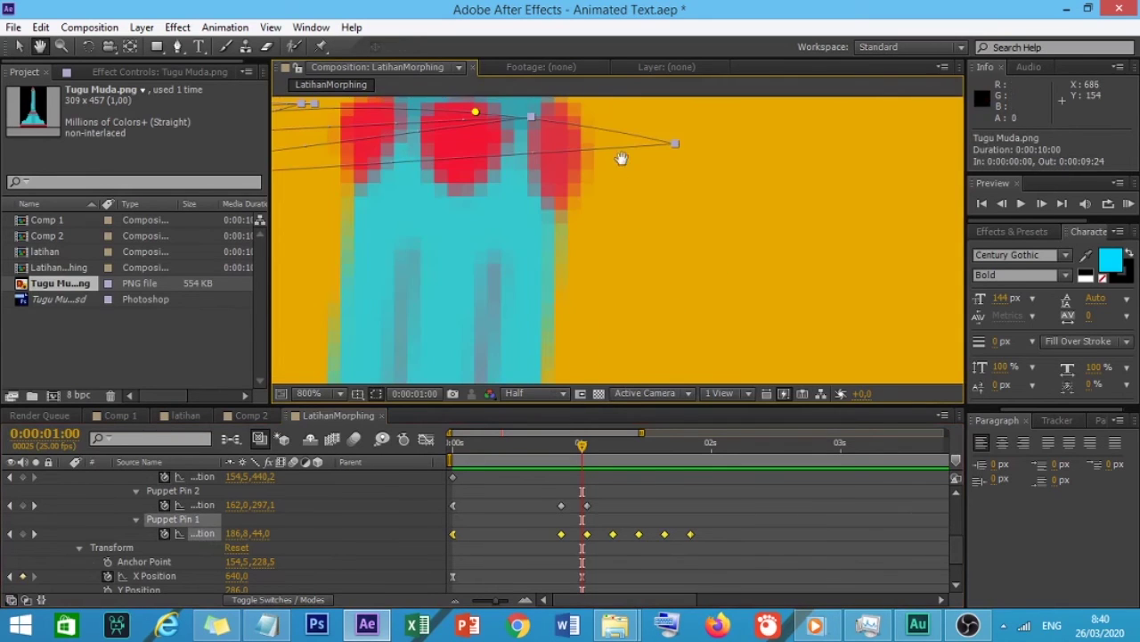
{"action": "left_click_drag", "start_coordinate": [621, 158], "coordinate": [629, 237]}
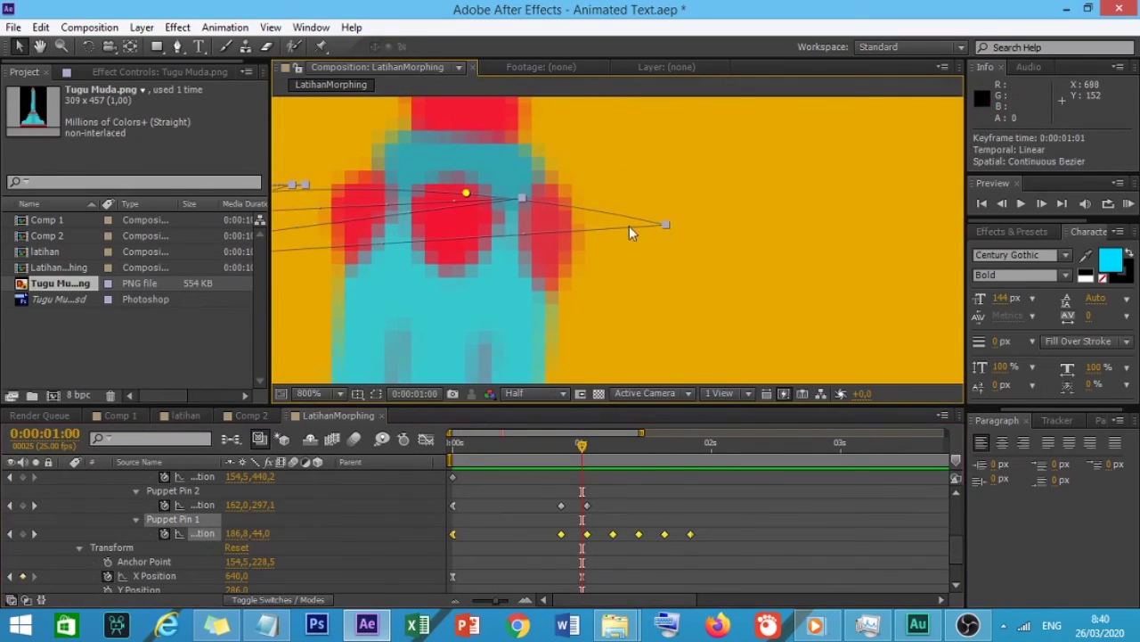
{"action": "left_click", "coordinate": [629, 226]}
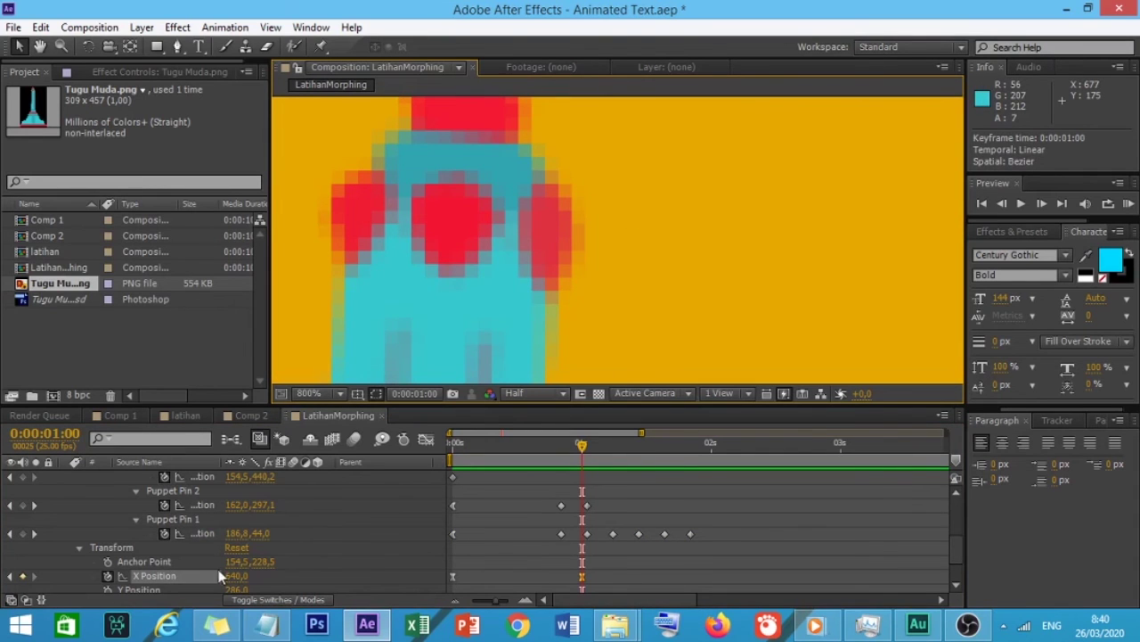
{"action": "left_click", "coordinate": [204, 532]}
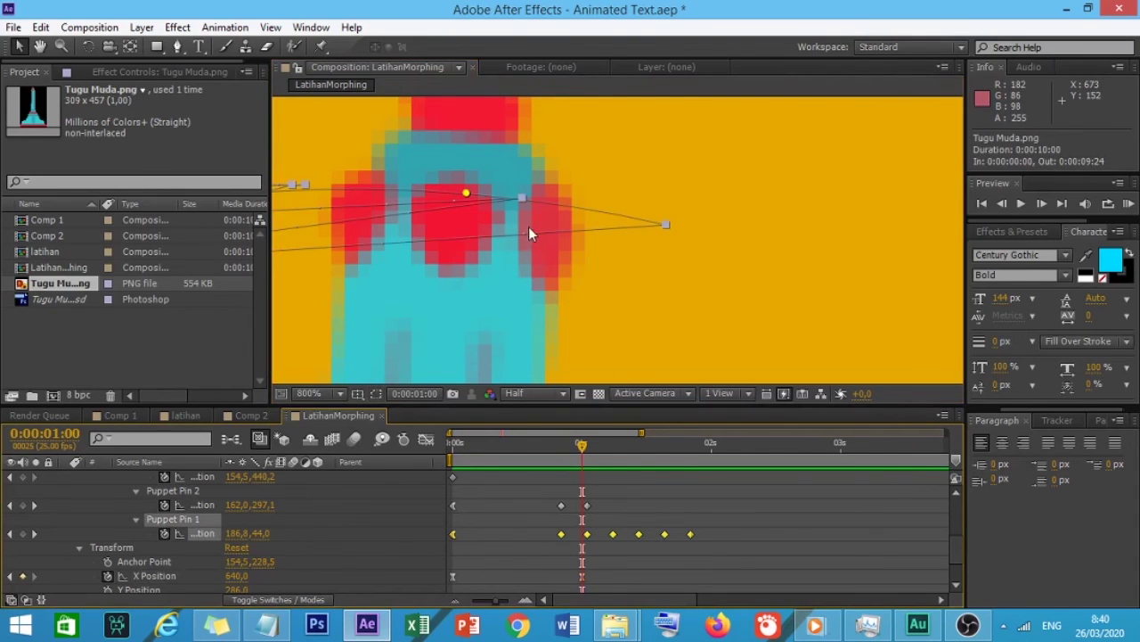
{"action": "left_click_drag", "start_coordinate": [526, 236], "coordinate": [535, 202]}
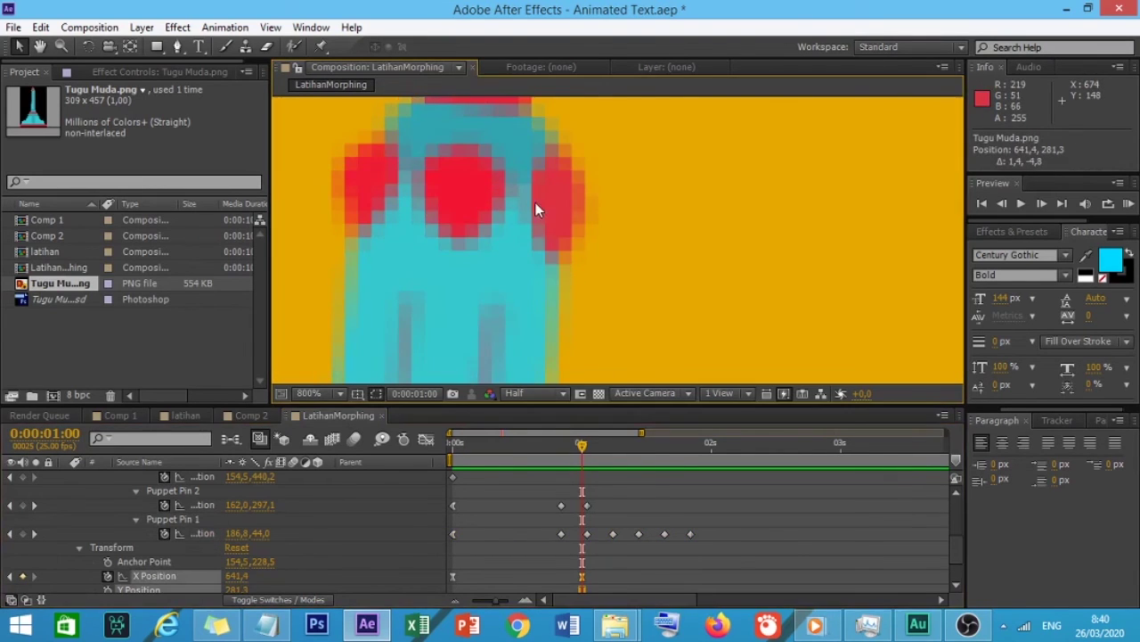
{"action": "key", "text": "ctrl+z"}
{"action": "left_click_drag", "start_coordinate": [573, 447], "coordinate": [317, 433]}
{"action": "scroll", "coordinate": [437, 301], "scroll_direction": "down", "scroll_amount": 2}
{"action": "scroll", "coordinate": [475, 307], "scroll_direction": "down", "scroll_amount": 2}
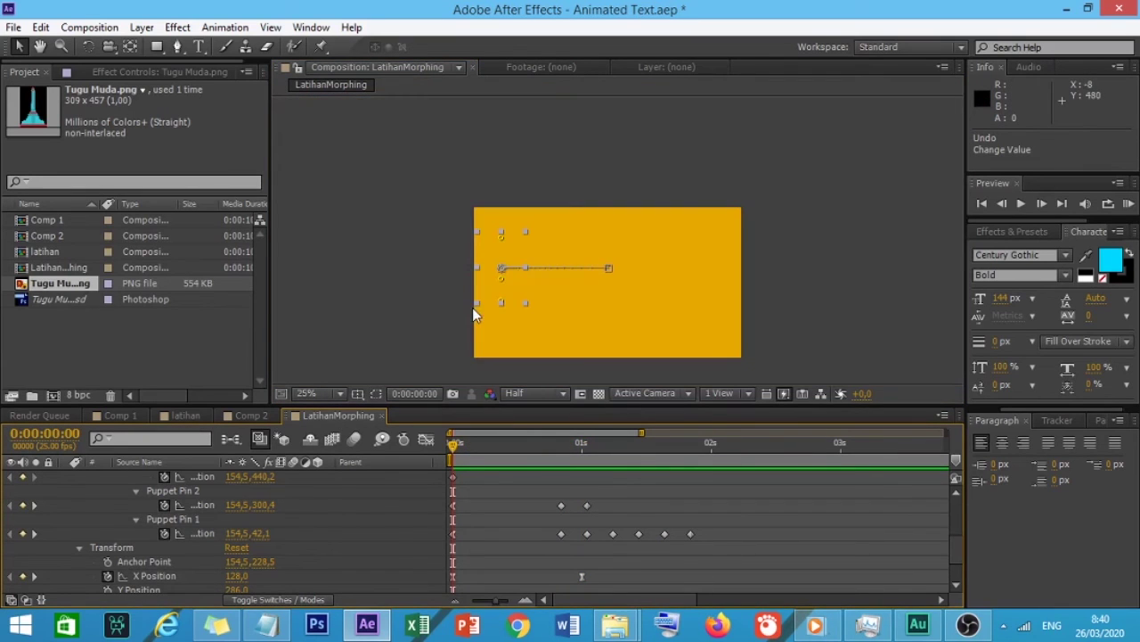
{"action": "left_click_drag", "start_coordinate": [471, 449], "coordinate": [397, 457]}
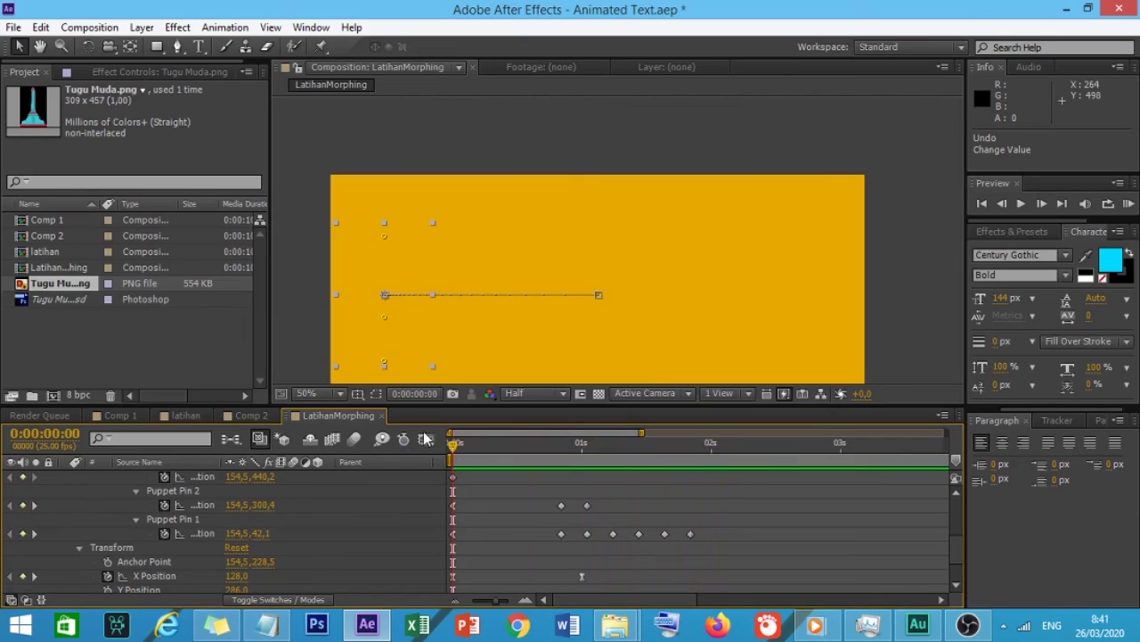
{"action": "mouse_move", "coordinate": [464, 458]}
{"action": "left_mouse_down"}
{"action": "mouse_move", "coordinate": [601, 462]}
{"action": "mouse_move", "coordinate": [446, 458]}
{"action": "left_mouse_up"}
{"action": "key", "text": "comma"}
{"action": "left_click", "coordinate": [381, 325]}
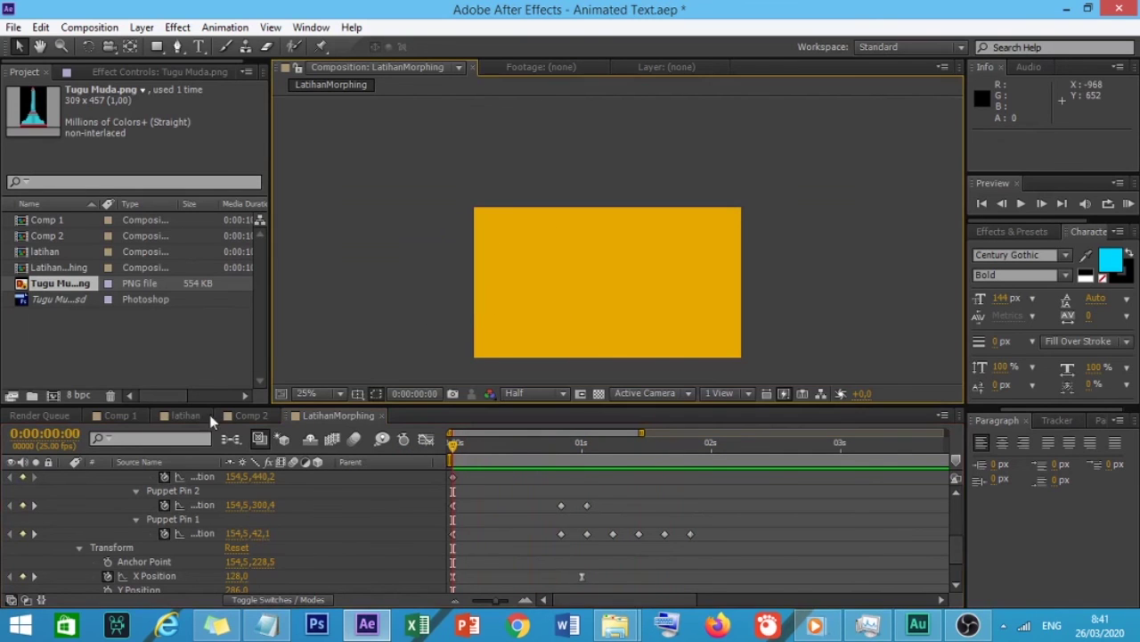
Step: Check the semarang text in Comp 1 and add Comp 1 to LatihanMorphing as a layer above Tugu Muda.png
{"action": "left_click", "coordinate": [126, 414]}
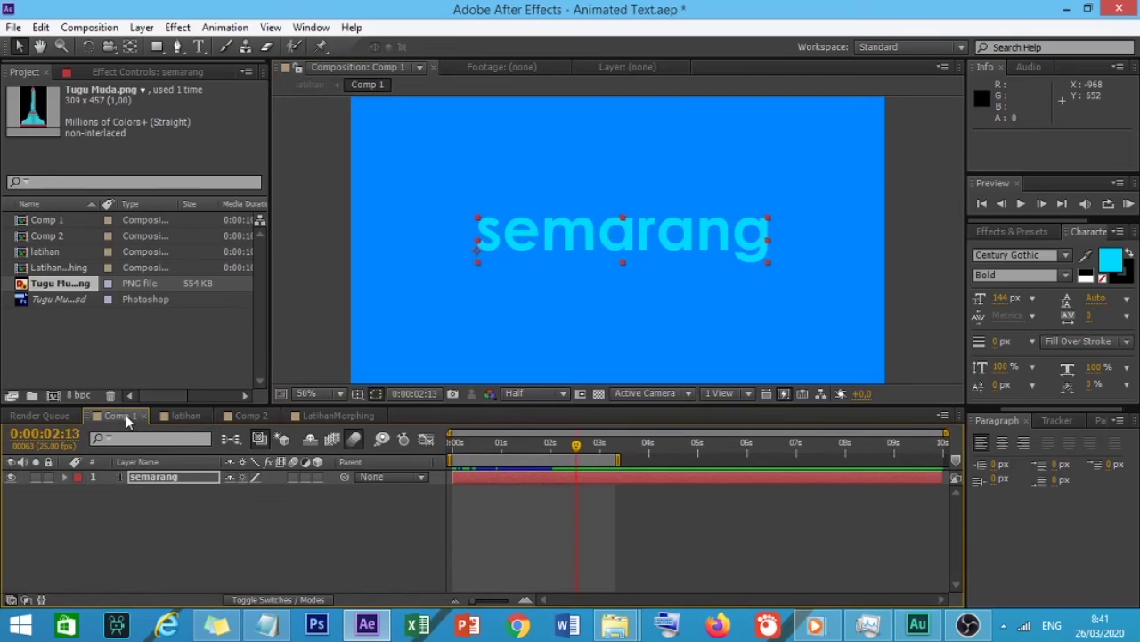
{"action": "left_click", "coordinate": [330, 415]}
{"action": "left_click_drag", "start_coordinate": [46, 215], "coordinate": [69, 222]}
{"action": "scroll", "coordinate": [143, 486], "scroll_direction": "up", "scroll_amount": 10}
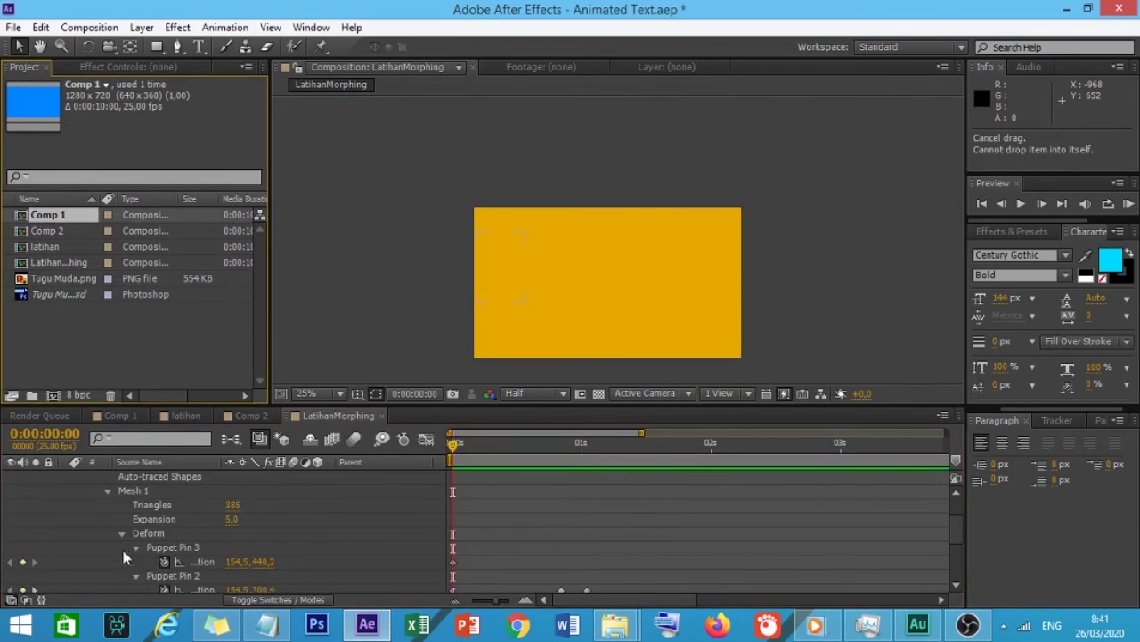
{"action": "left_click", "coordinate": [64, 476]}
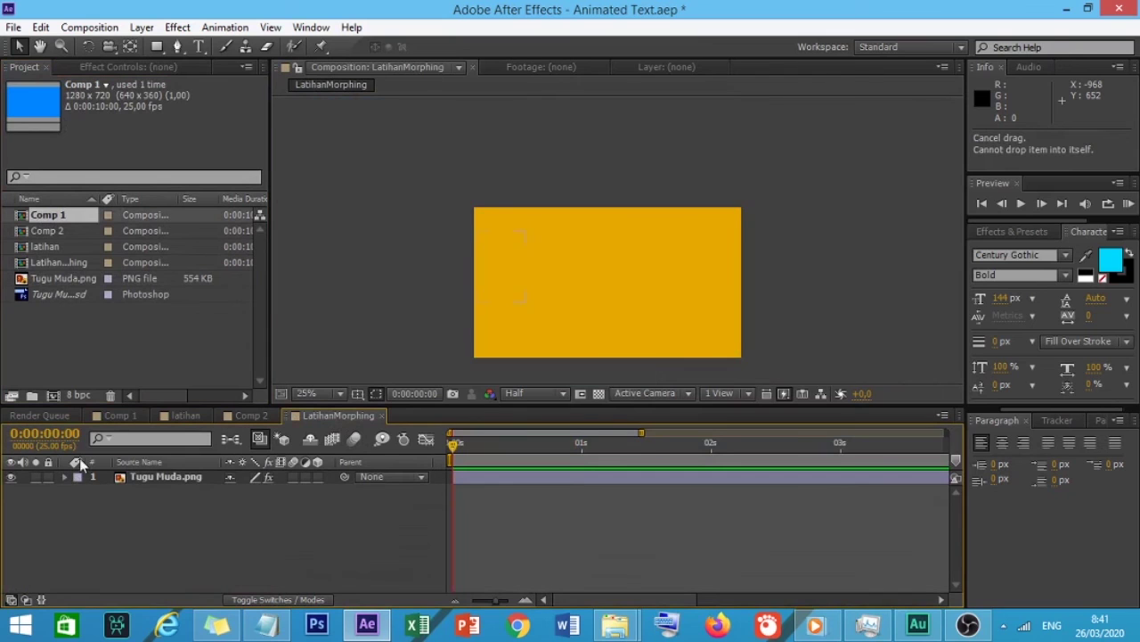
{"action": "left_click_drag", "start_coordinate": [50, 220], "coordinate": [192, 474]}
Step: At 0:00:02:05, scale the Comp 1 layer down and place it beneath the monument at Position 640,0, 515,0
{"action": "left_click_drag", "start_coordinate": [455, 452], "coordinate": [621, 473]}
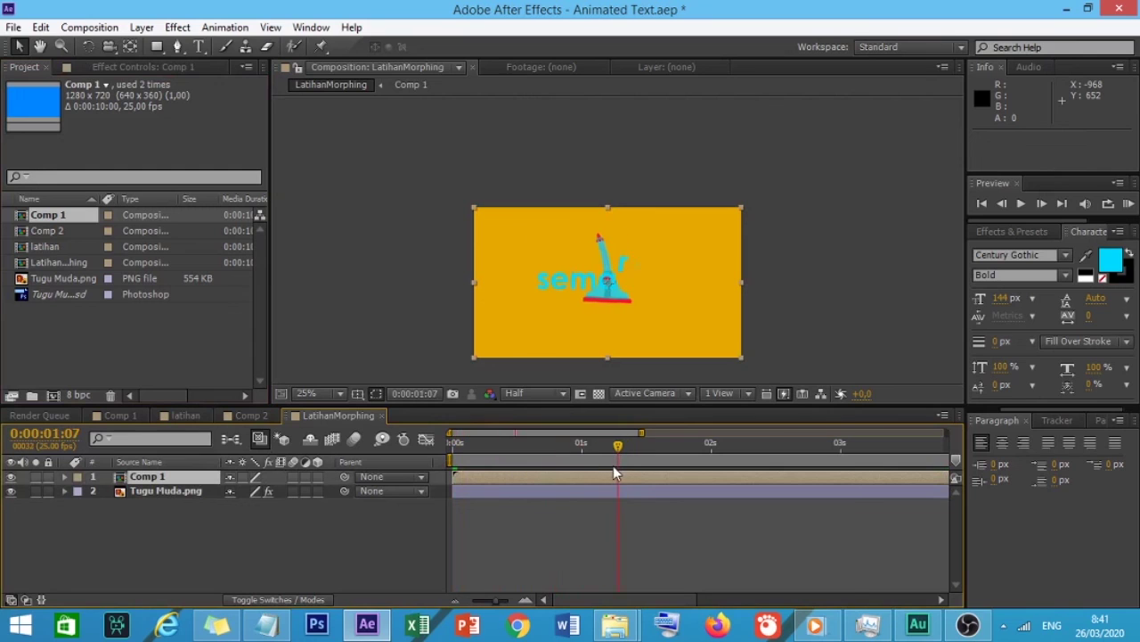
{"action": "left_click_drag", "start_coordinate": [620, 452], "coordinate": [745, 445]}
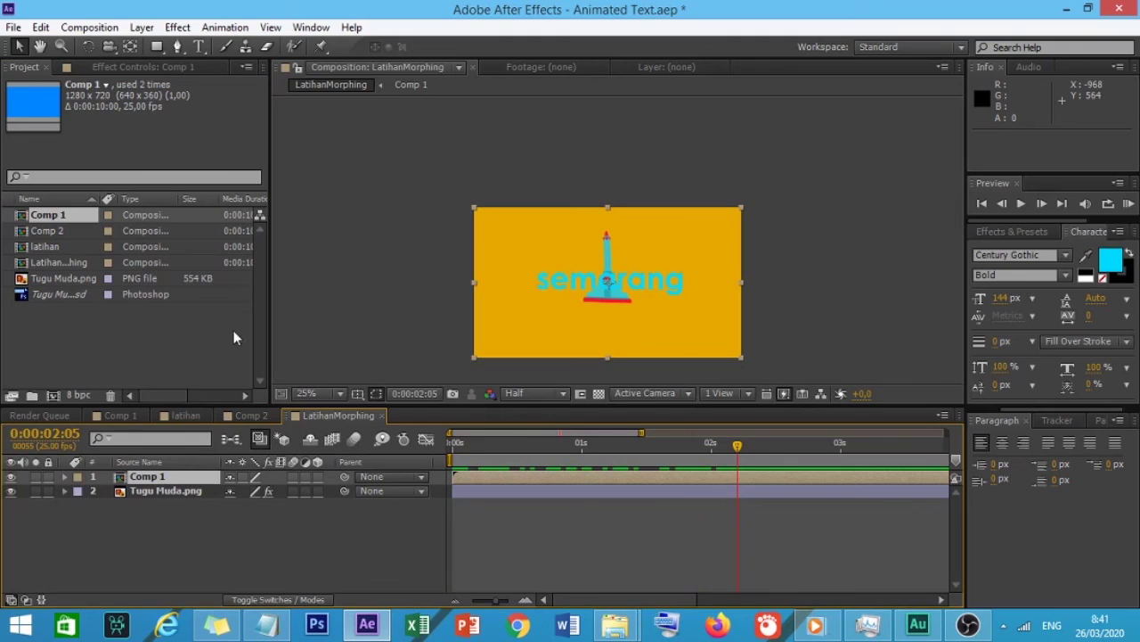
{"action": "key", "text": "p"}
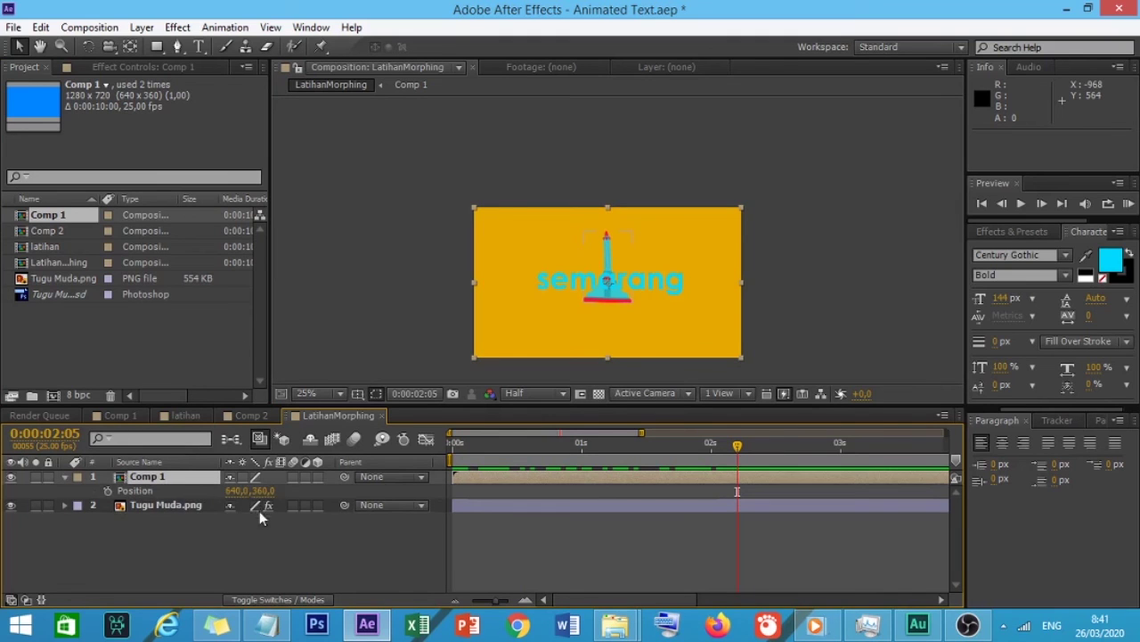
{"action": "left_click_drag", "start_coordinate": [260, 491], "coordinate": [383, 508]}
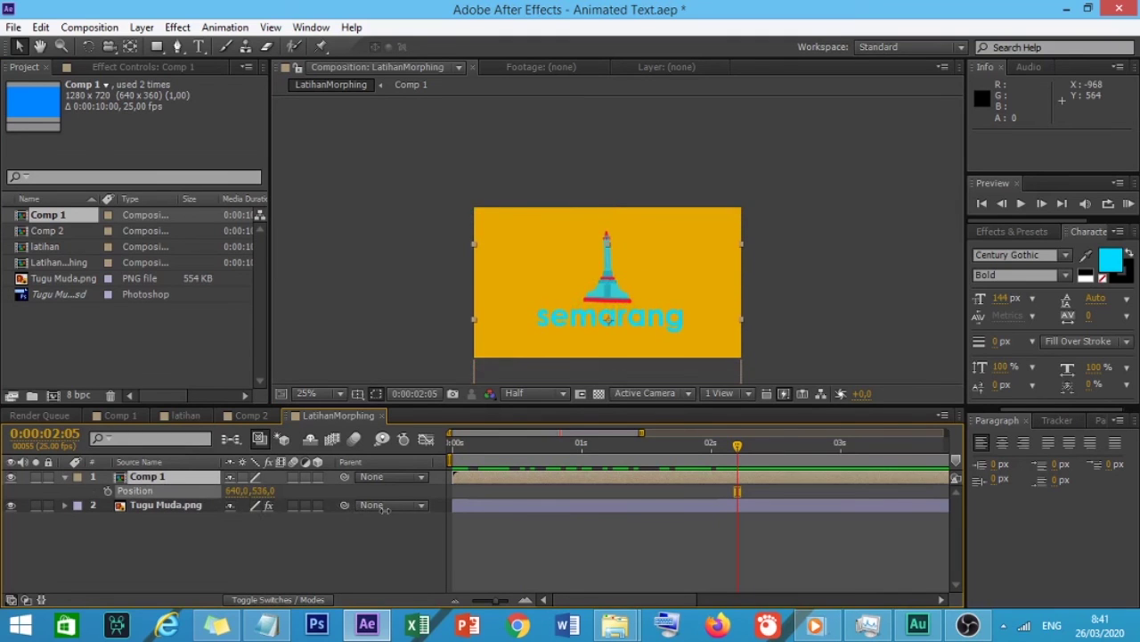
{"action": "key", "text": "Return"}
{"action": "key", "text": "s"}
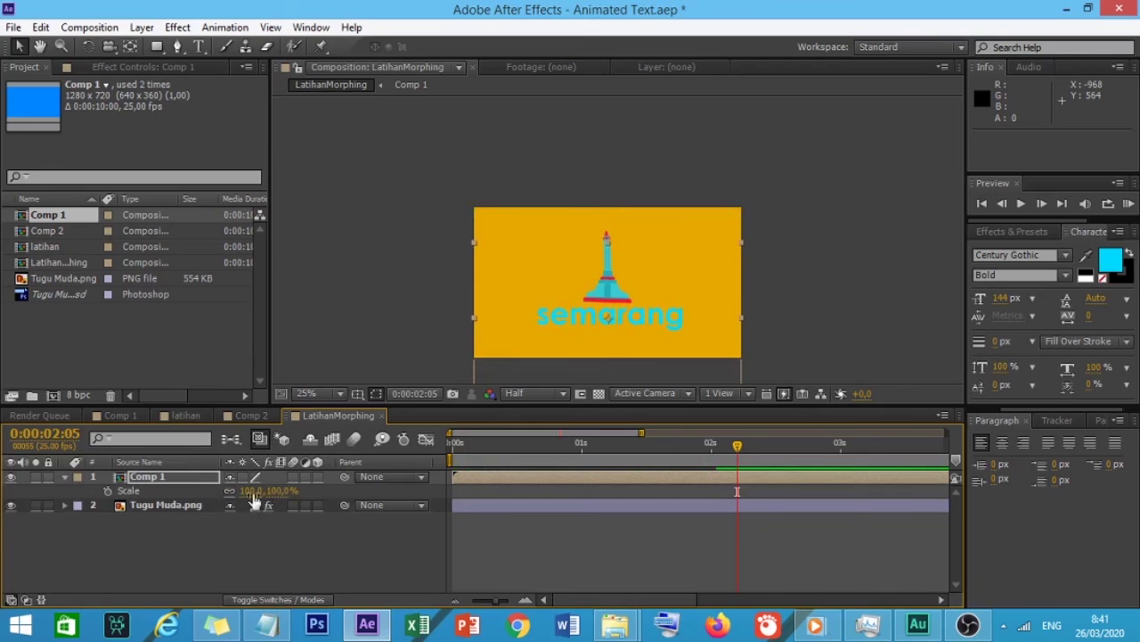
{"action": "left_click_drag", "start_coordinate": [275, 492], "coordinate": [251, 492]}
{"action": "key", "text": "p"}
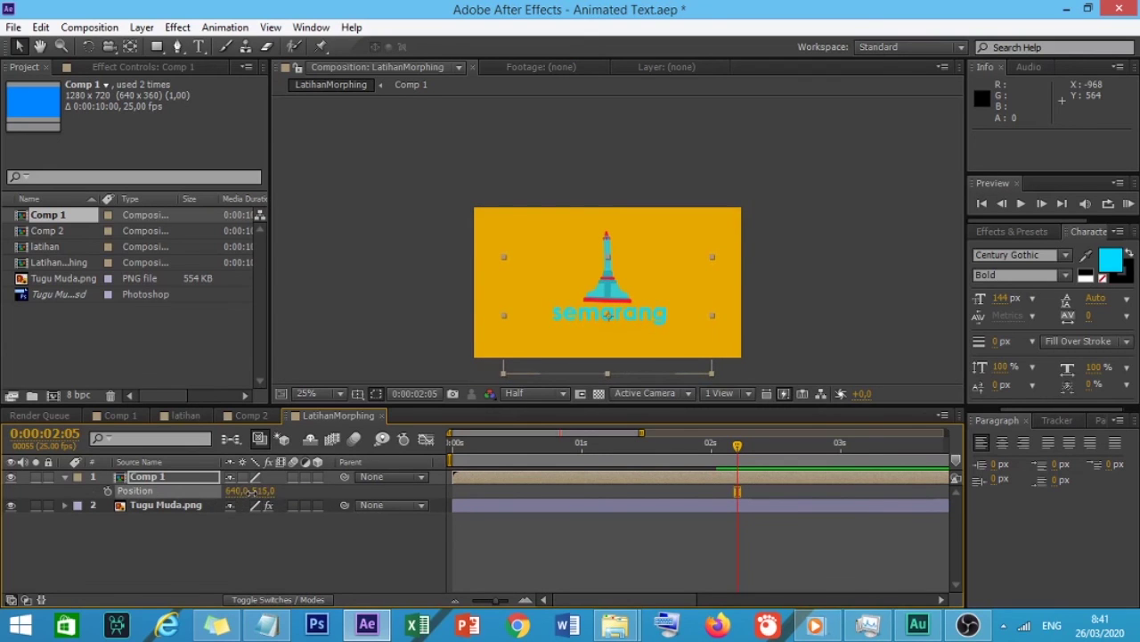
Step: Play the composition from the start to examine how the text animation is timed against the monument
{"action": "left_click_drag", "start_coordinate": [486, 446], "coordinate": [443, 456]}
{"action": "key", "text": "space"}
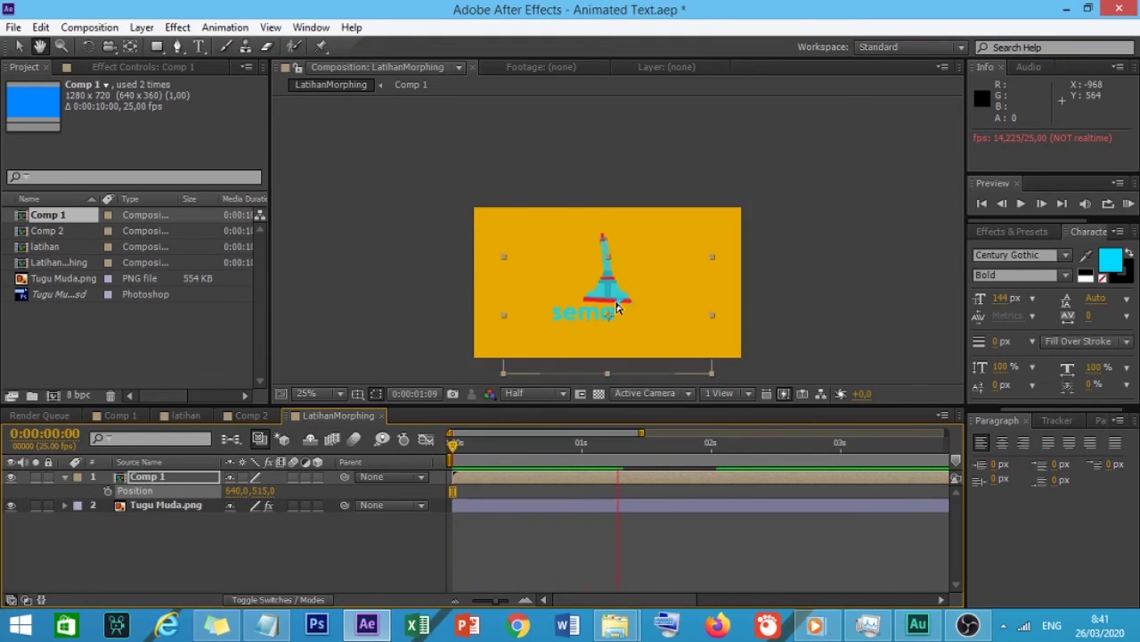
{"action": "key", "text": "space"}
Step: Shift the Comp 1 layer to start at 0:00:01:00 and play the composition from the start
{"action": "left_click_drag", "start_coordinate": [531, 449], "coordinate": [584, 450]}
{"action": "left_click_drag", "start_coordinate": [504, 479], "coordinate": [631, 472]}
{"action": "left_click", "coordinate": [556, 443]}
{"action": "key", "text": "space"}
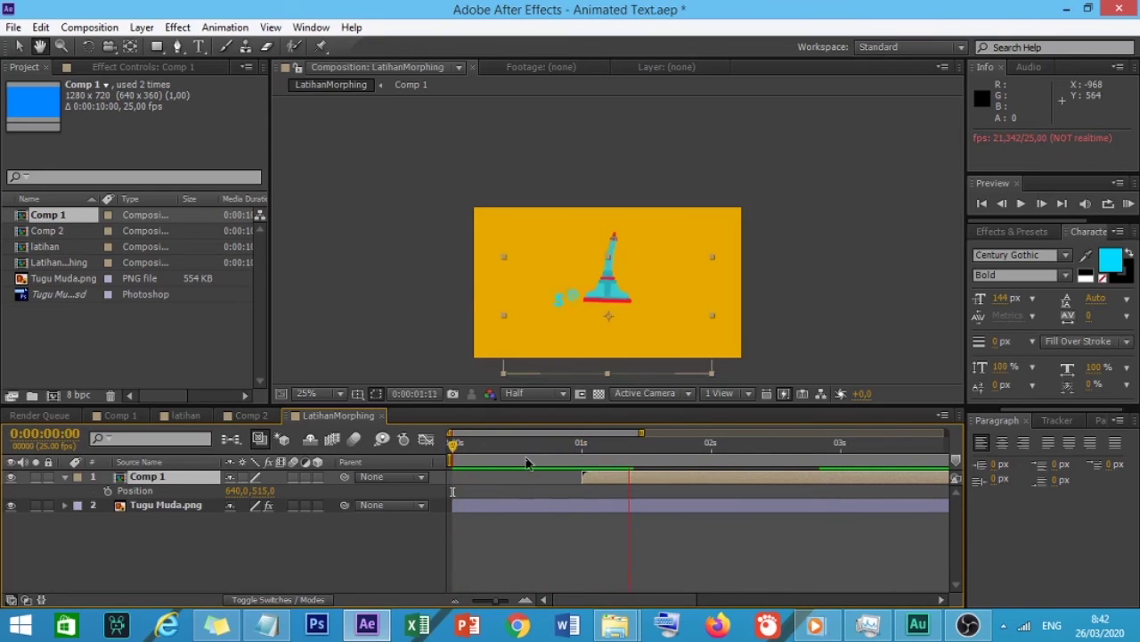
{"action": "key", "text": "space"}
Step: Extend the work area's end to about 4 seconds and play the composition from its first frame
{"action": "left_click_drag", "start_coordinate": [642, 433], "coordinate": [647, 459]}
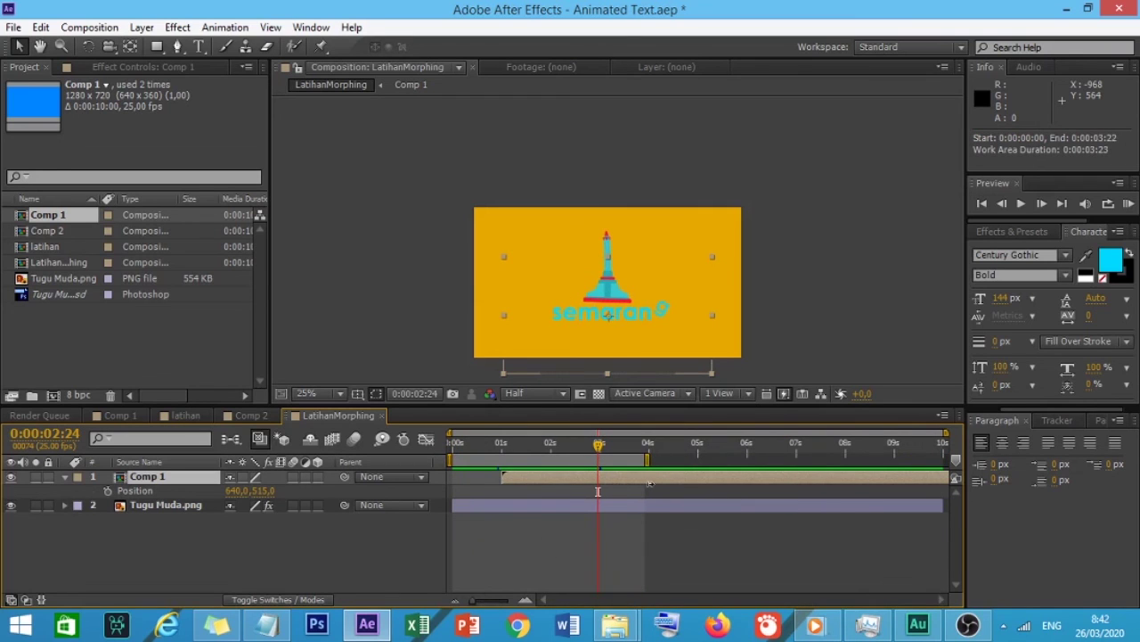
{"action": "key", "text": "Home"}
{"action": "left_click", "coordinate": [424, 335]}
{"action": "key", "text": "space"}
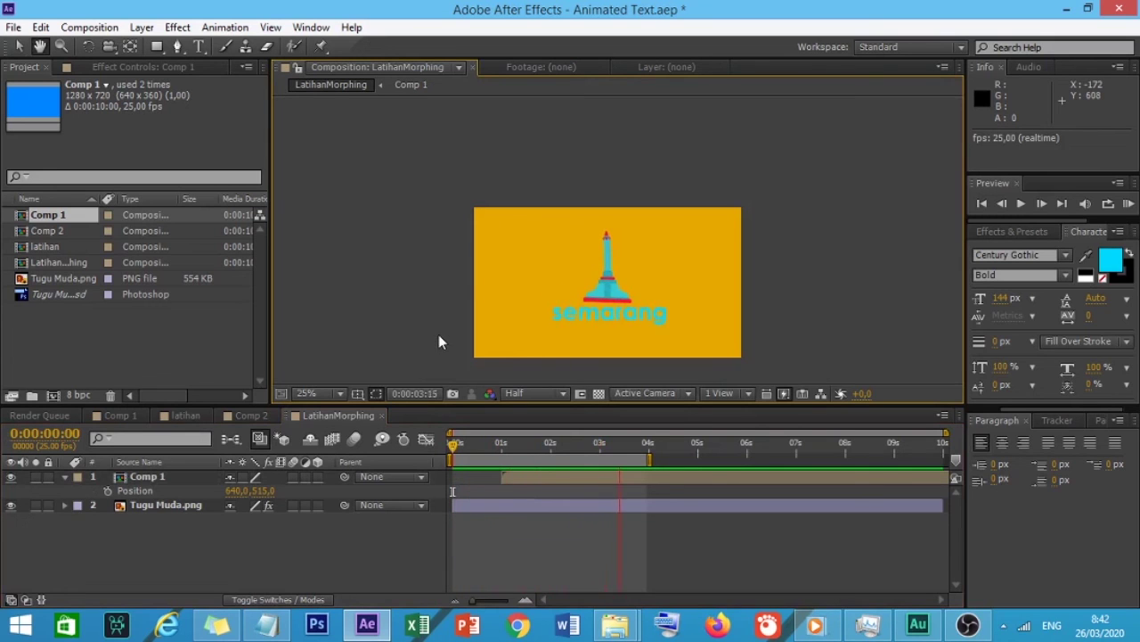
{"action": "key", "text": "space"}
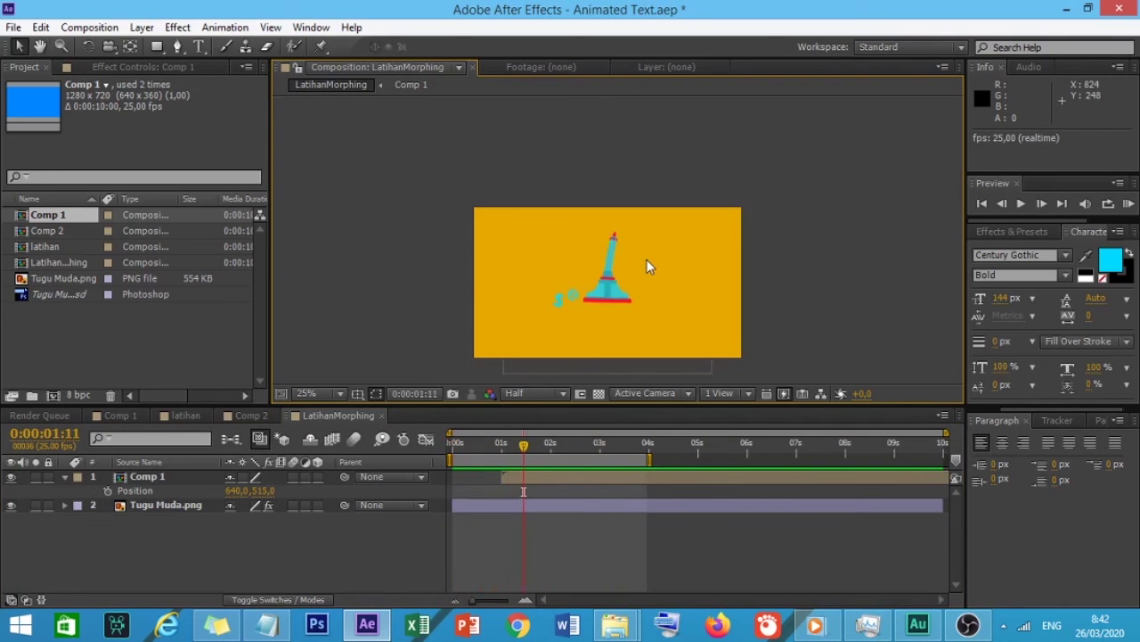
Step: Enlarge the composition view to 50% and replay the monument and text animation from the start
{"action": "scroll", "coordinate": [647, 267], "scroll_direction": "up", "scroll_amount": 3}
{"action": "key", "text": "space"}
{"action": "scroll", "coordinate": [619, 284], "scroll_direction": "down", "scroll_amount": 2}
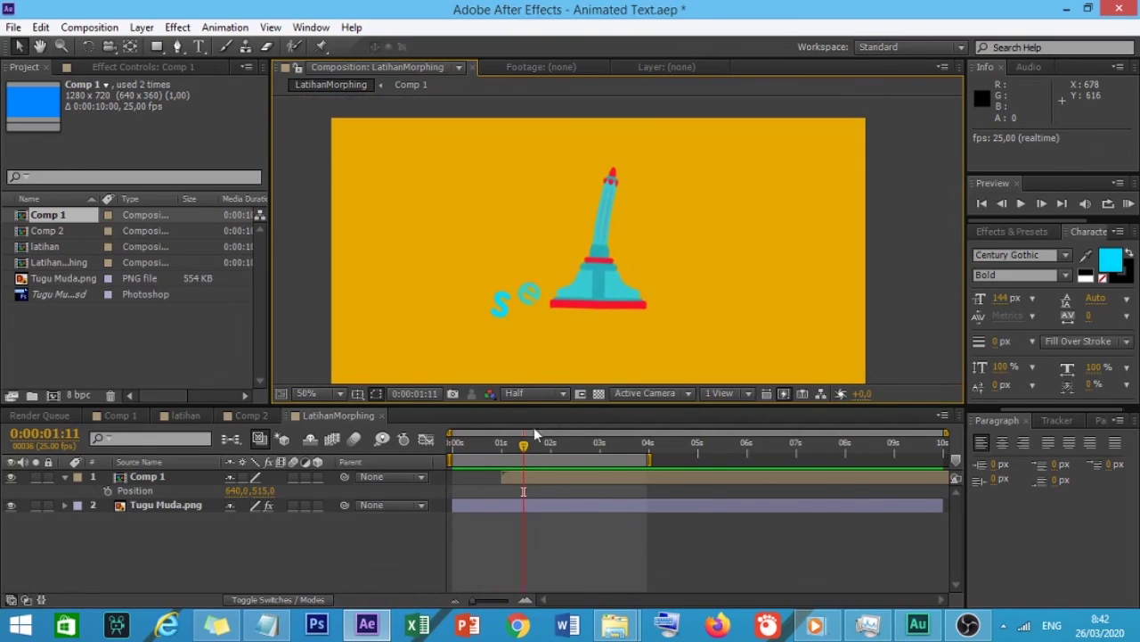
{"action": "key", "text": "Home"}
{"action": "key", "text": "space"}
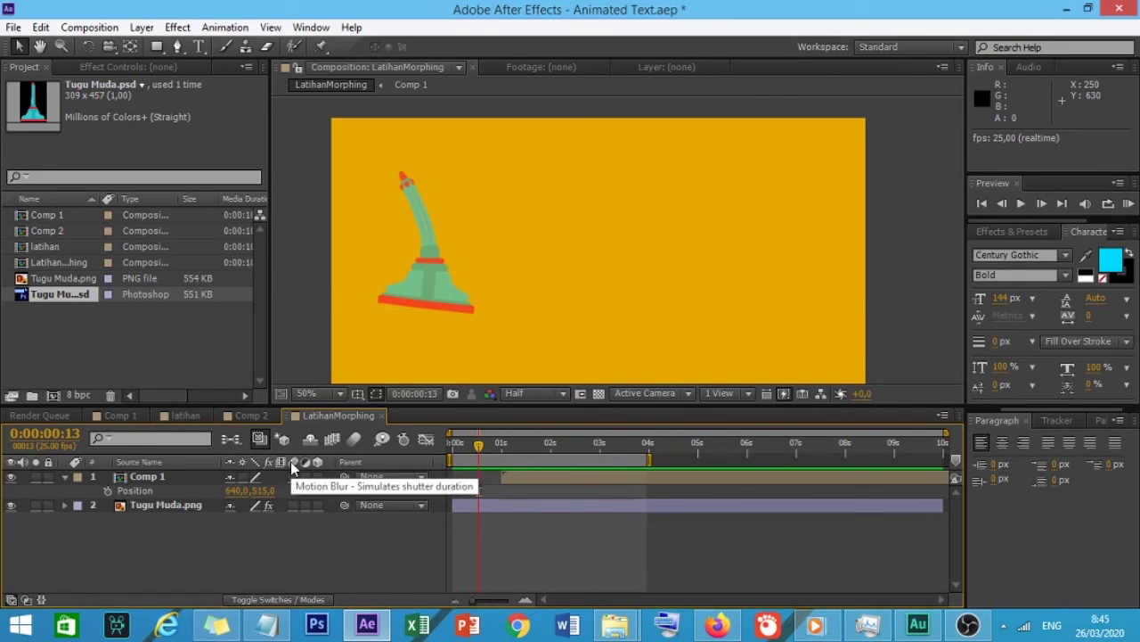
Step: Turn on motion blur for the Tugu Muda.png layer and enable it for the composition
{"action": "left_click", "coordinate": [294, 505]}
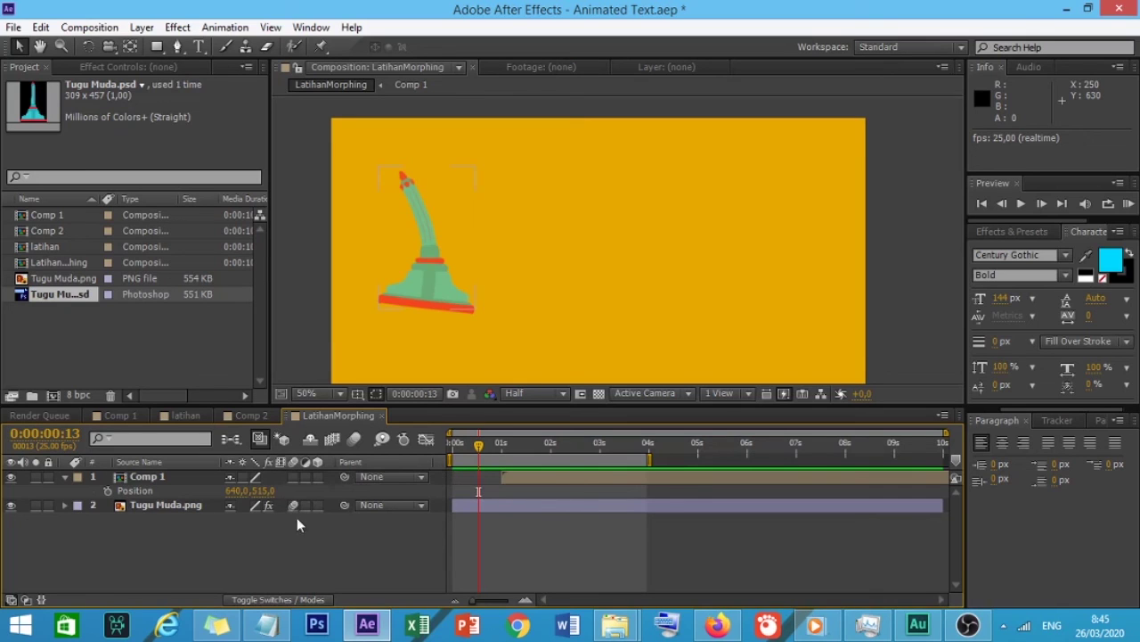
{"action": "left_click", "coordinate": [353, 439]}
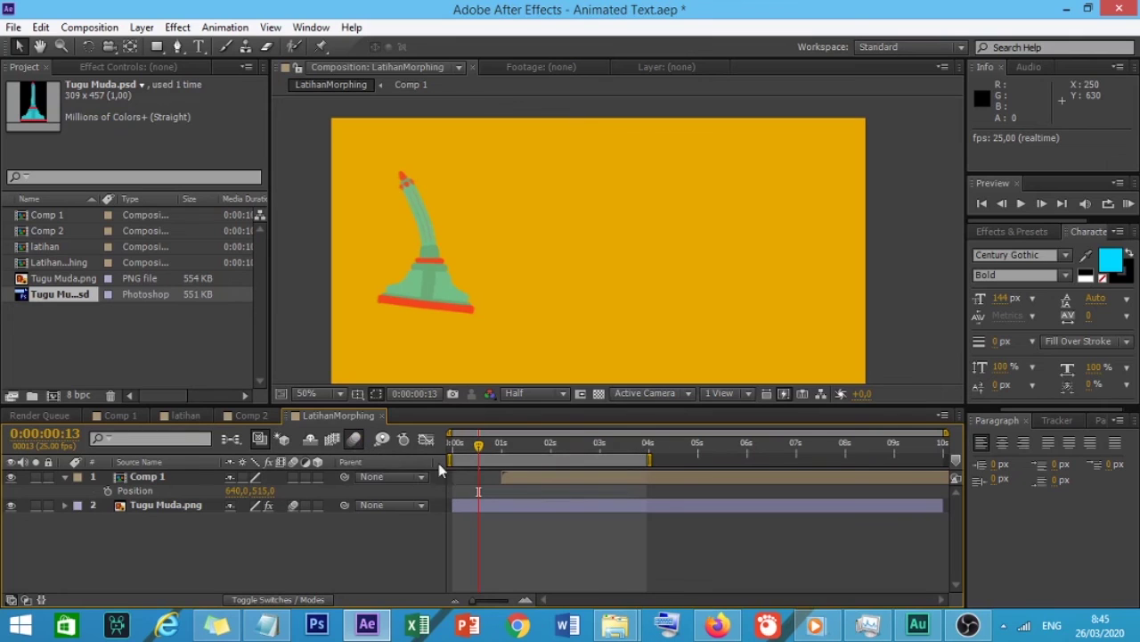
Step: Scrub through the first second to examine the monument's motion blur, and start a RAM preview from 0:00:00:00
{"action": "left_click", "coordinate": [480, 445]}
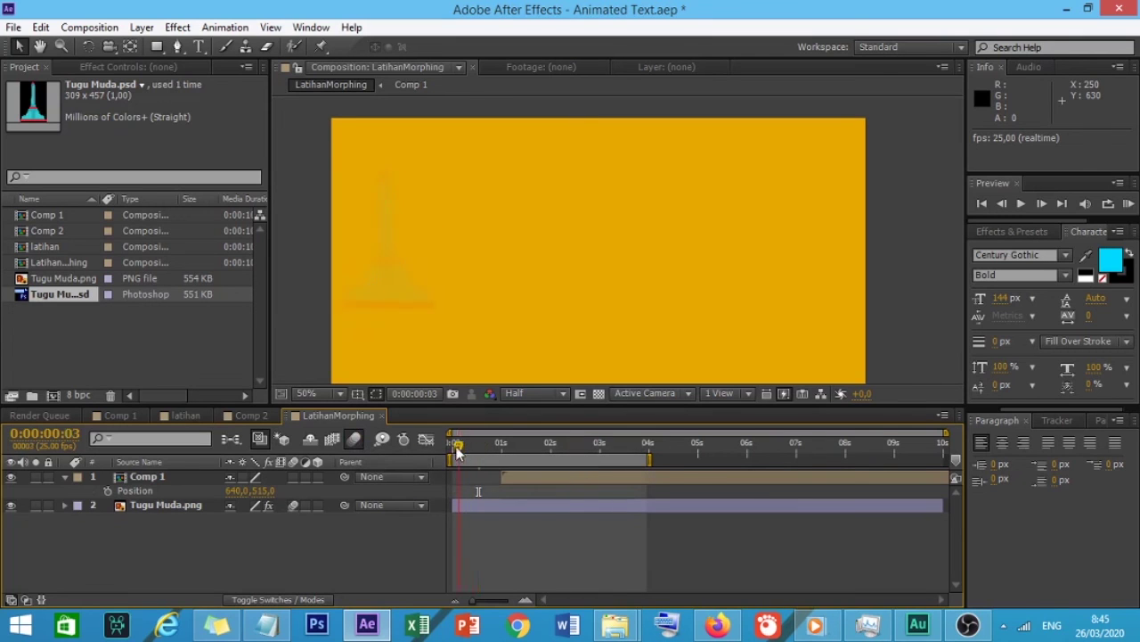
{"action": "left_click_drag", "start_coordinate": [479, 449], "coordinate": [501, 448]}
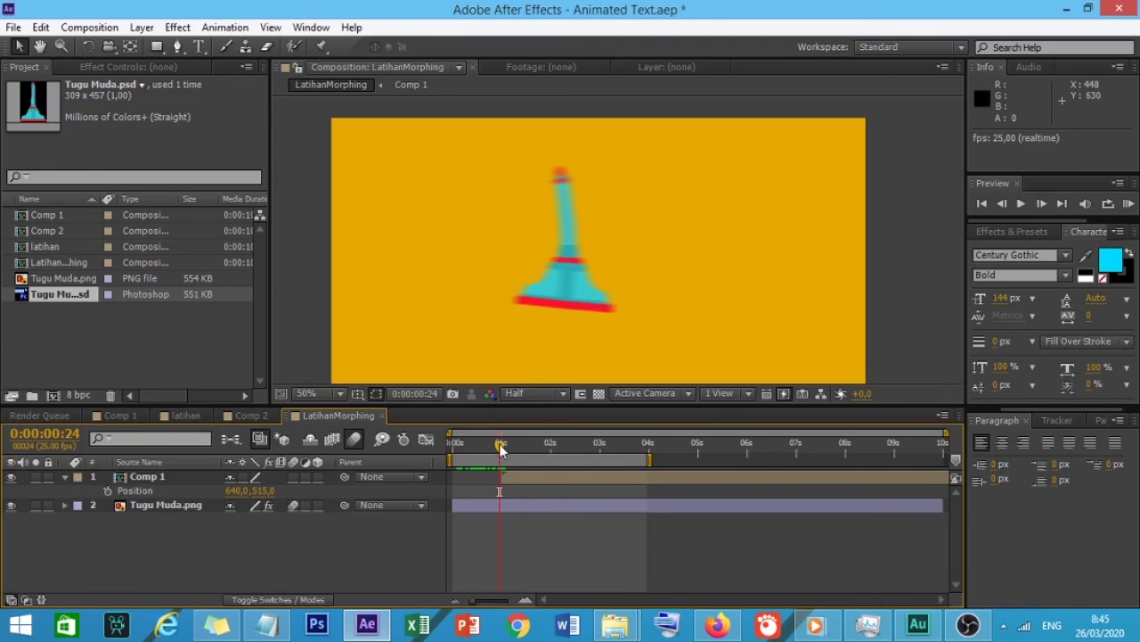
{"action": "left_click_drag", "start_coordinate": [502, 448], "coordinate": [445, 452]}
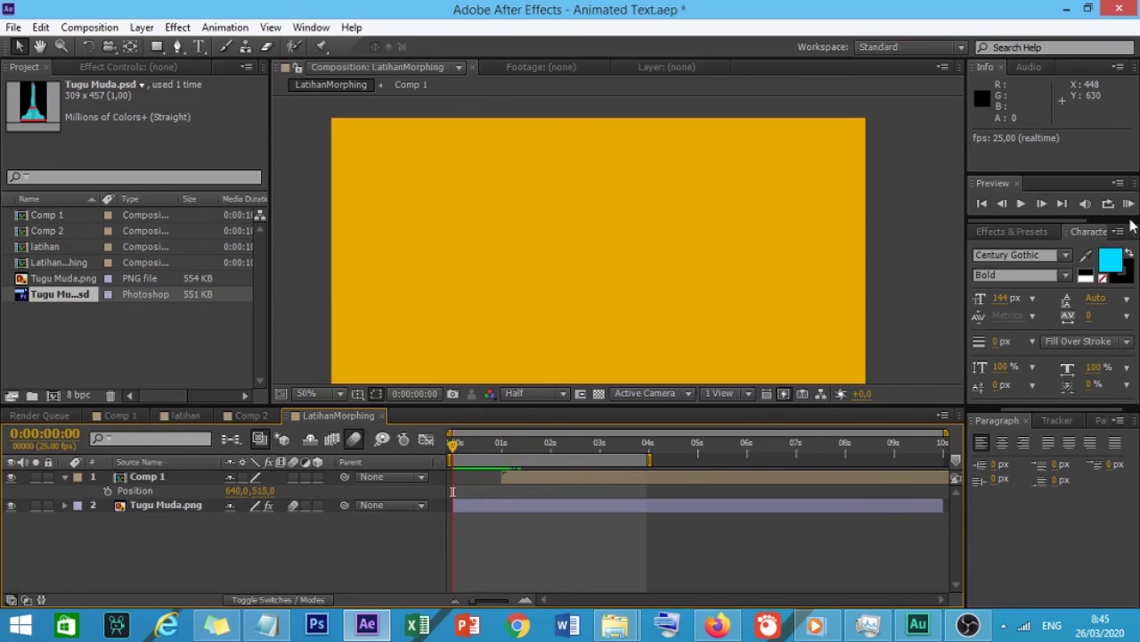
{"action": "left_click", "coordinate": [1128, 205]}
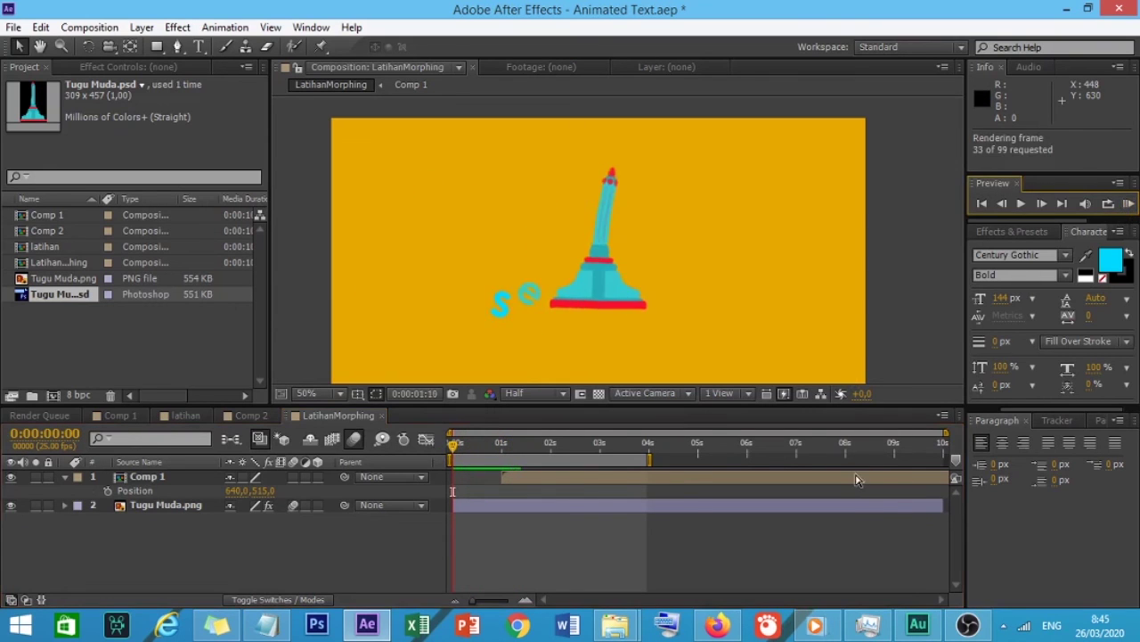